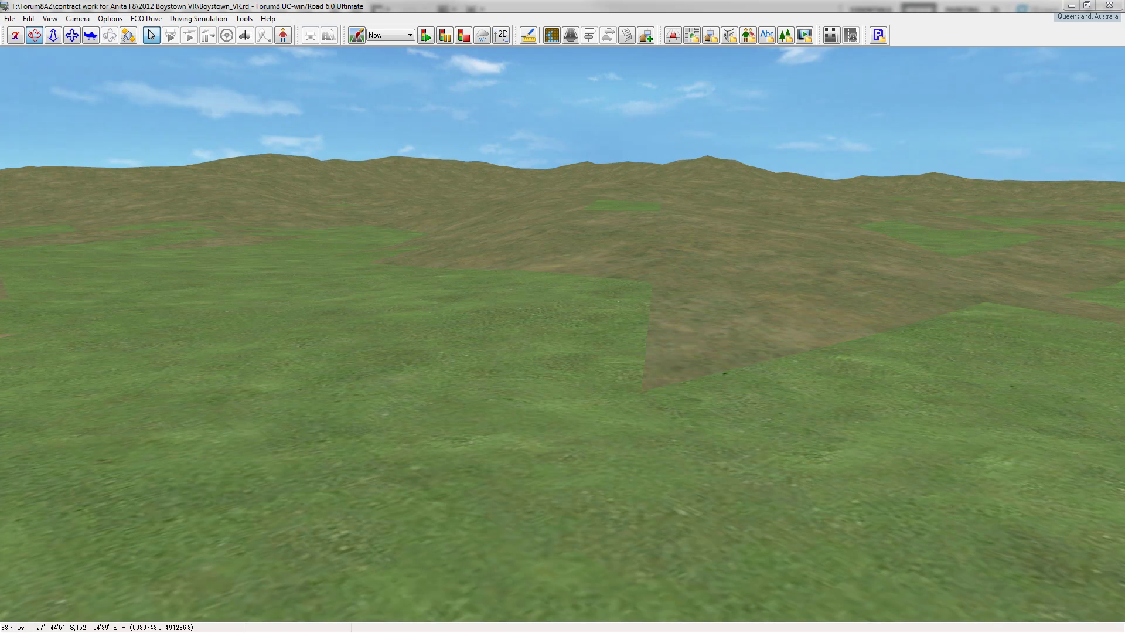
- Rotate the UC-win/Road terrain view slightly to the left
key(Left)
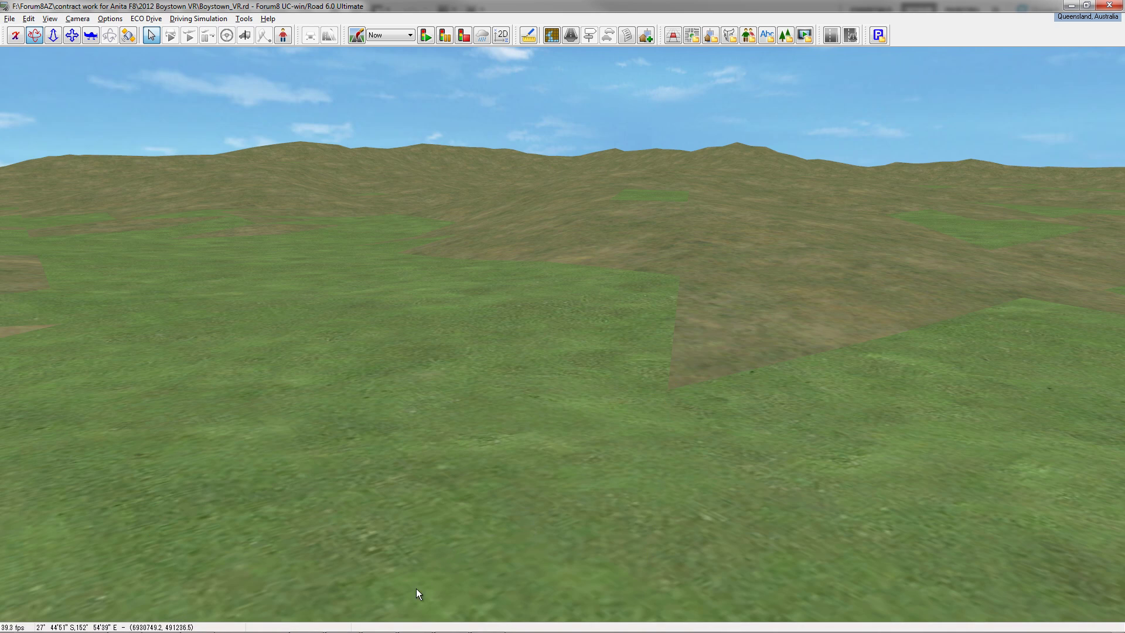
- Bring up Google Earth's satellite map, pan it, and show the new center placemark
click(123, 627)
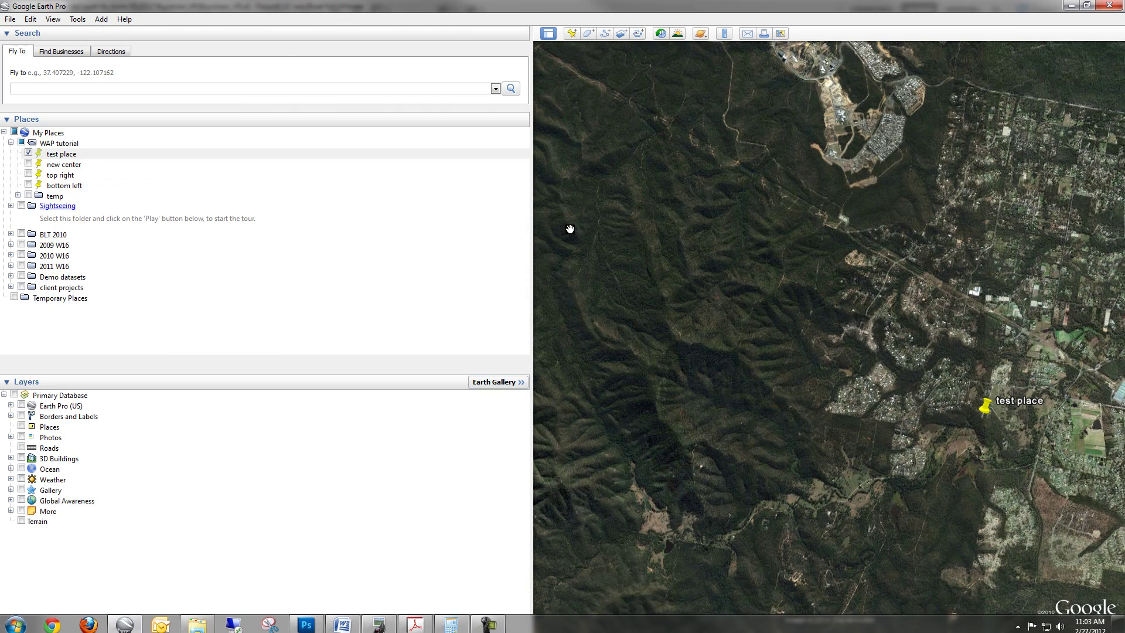
drag(758, 356, 741, 341)
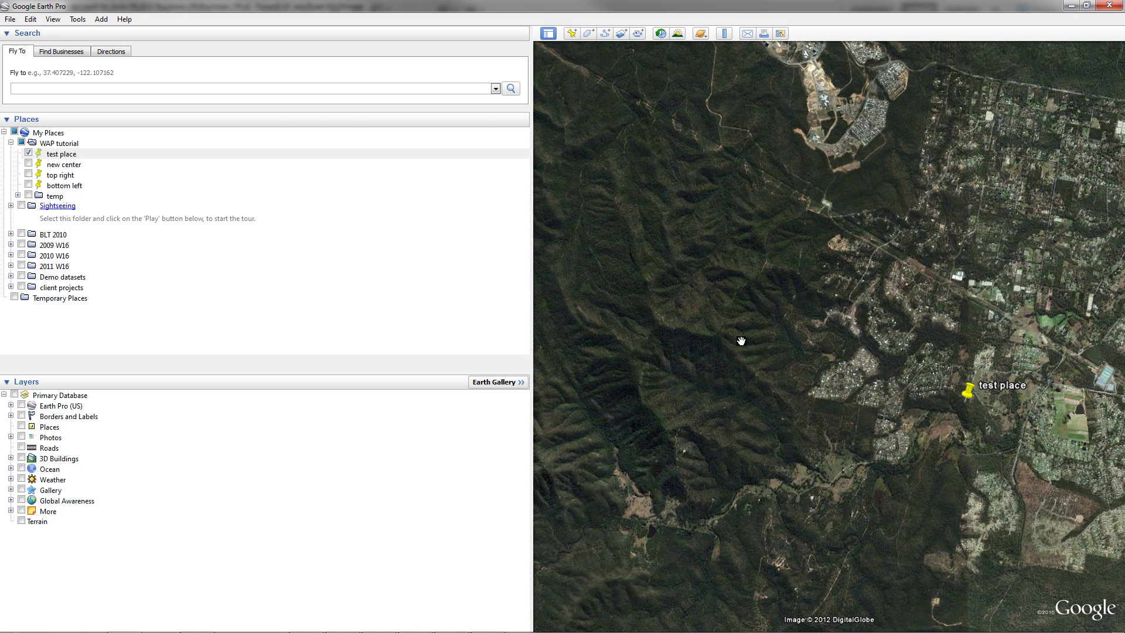
drag(871, 382, 764, 337)
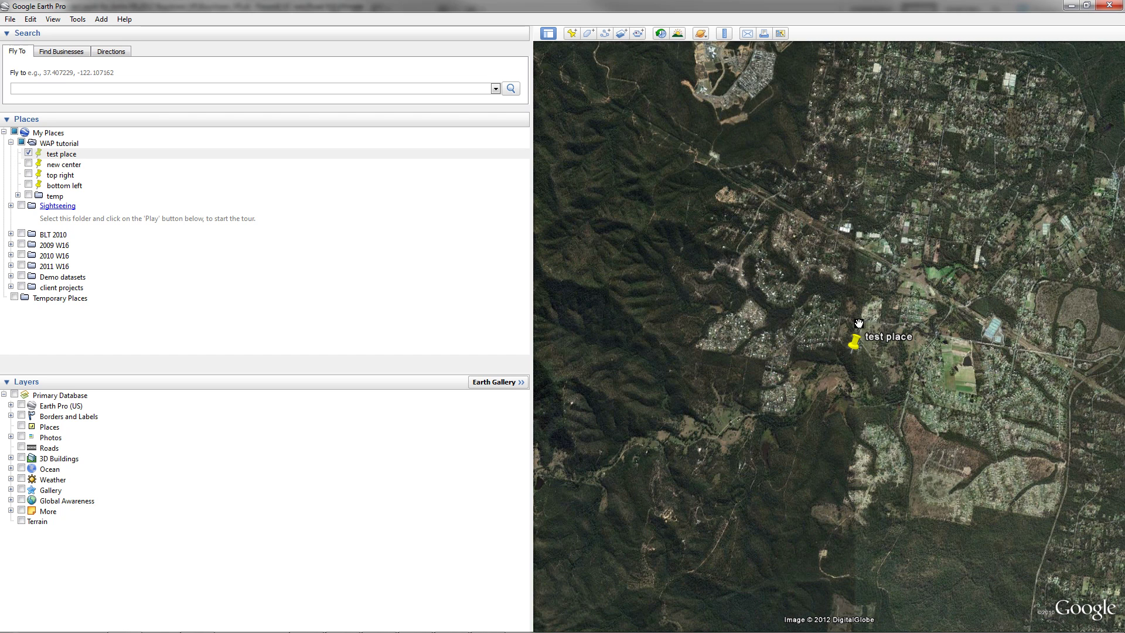
click(28, 163)
drag(660, 329, 784, 393)
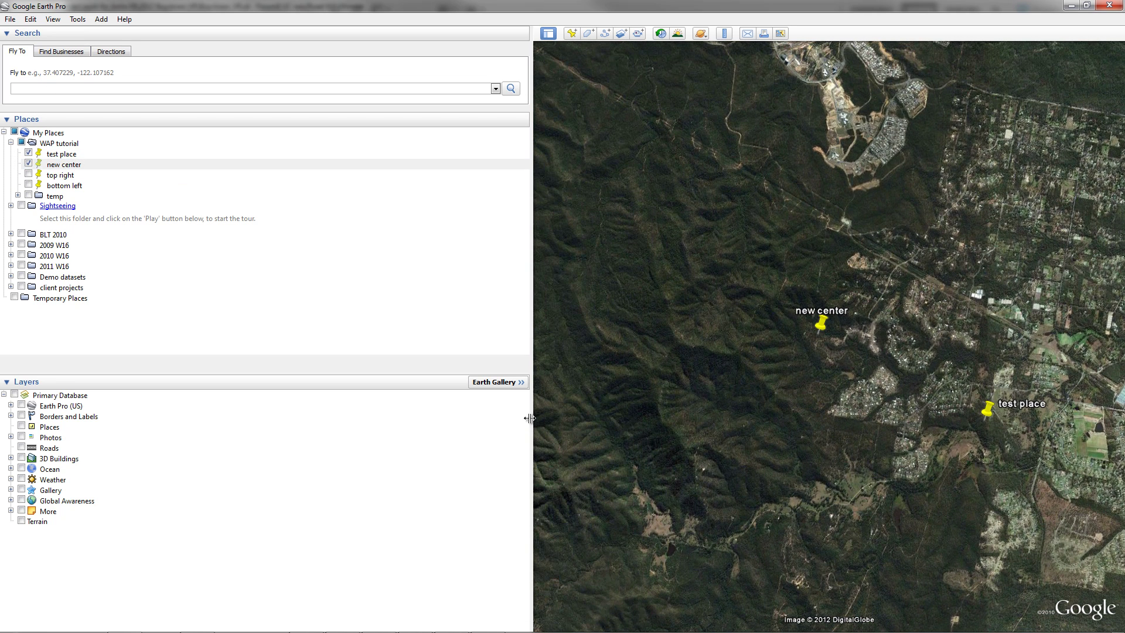
- Hide test place, show top right and bottom left, fit them in view, and open the Ruler
click(28, 154)
mouse_move(823, 394)
mouse_down()
mouse_move(855, 402)
mouse_move(842, 403)
mouse_up()
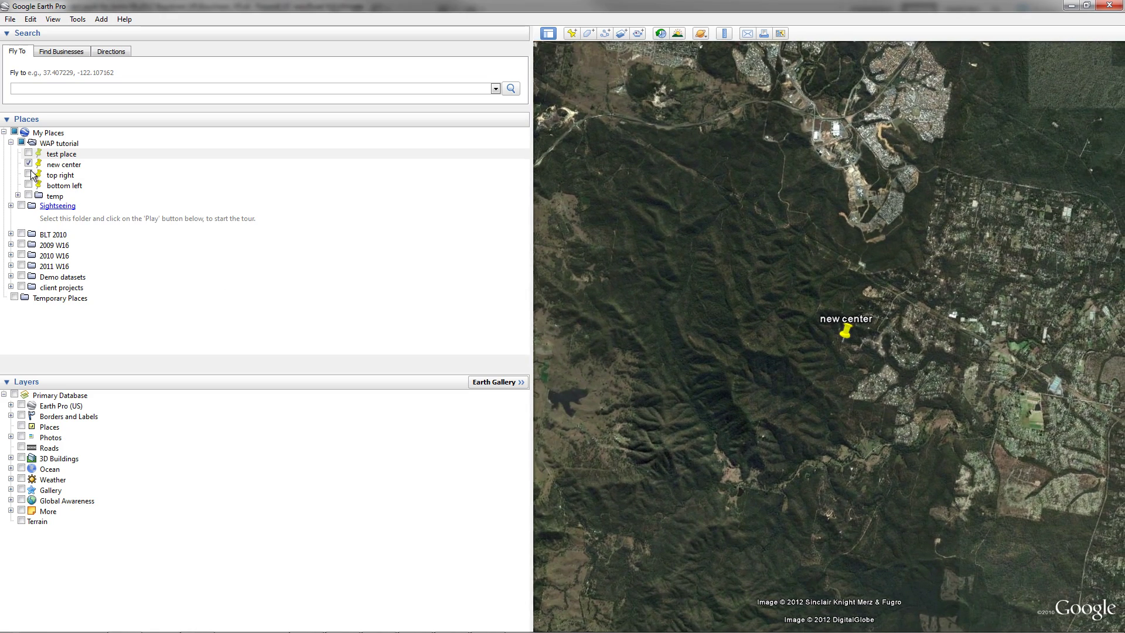
click(29, 175)
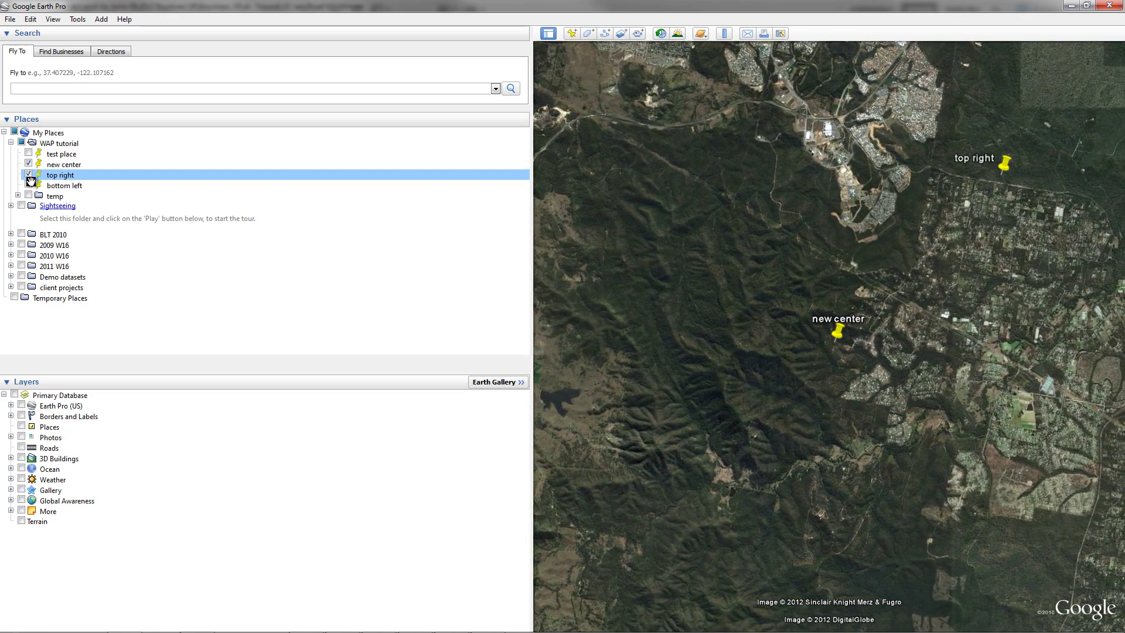
click(28, 185)
drag(590, 389, 604, 390)
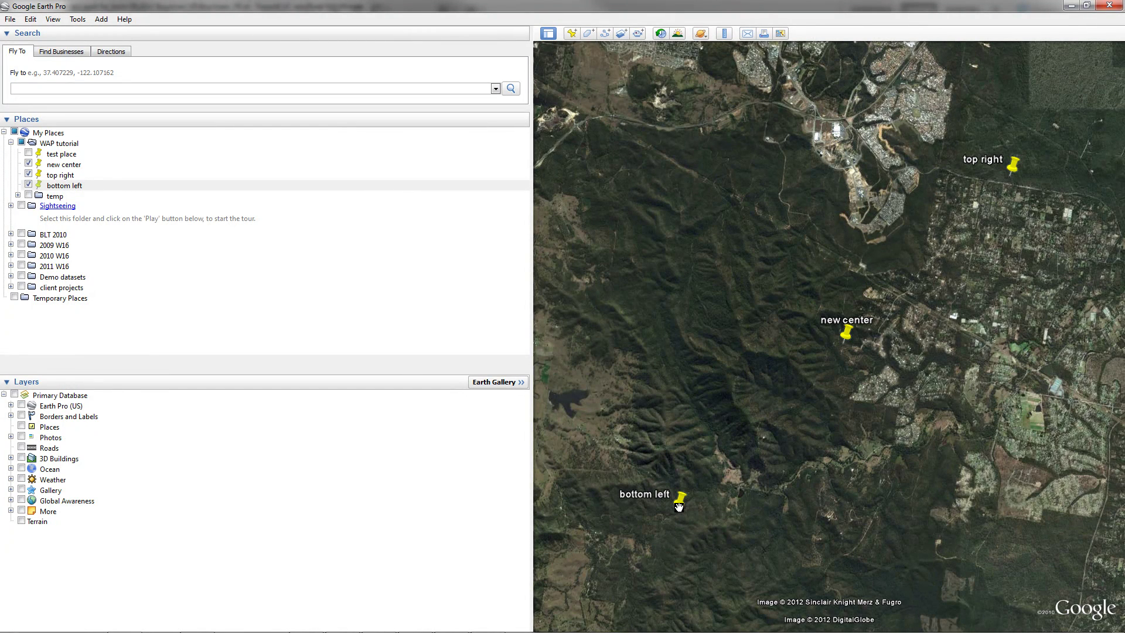
click(724, 33)
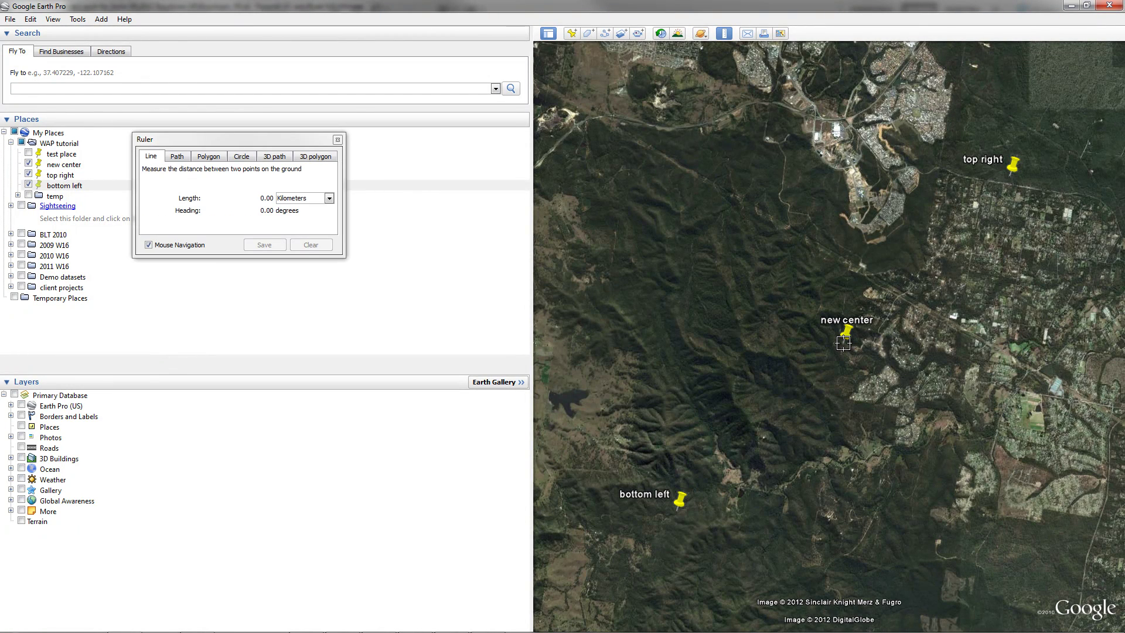
- Measure about 7 km west from new center, then close the Ruler without keeping the line
click(843, 343)
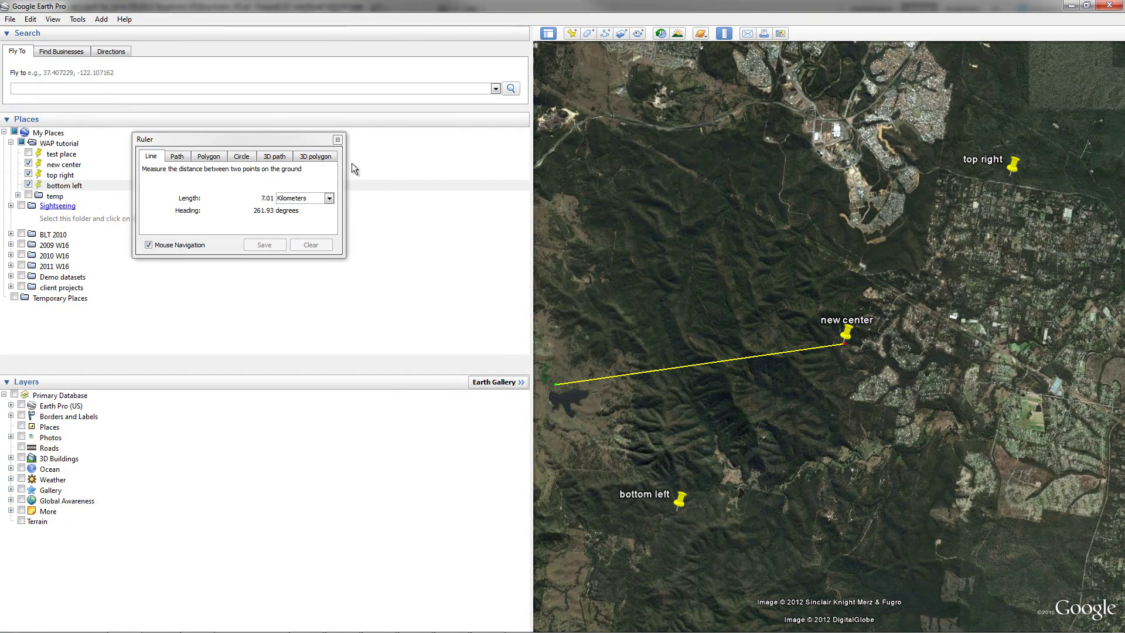
click(337, 140)
mouse_move(779, 382)
mouse_down()
mouse_move(793, 367)
mouse_move(780, 354)
mouse_move(774, 374)
mouse_up()
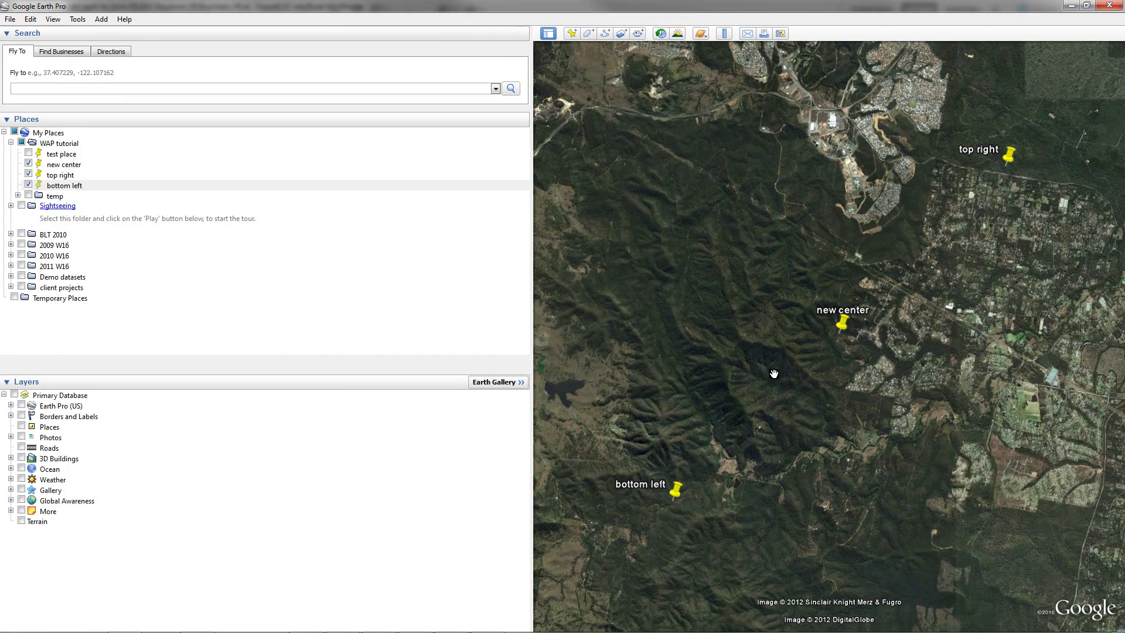
- Review new center's Altitude and View properties unchanged, then zoom in around the placemark
right_click(842, 319)
click(868, 466)
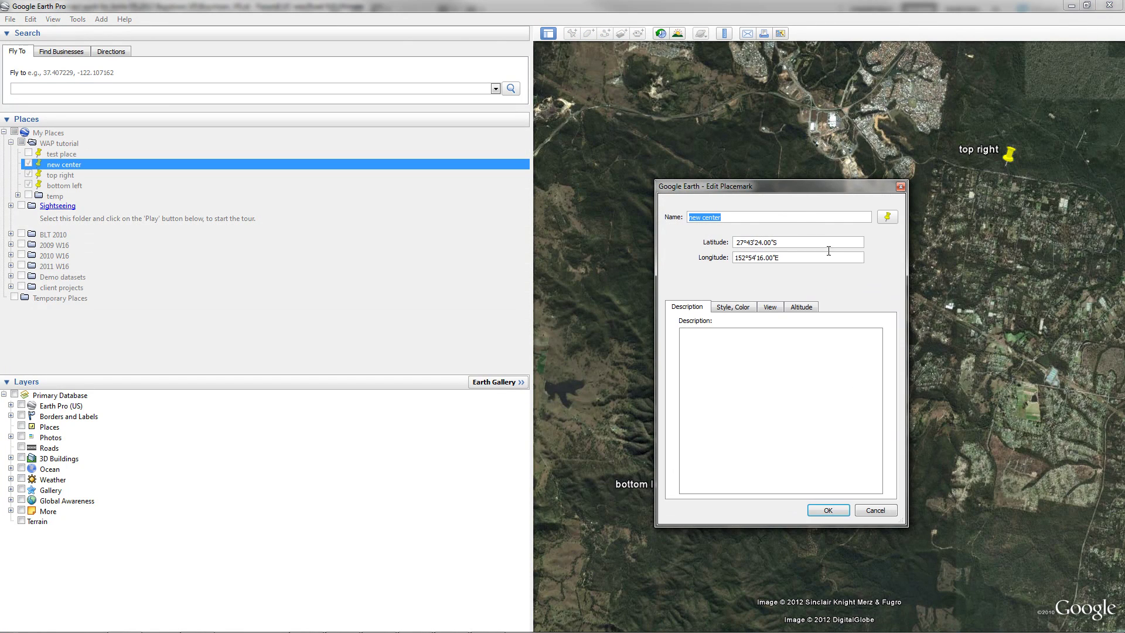
click(801, 308)
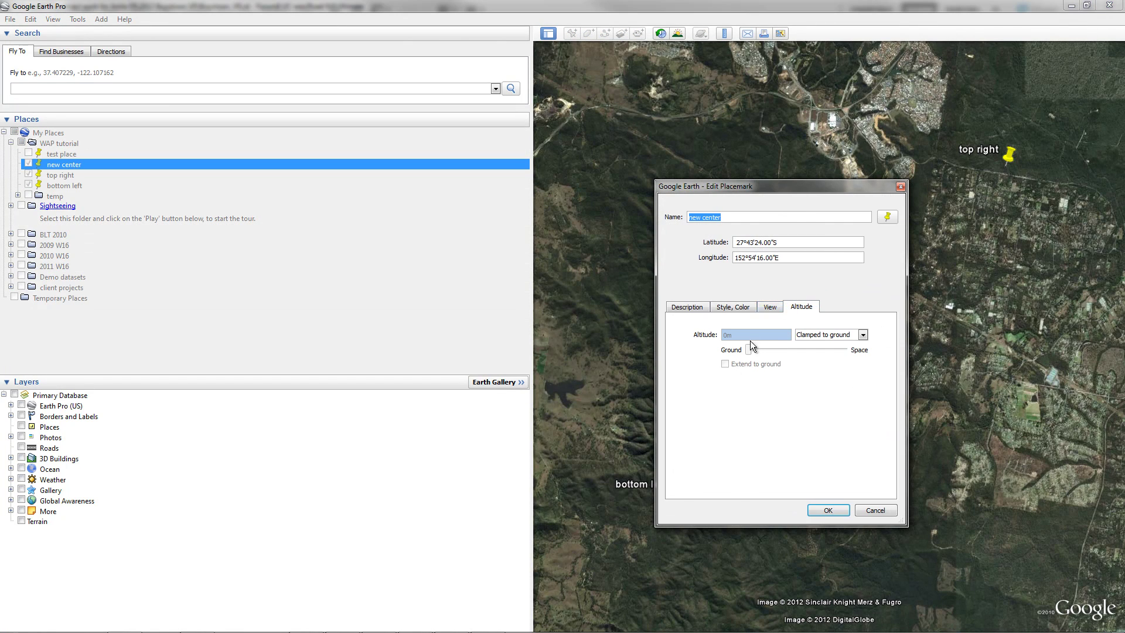
click(771, 308)
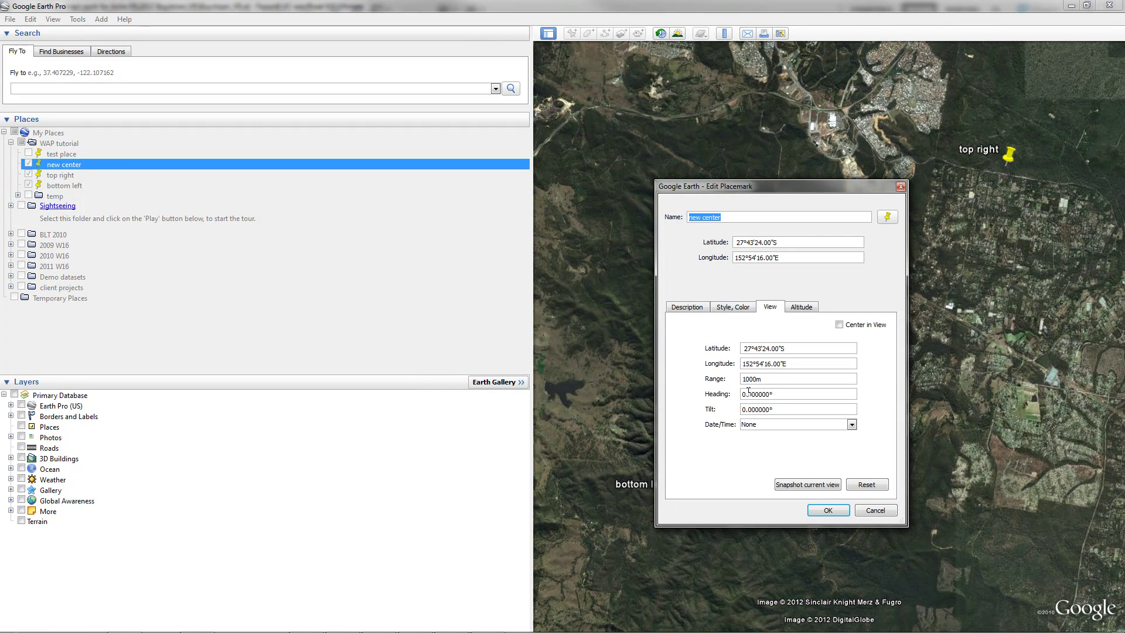
click(828, 511)
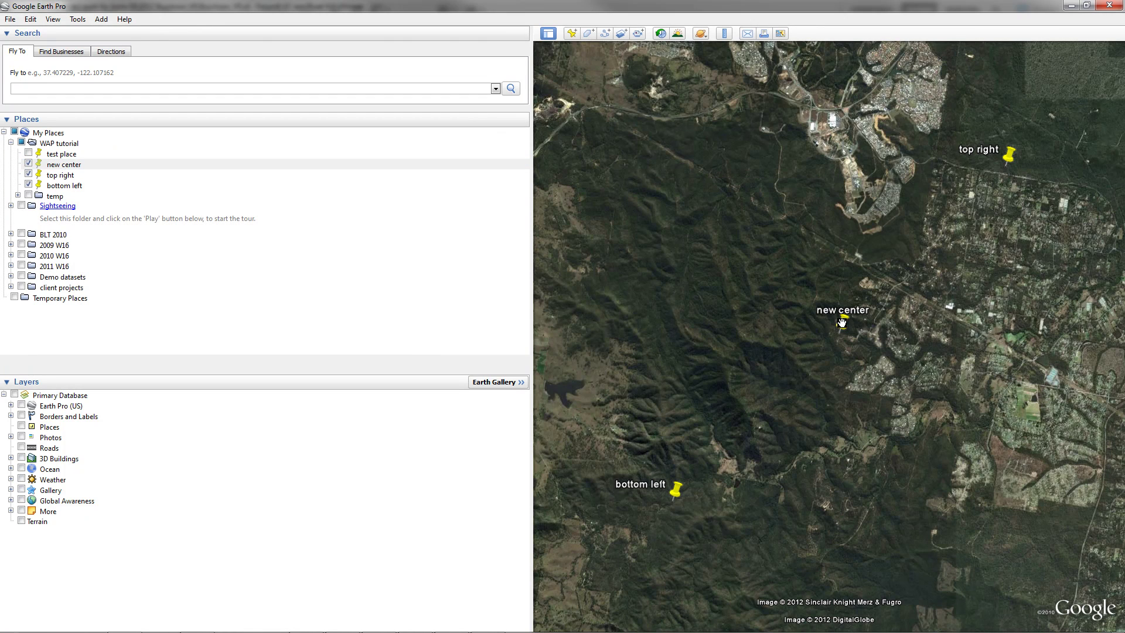
scroll(844, 324, up, 2)
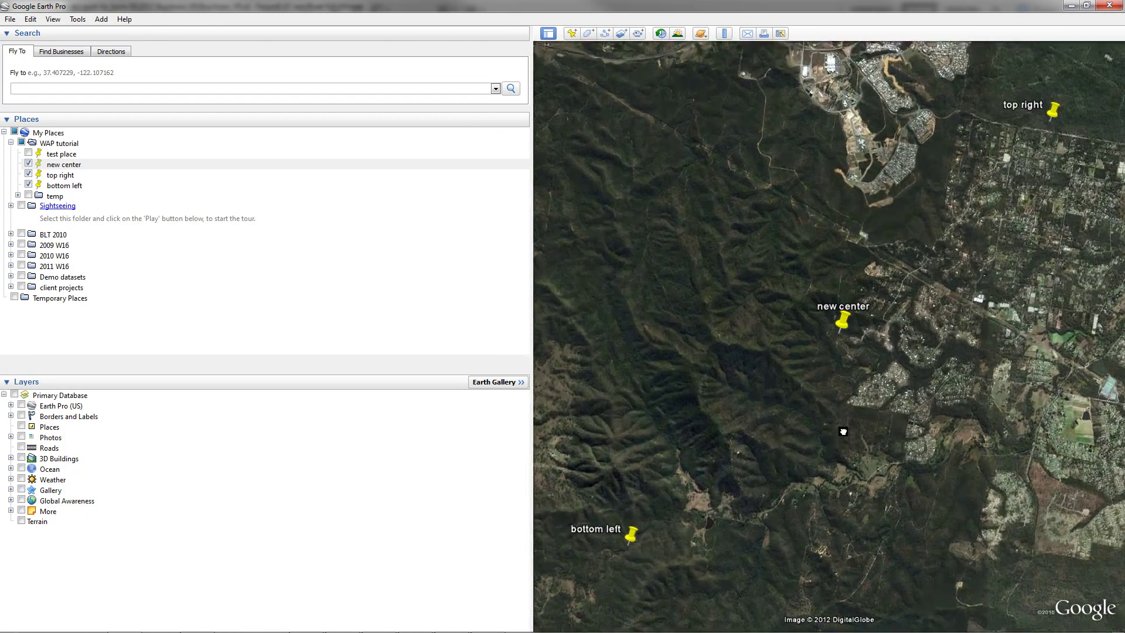
scroll(839, 452, up, 2)
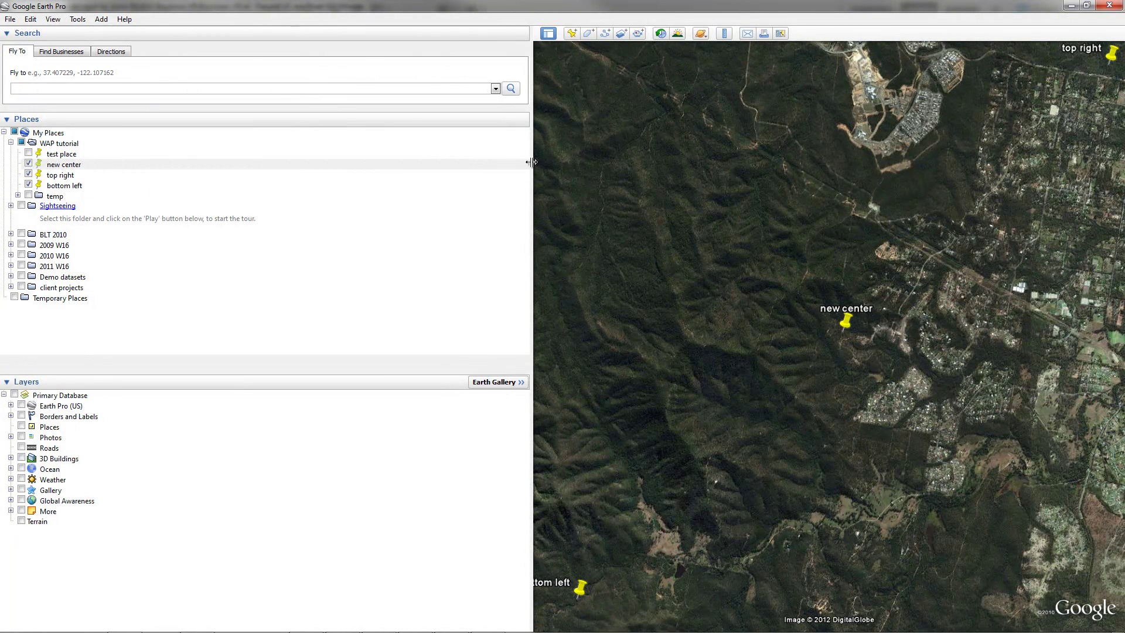
- Resize the map area against the side panel, checking the Save Image screen size each time
drag(531, 162, 540, 216)
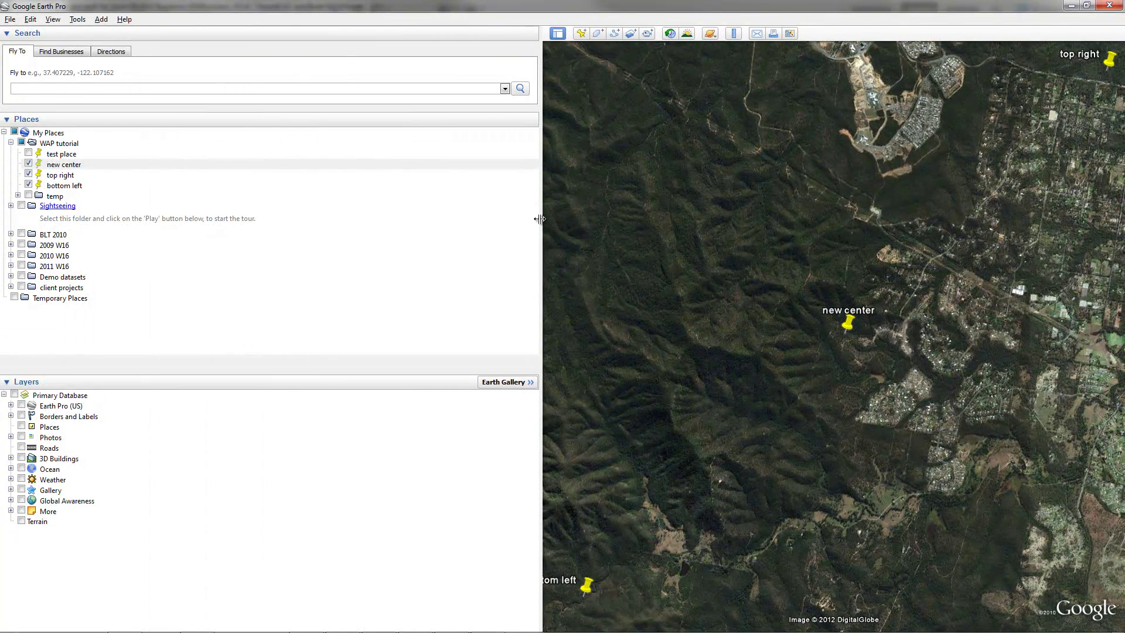
key(ctrl+alt+s)
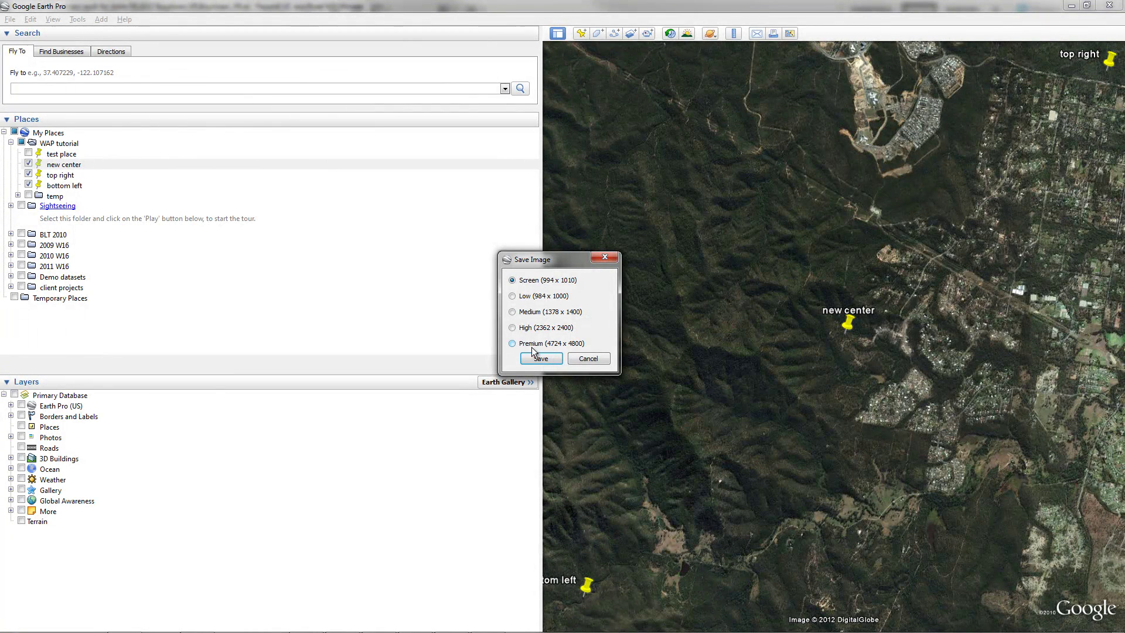
click(588, 359)
drag(543, 343, 545, 341)
key(ctrl+alt+s)
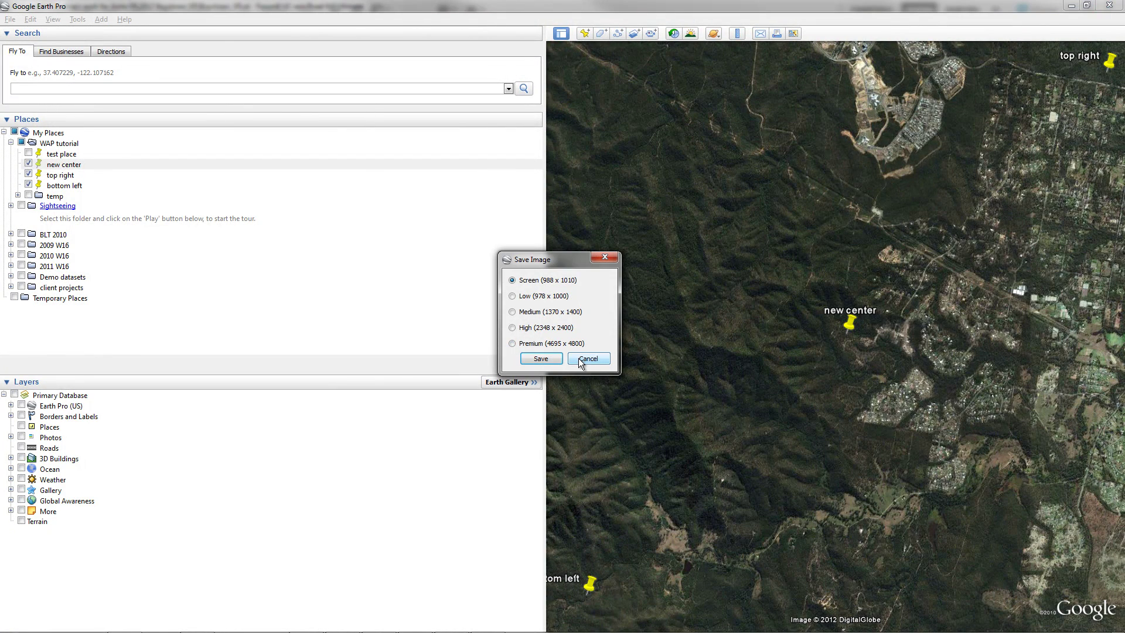
click(578, 357)
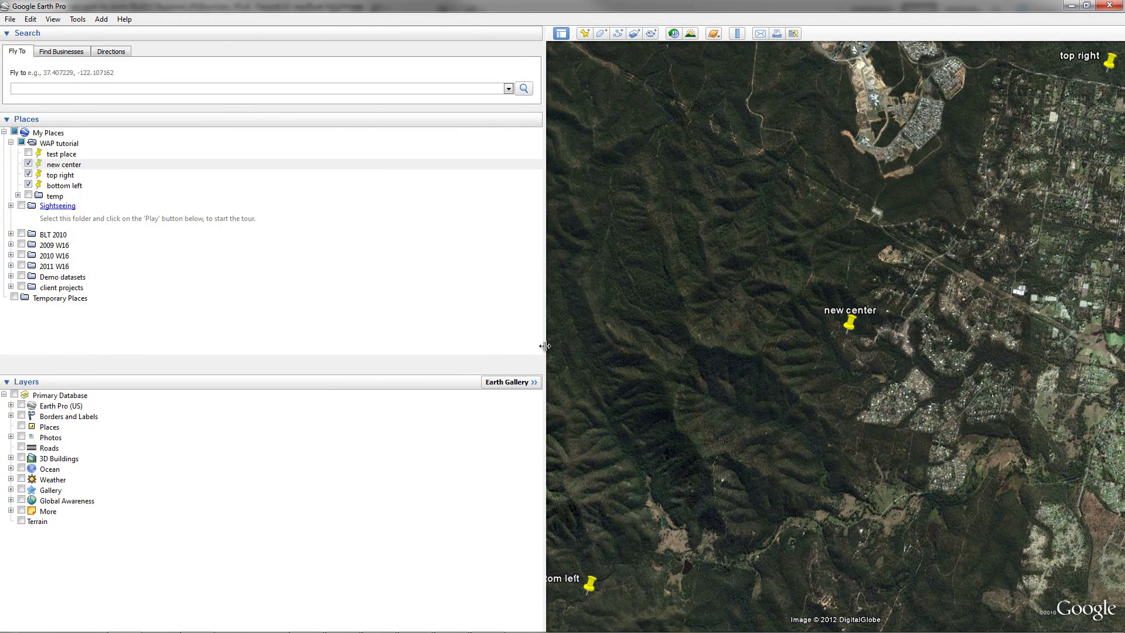
drag(544, 346, 534, 349)
key(ctrl+alt+s)
click(550, 353)
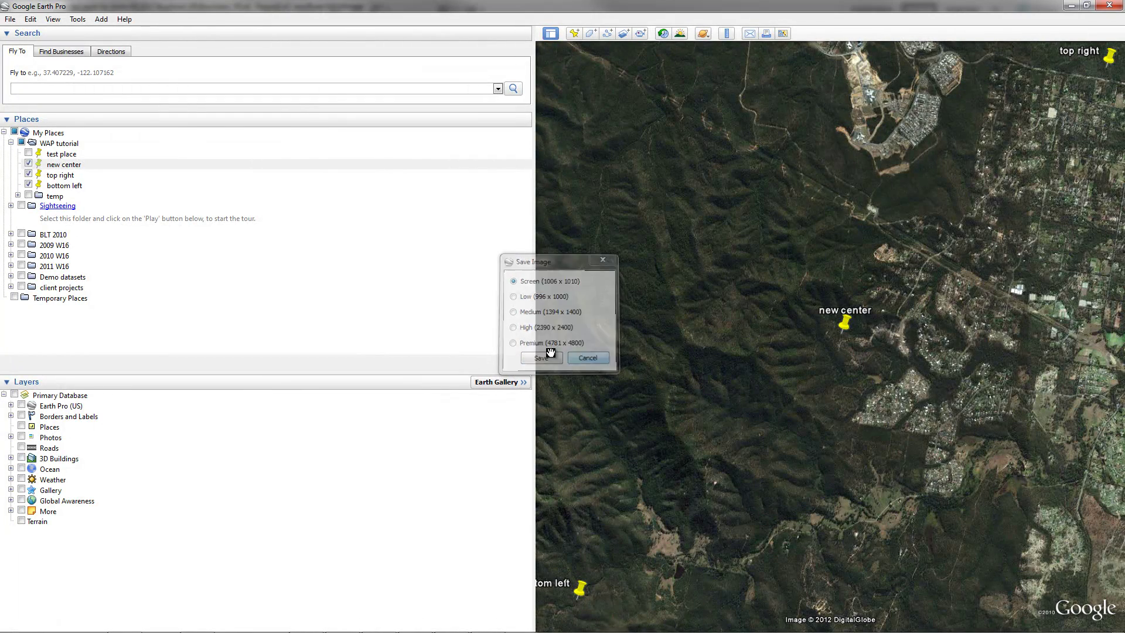
- Fine-tune the map width until it reads 1010 × 1010, with Premium 4800 × 4800 selected
drag(533, 351, 530, 351)
key(ctrl+alt+s)
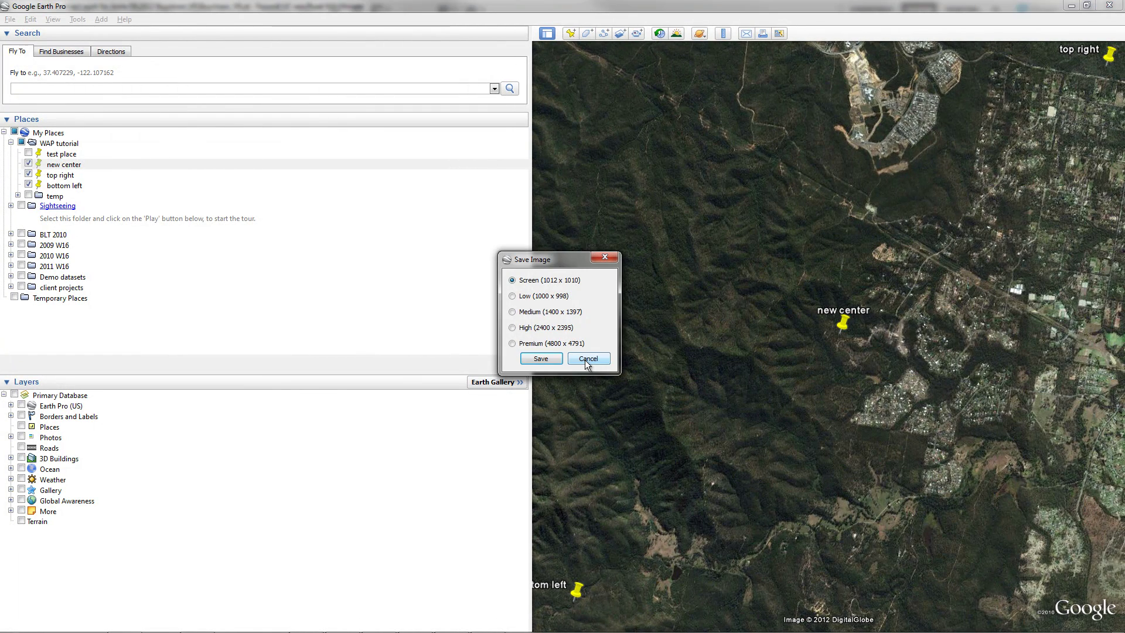
click(586, 359)
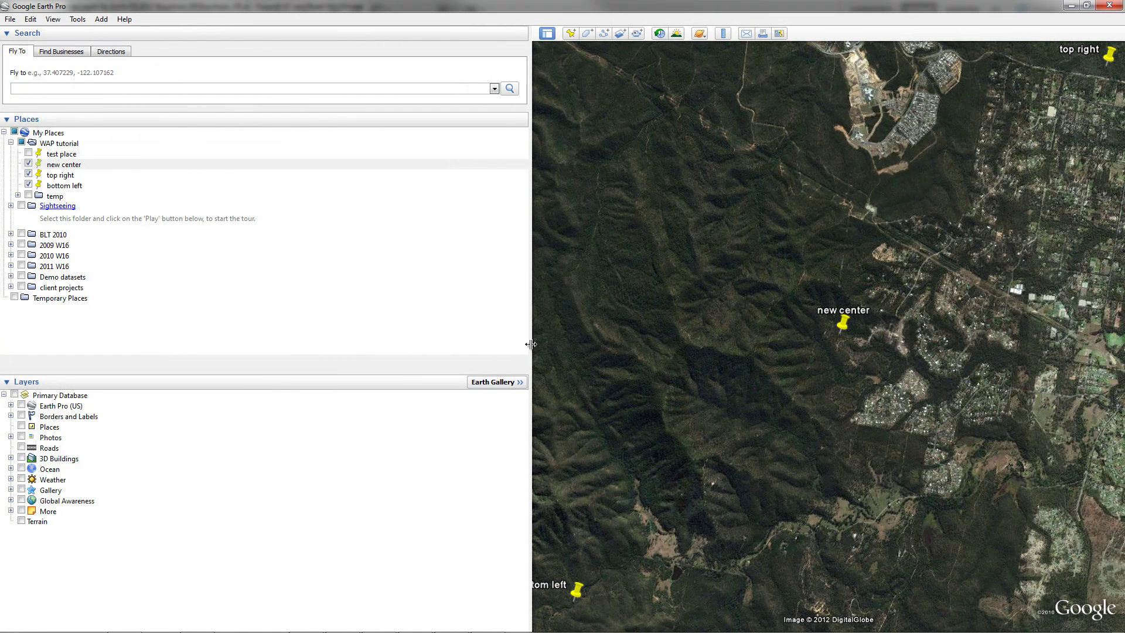
drag(531, 344, 531, 346)
key(ctrl+alt+s)
click(571, 360)
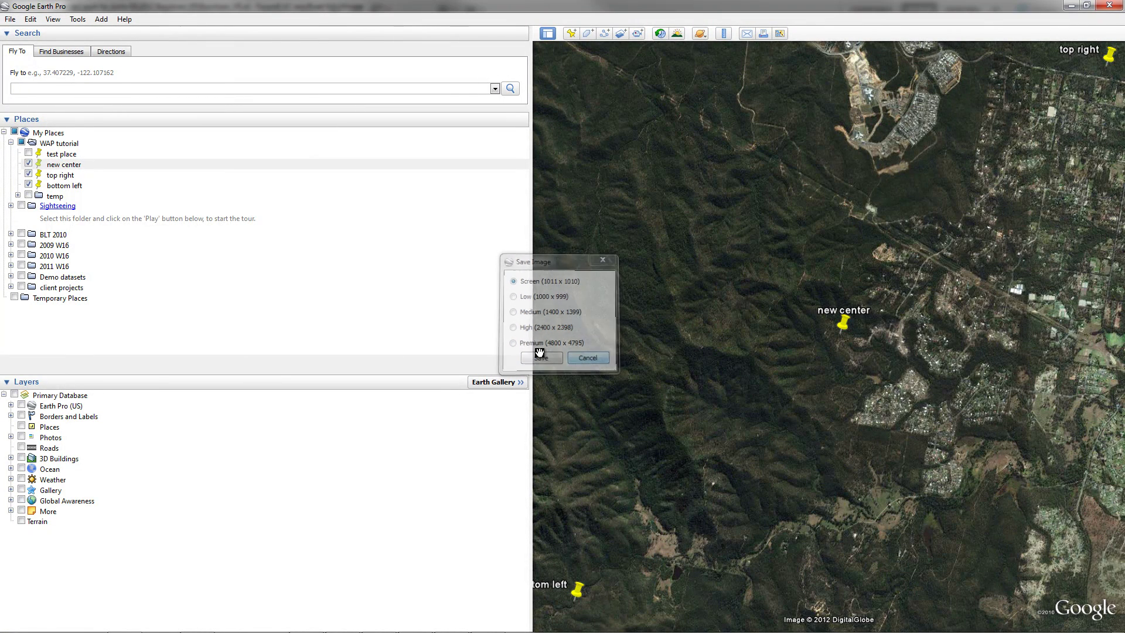
drag(531, 348, 531, 349)
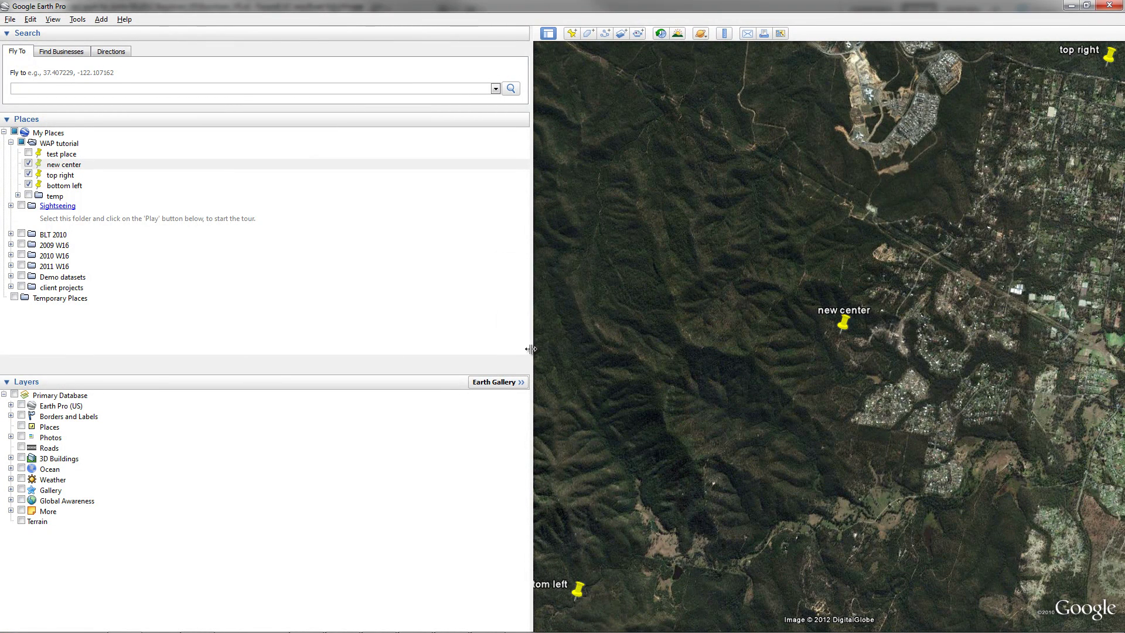
key(ctrl+alt+s)
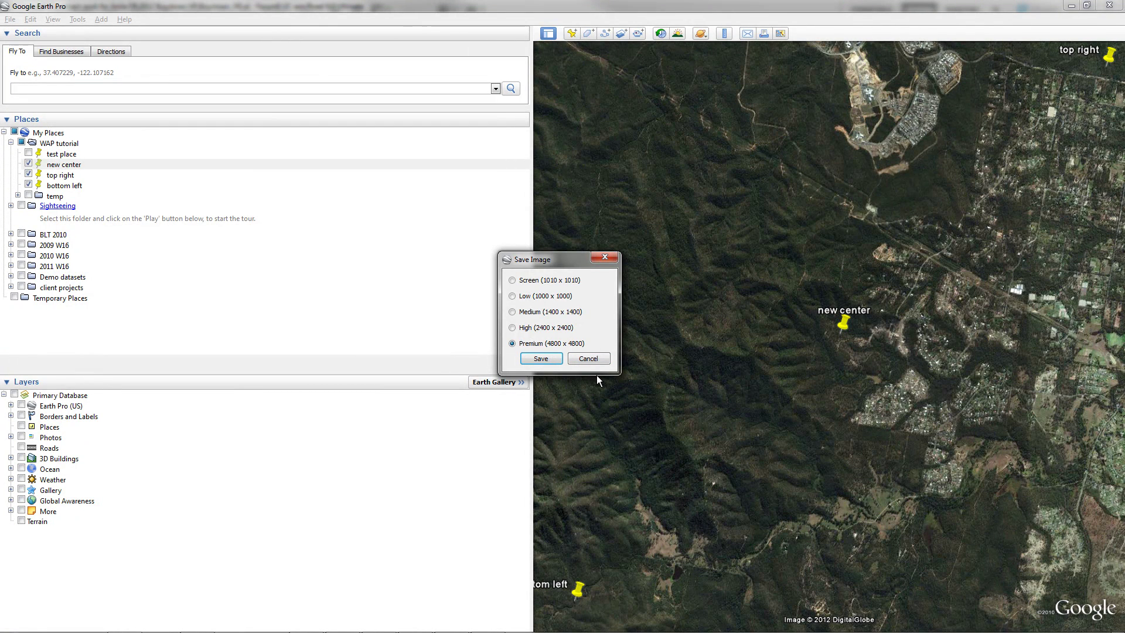
- Save the Premium map image as 8km_marker.jpg in the Desktop WAPtutorial folder
click(542, 358)
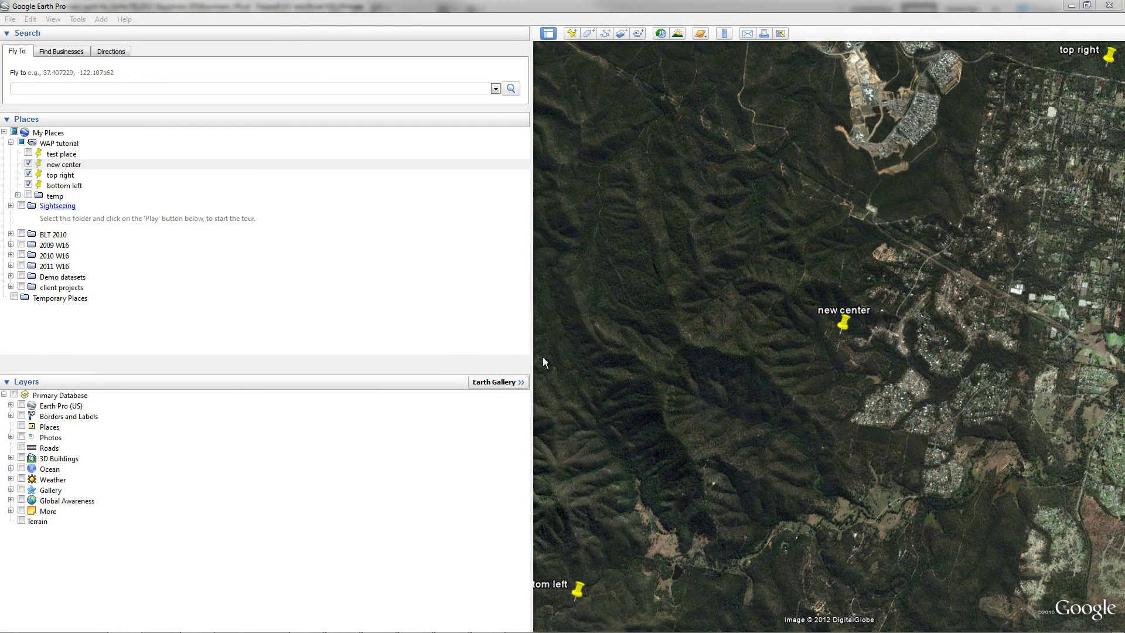
drag(204, 167, 205, 95)
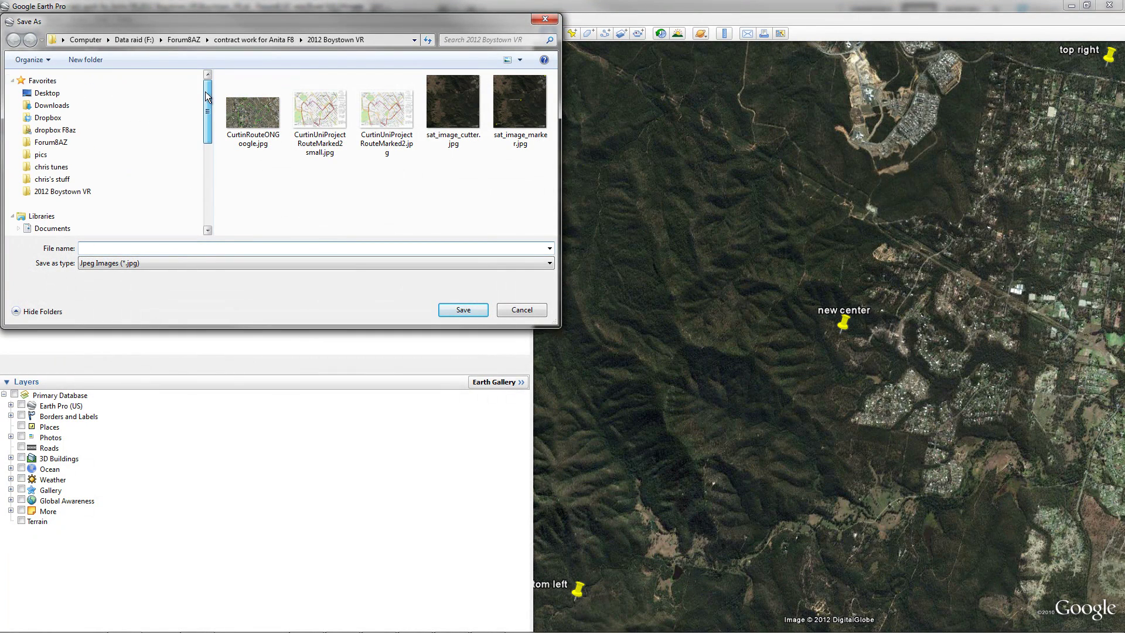
click(45, 92)
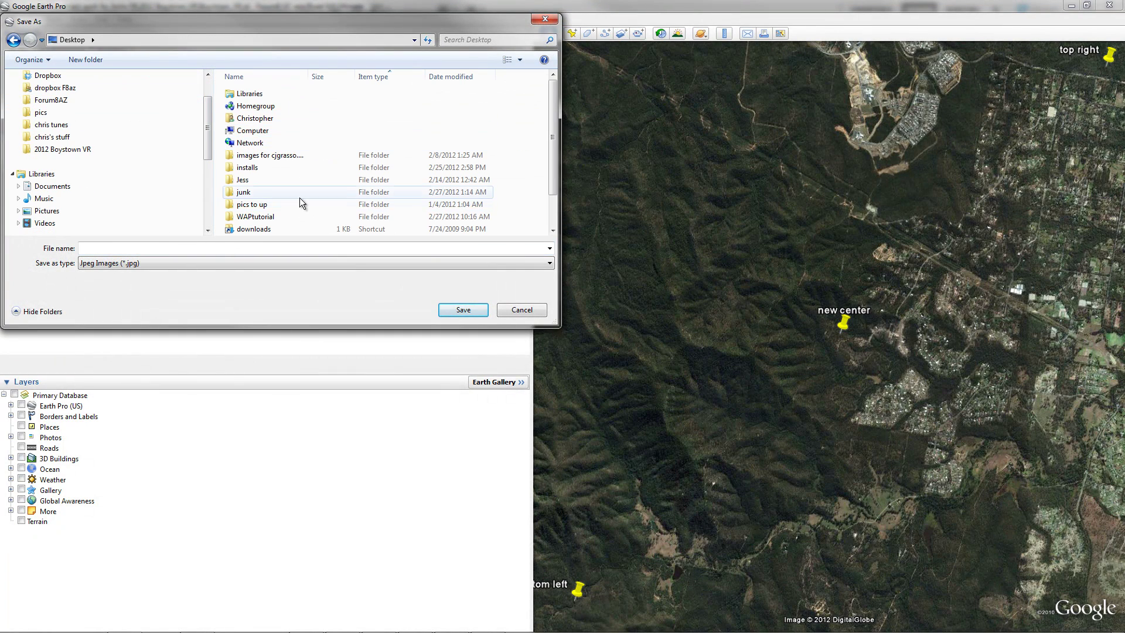
double_click(275, 217)
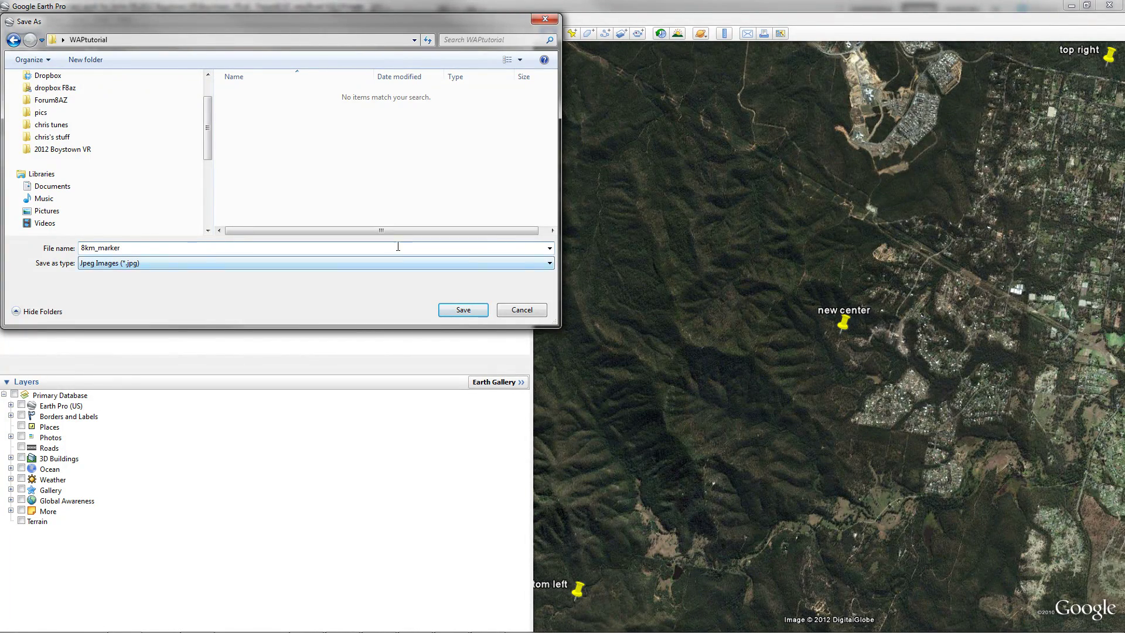
click(463, 310)
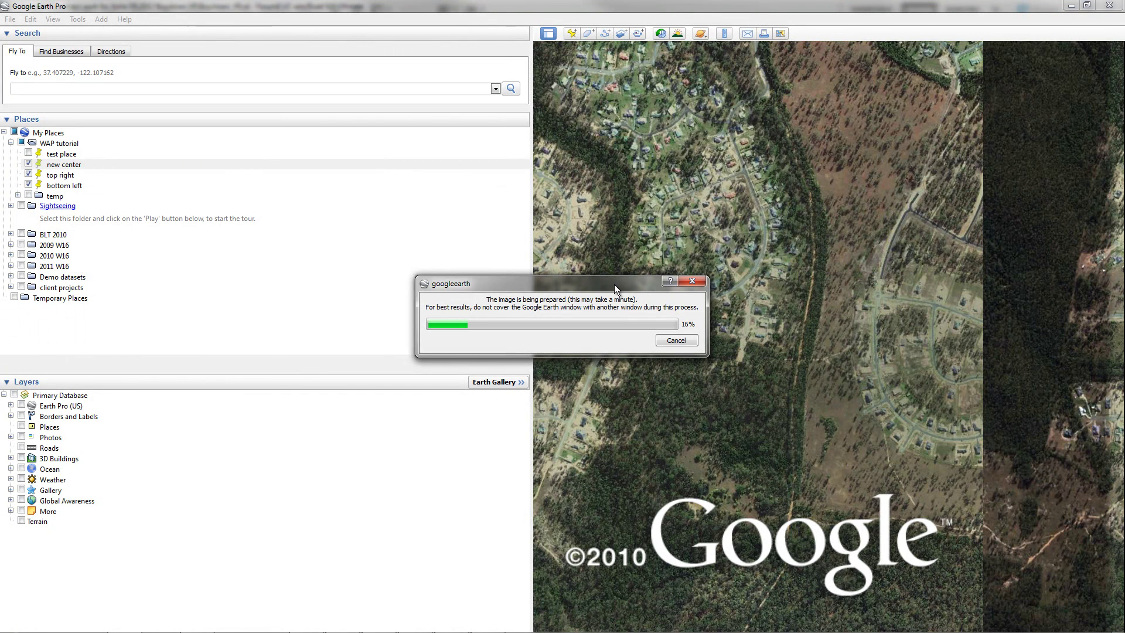
drag(614, 283, 625, 237)
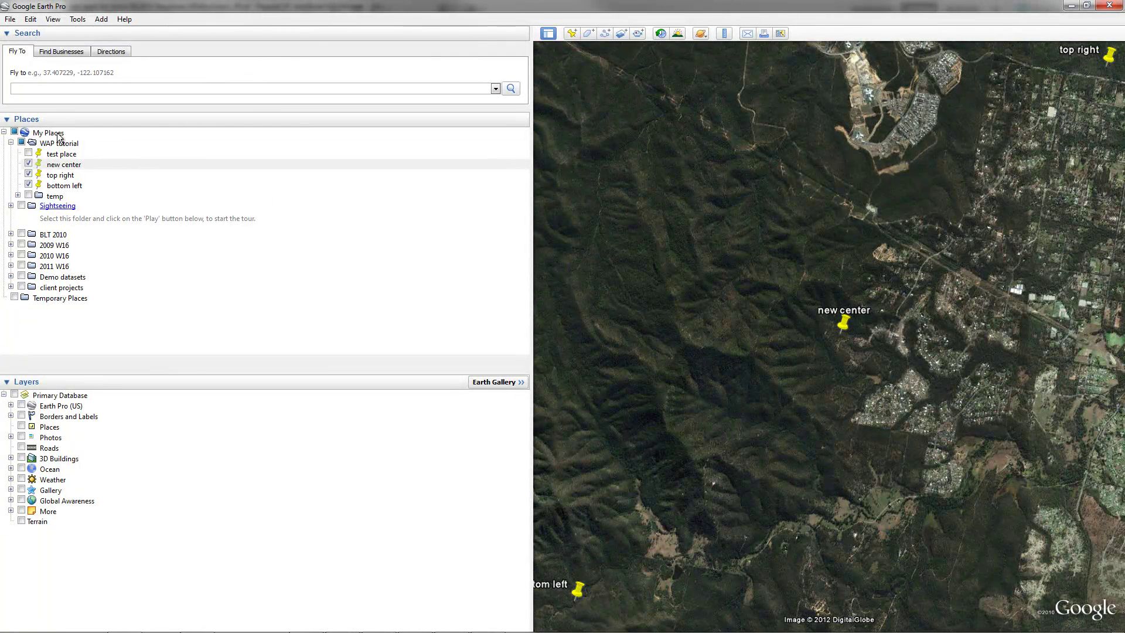
- Hide the tutorial placemarks and save the clean screen-resolution view as 8km_cutter.jpg
click(21, 143)
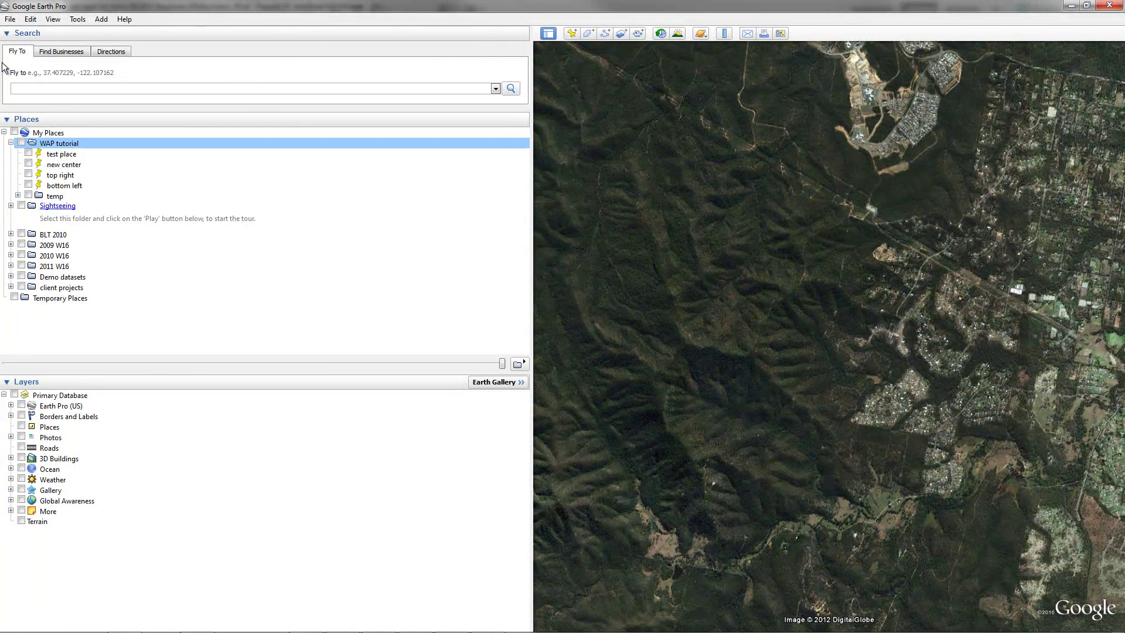
key(ctrl+alt+s)
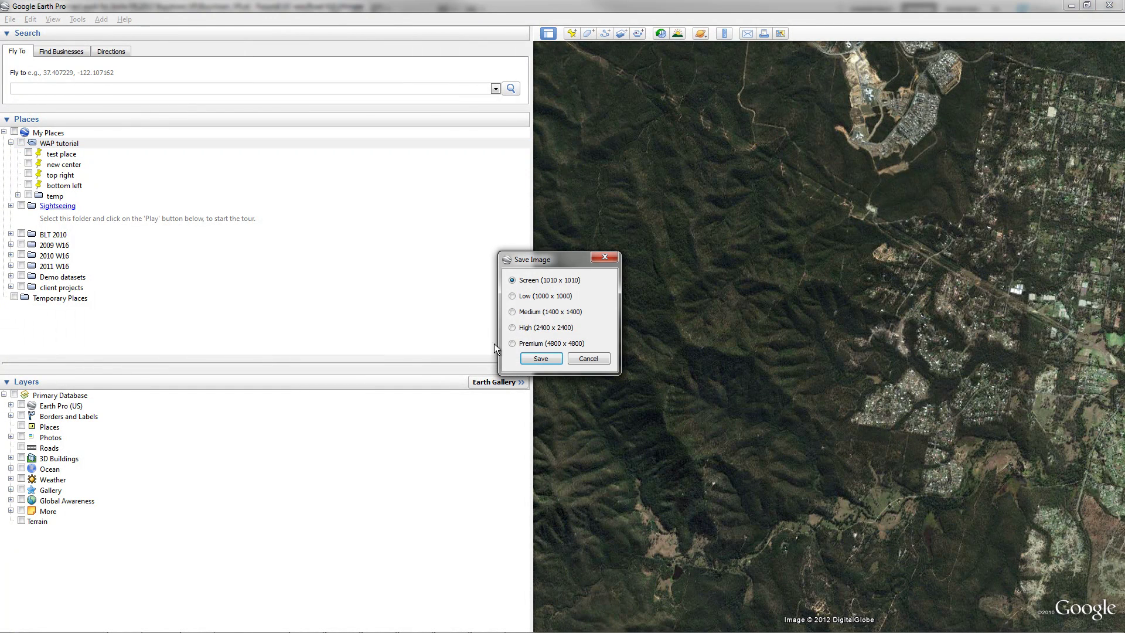
click(539, 358)
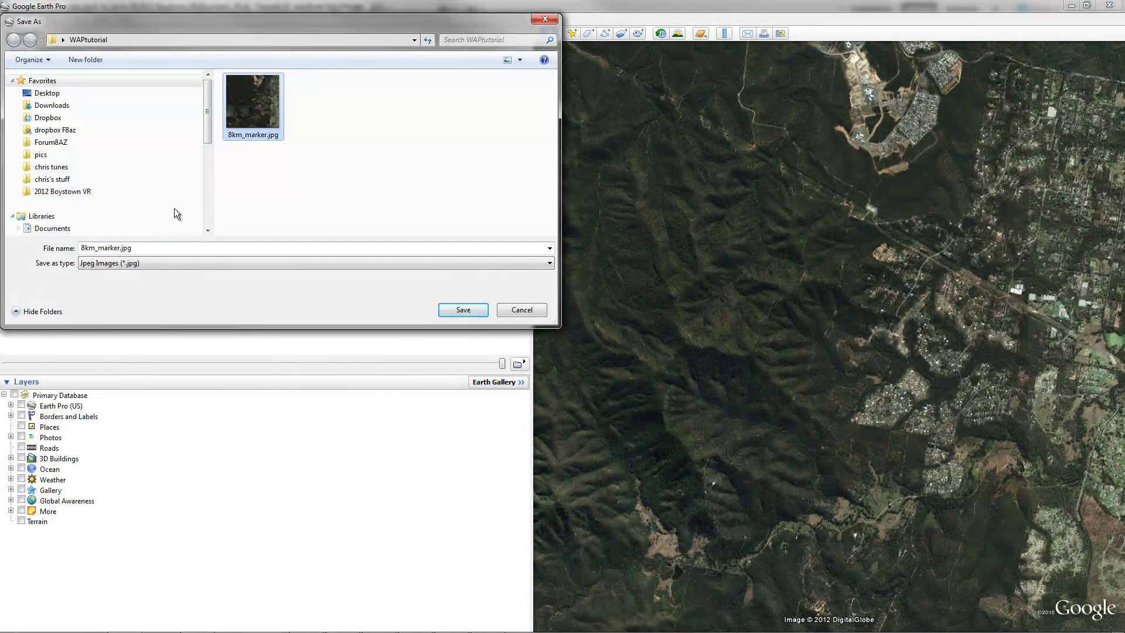
double_click(121, 249)
click(119, 249)
drag(120, 248, 98, 253)
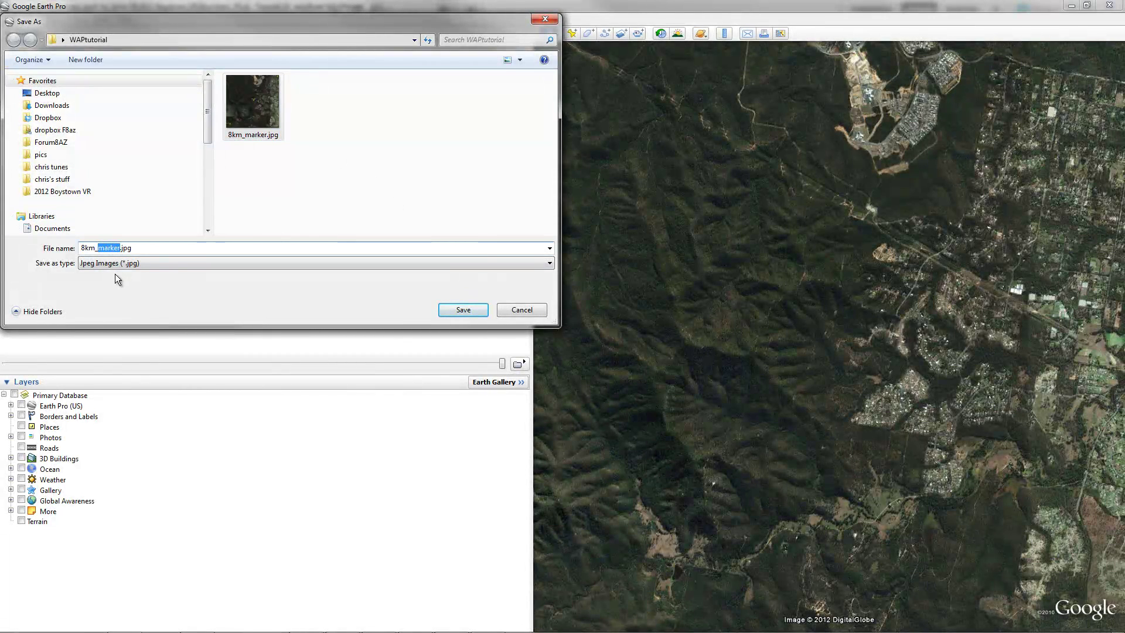
text(cutter)
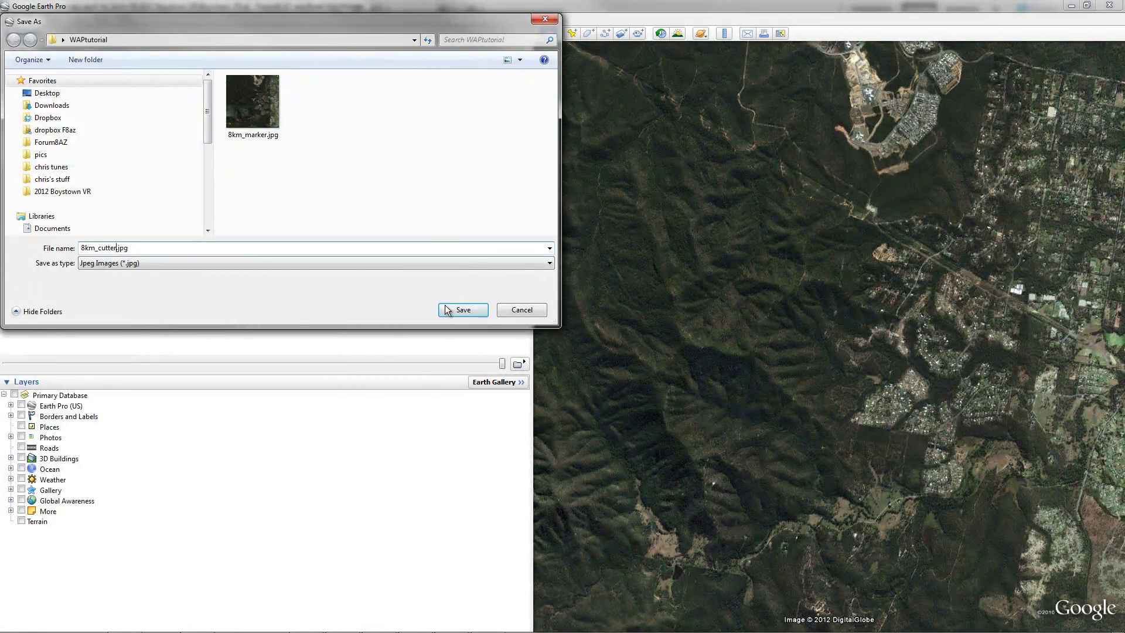
click(446, 308)
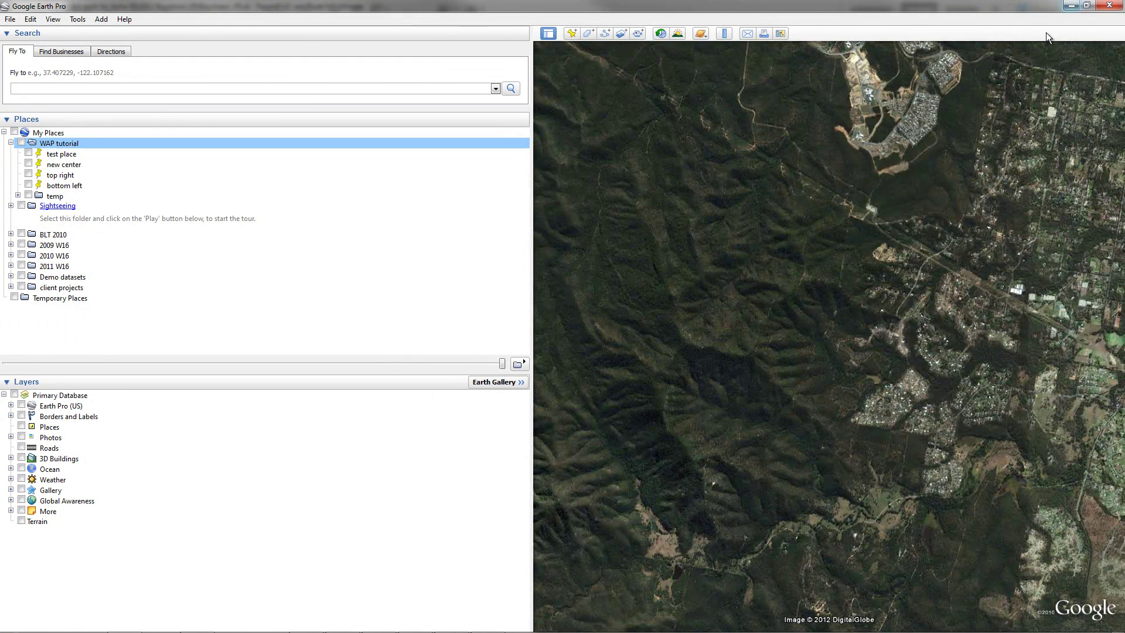
- Open 8km_marker.jpg and 8km_cutter.jpg together in Photoshop
mouse_move(580, 621)
click(306, 620)
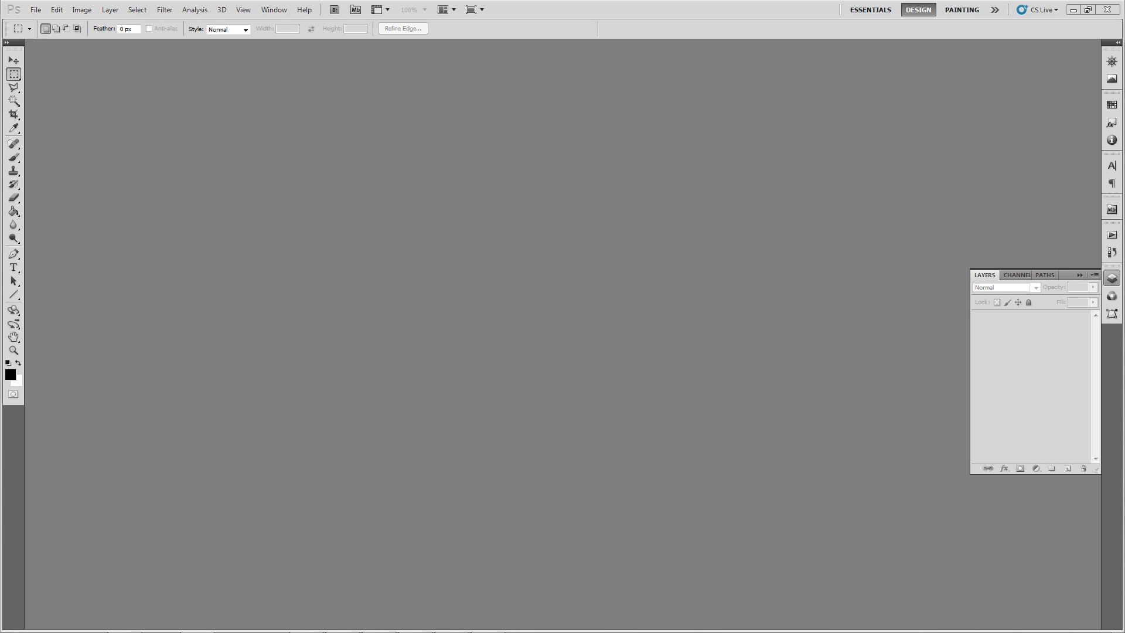
drag(996, 175, 300, 200)
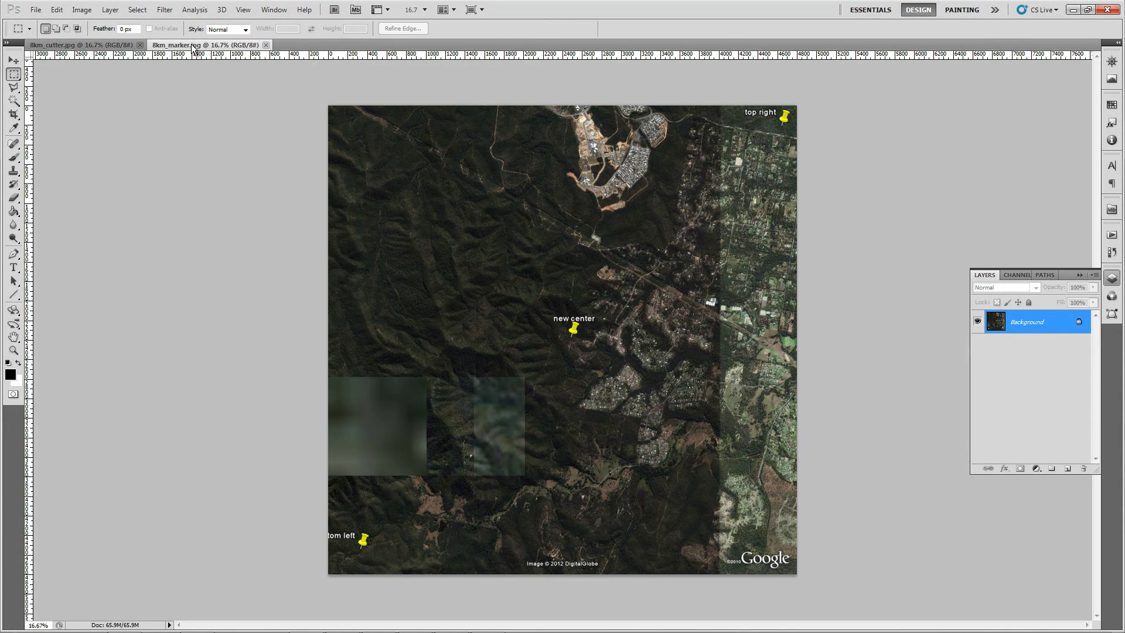
- Compare the pinned and clean maps by switching document tabs, ending on 8km_cutter.jpg
click(113, 47)
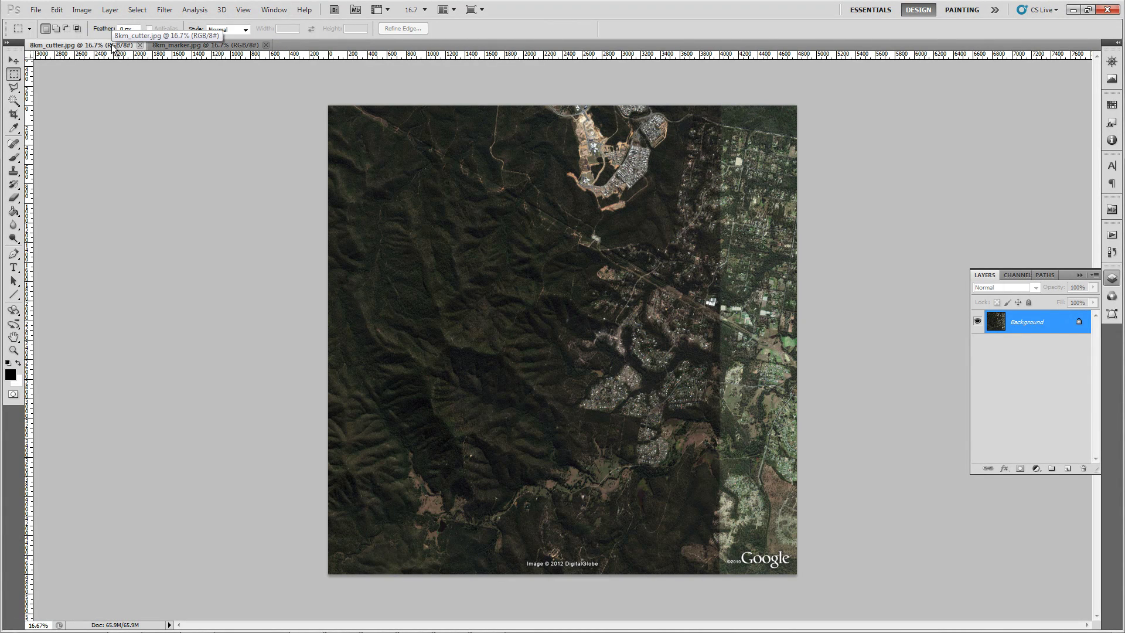
click(191, 46)
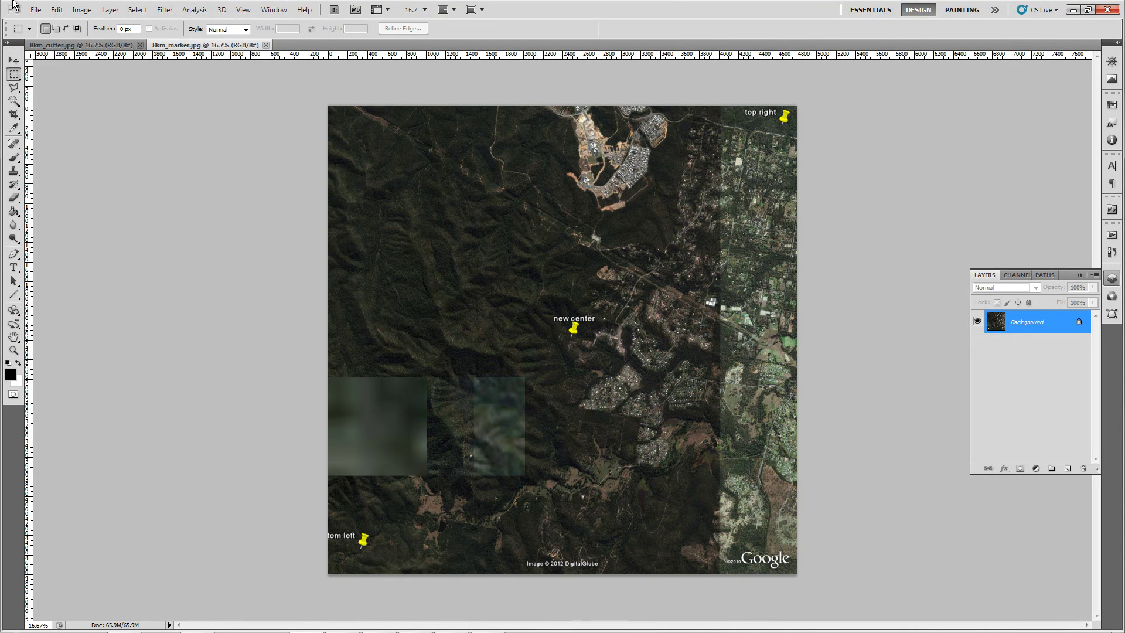
click(67, 45)
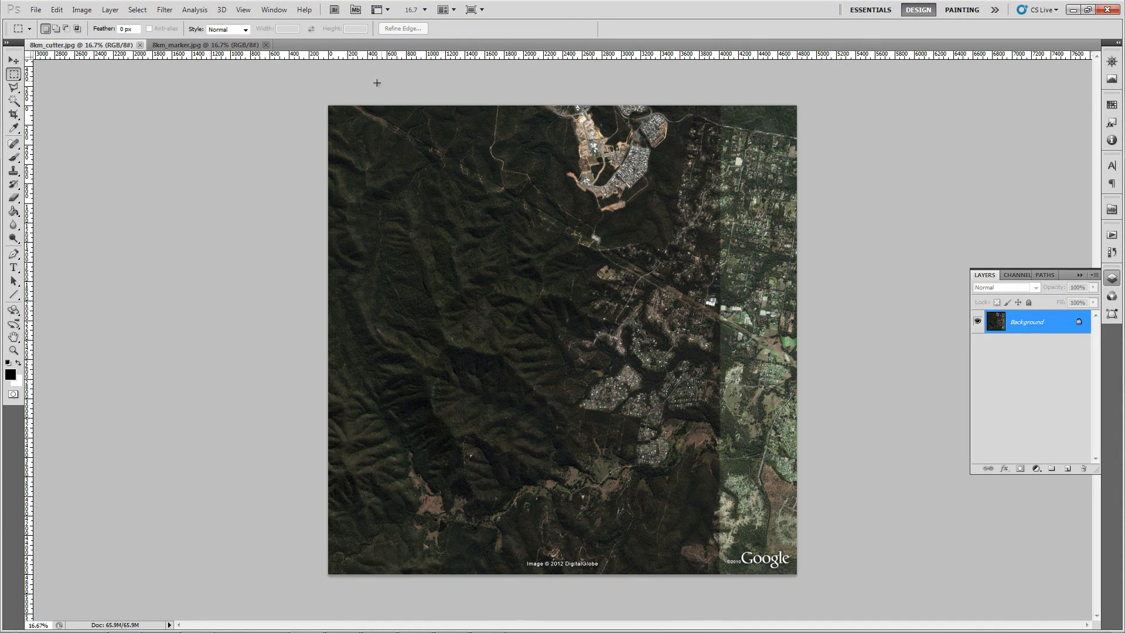
click(260, 46)
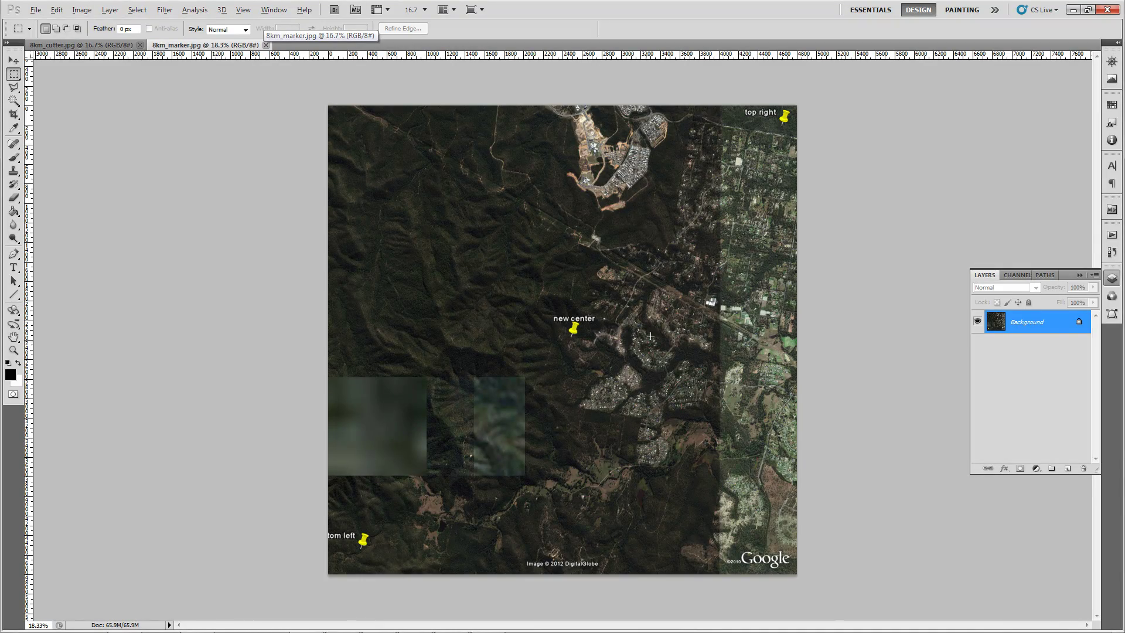
alt+scroll(522, 471, up, 5)
alt+scroll(769, 320, up, 4)
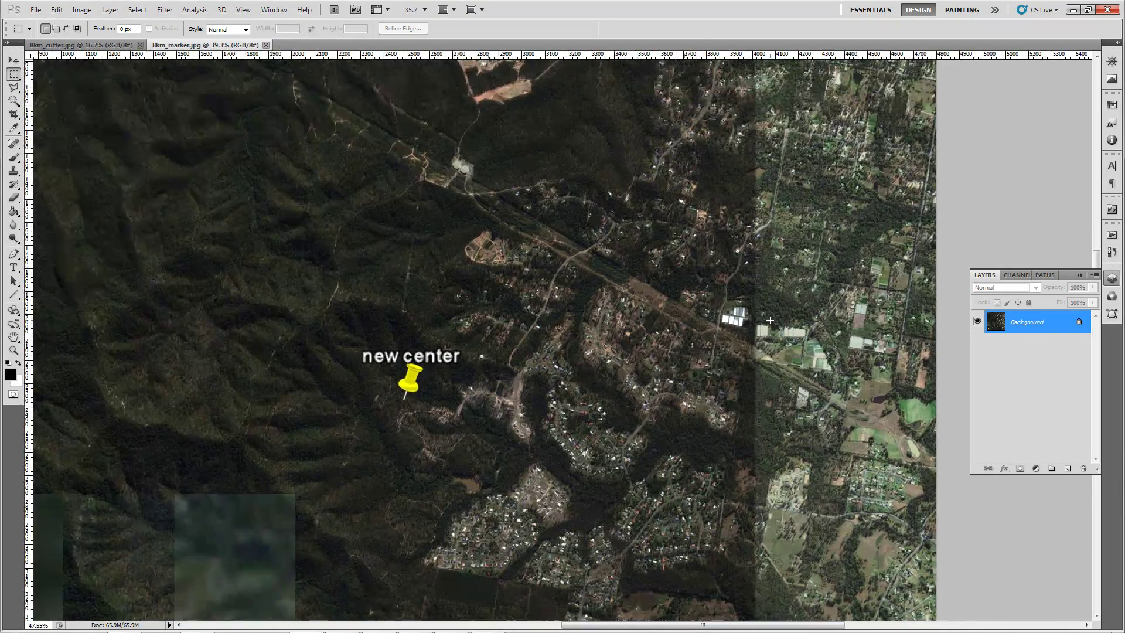
alt+scroll(780, 325, down, 5)
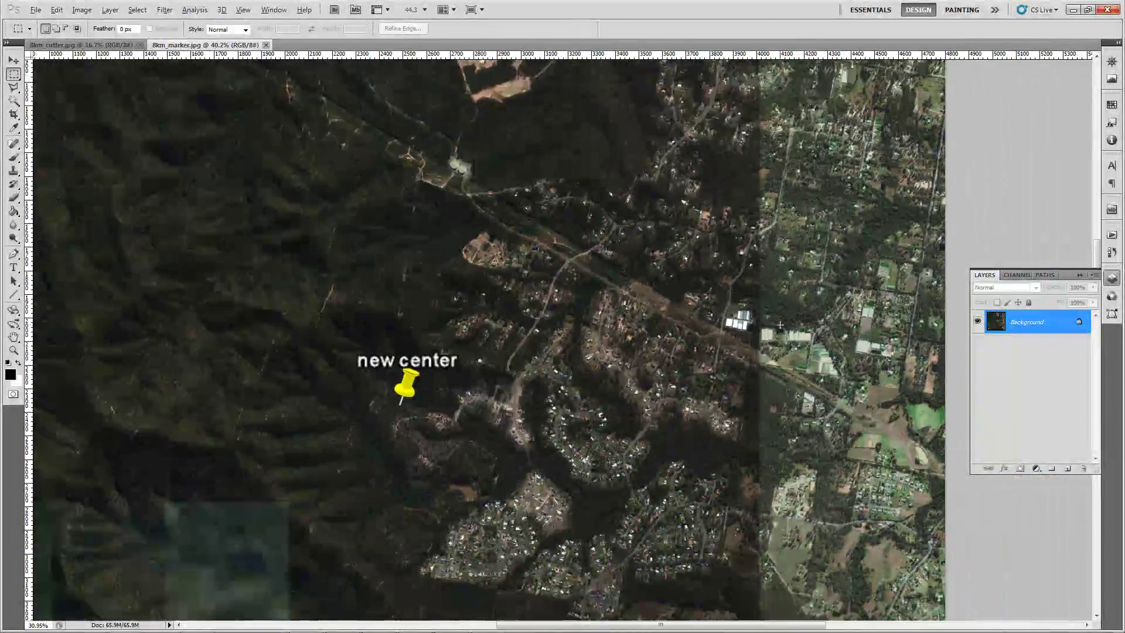
alt+scroll(786, 307, down, 1)
click(79, 45)
alt+scroll(721, 100, up, 1)
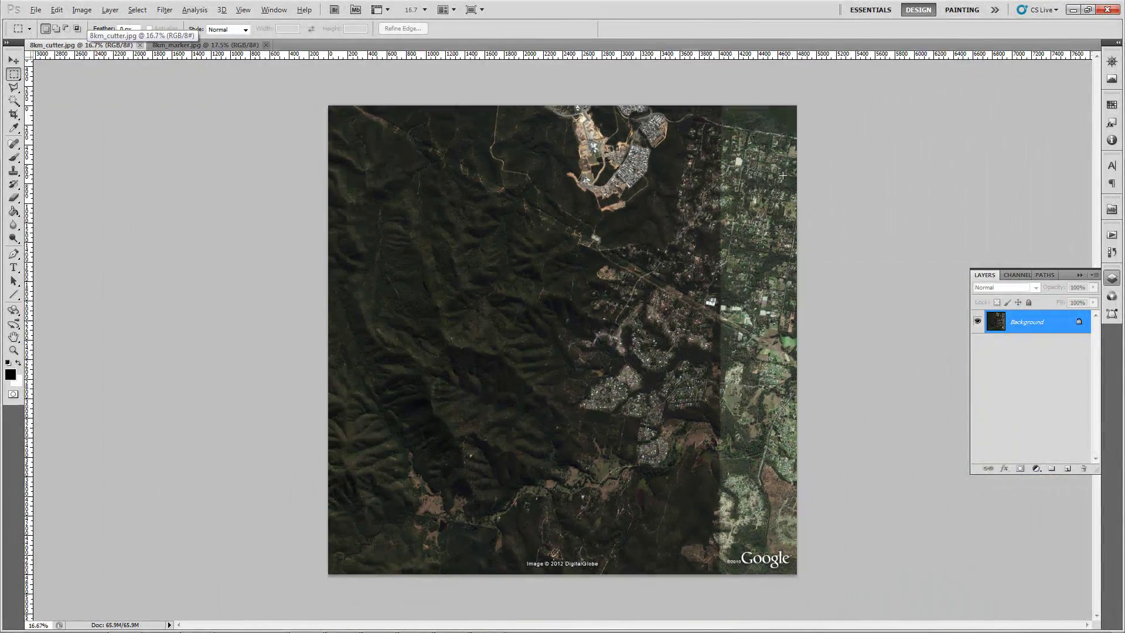
alt+scroll(721, 100, down, 1)
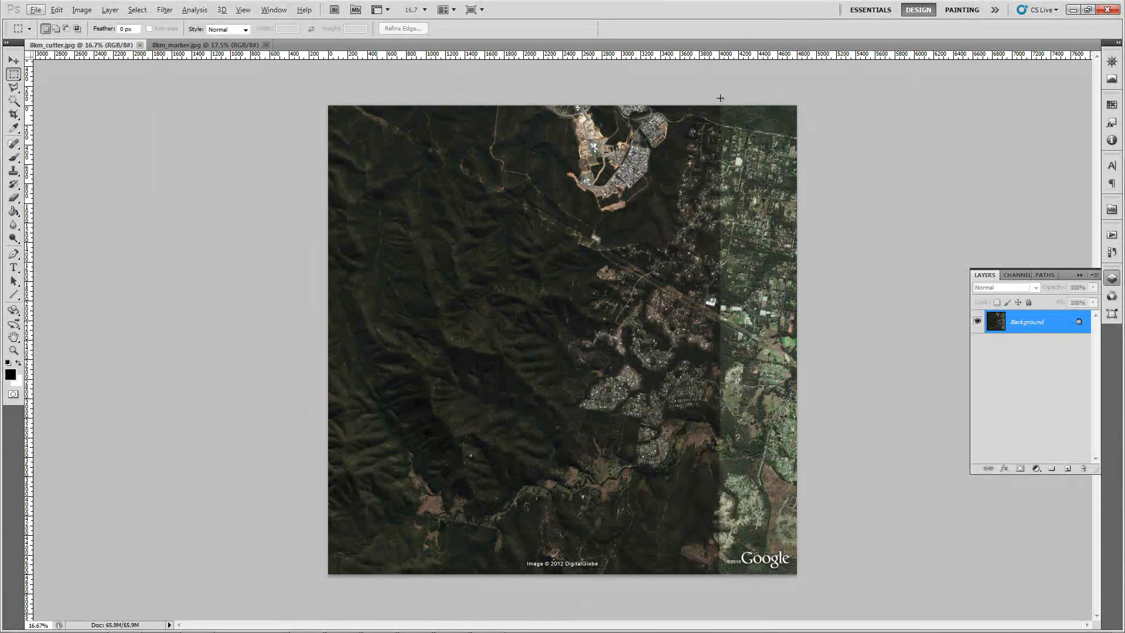
- Select the bright right-edge strip and apply Hue/Saturation with Hue -24, Lightness -32
drag(720, 98, 805, 581)
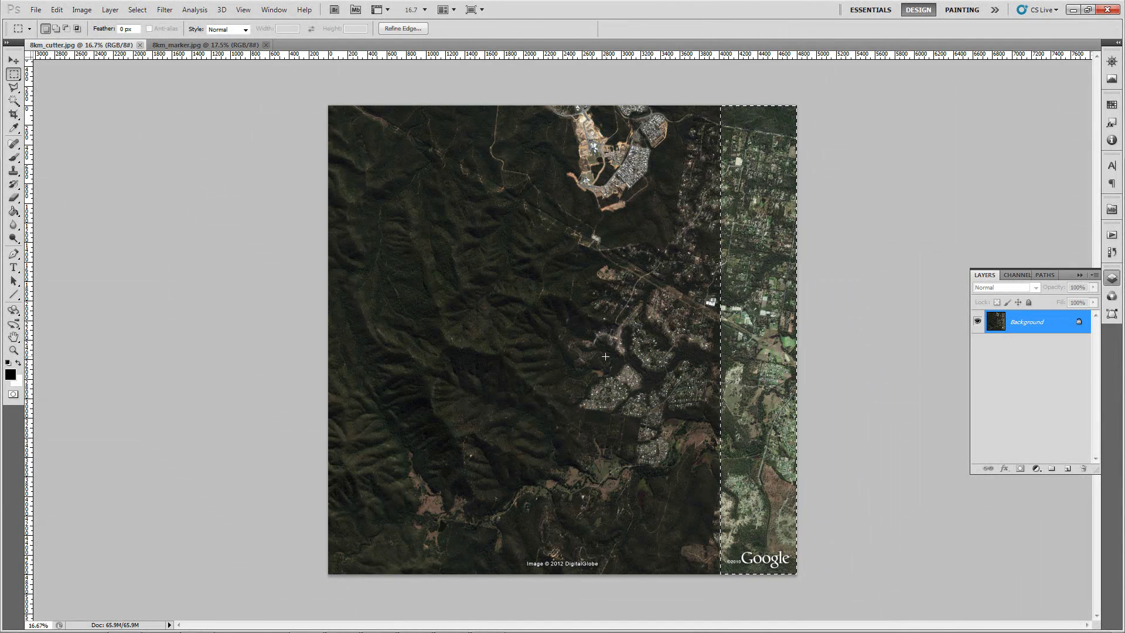
click(82, 10)
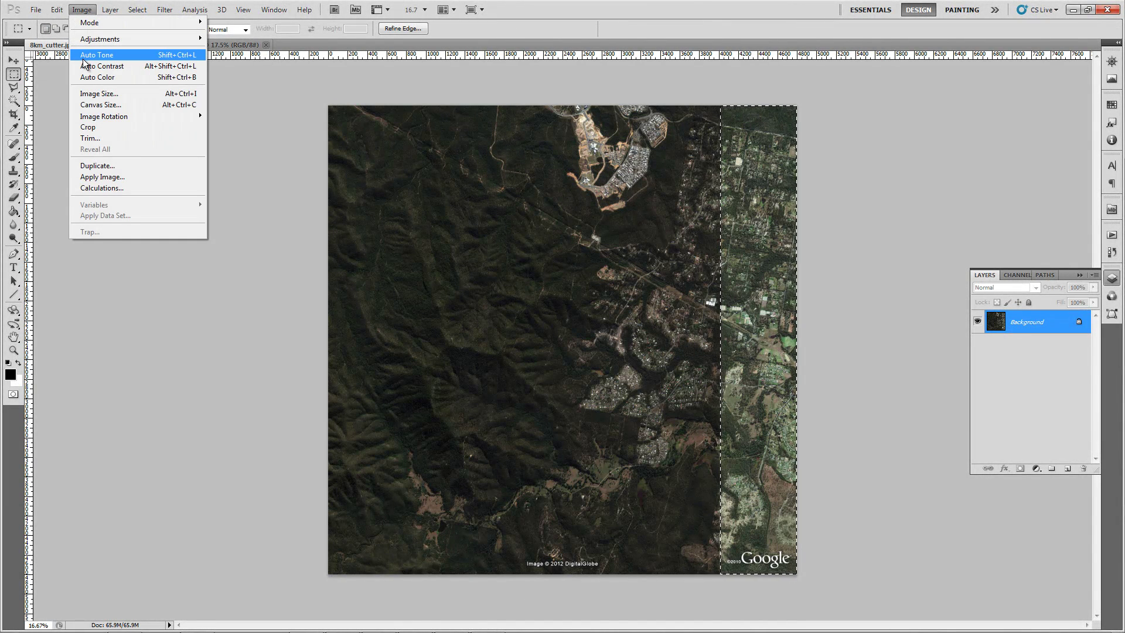
mouse_move(105, 39)
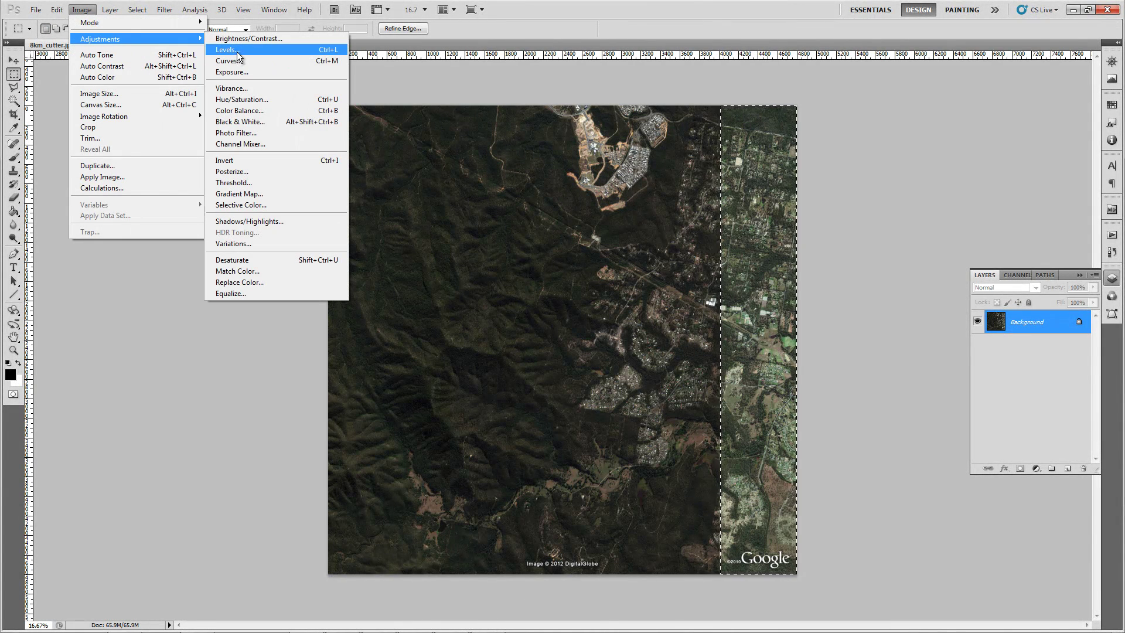
click(241, 100)
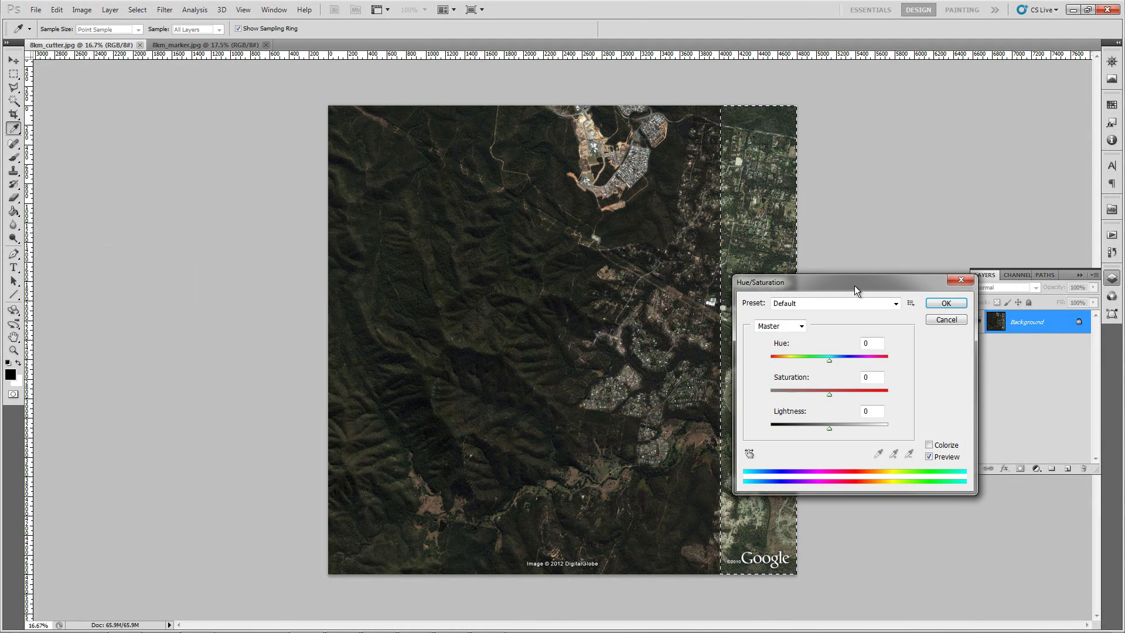
drag(854, 285, 243, 215)
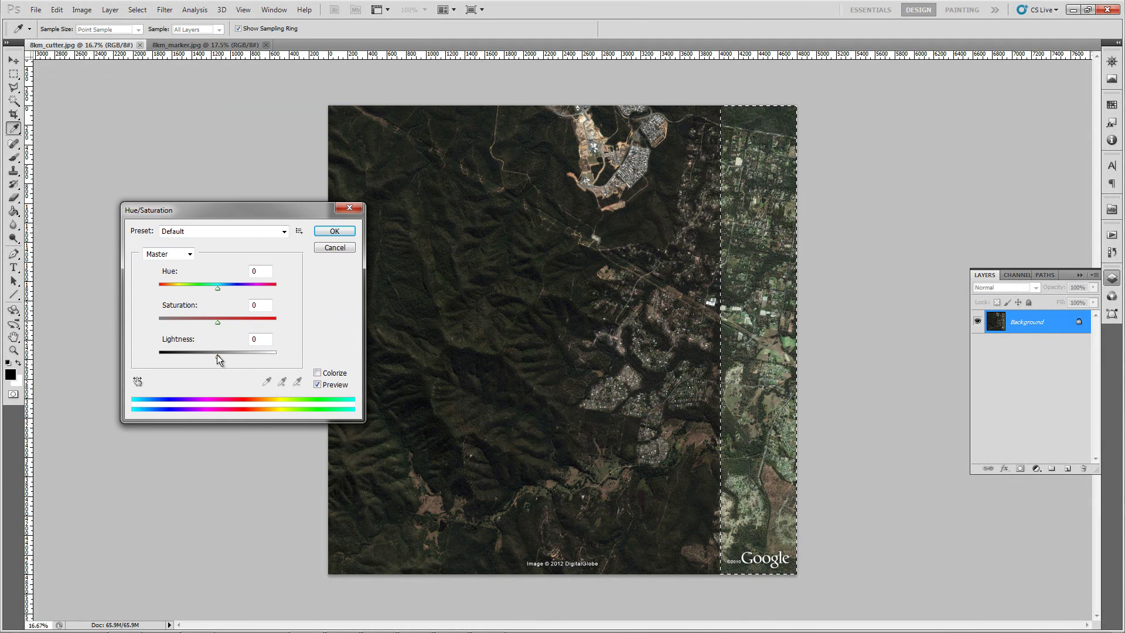
drag(217, 356, 198, 360)
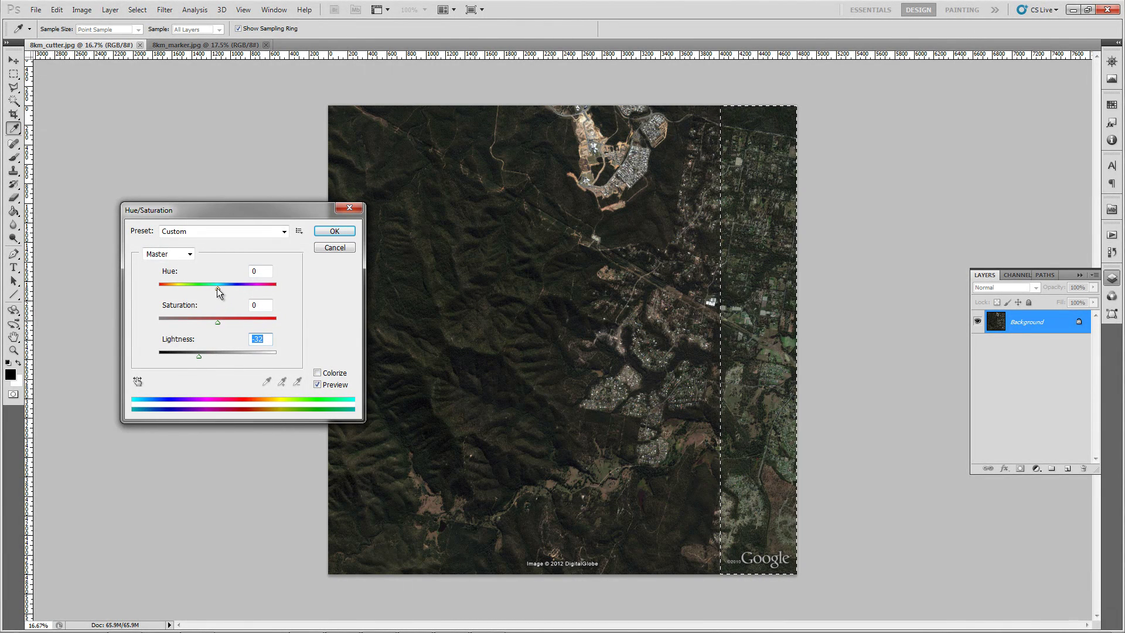
mouse_move(216, 287)
mouse_down()
mouse_move(227, 286)
mouse_move(204, 292)
mouse_up()
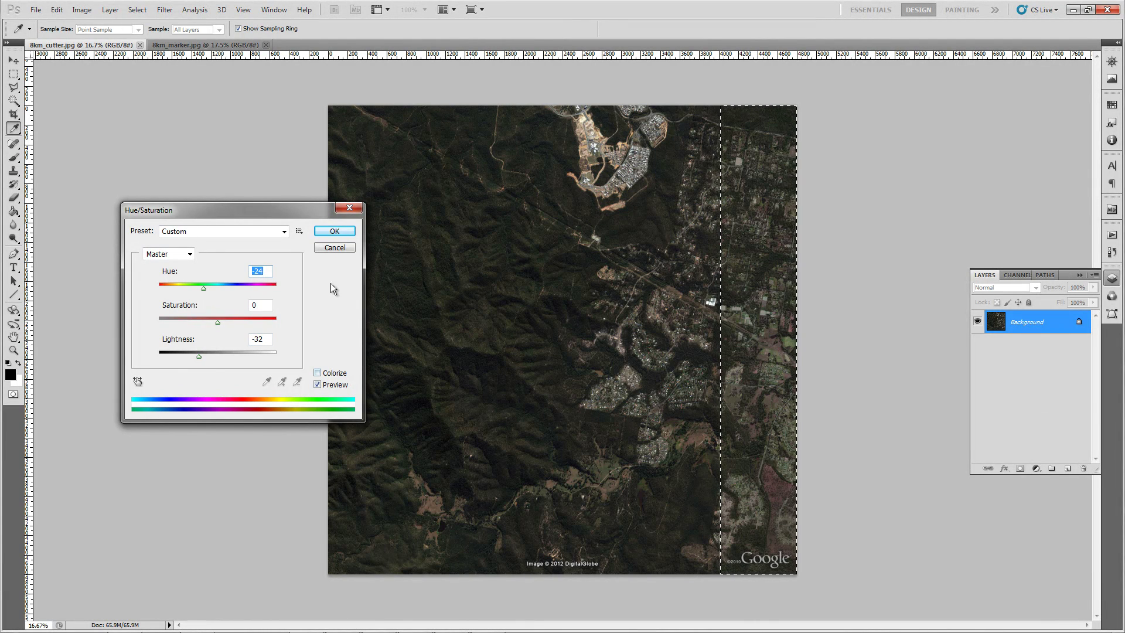
click(334, 232)
- Deselect, then paste all of 8km_marker.jpg into 8km_cutter.jpg as Layer 1
key(m)
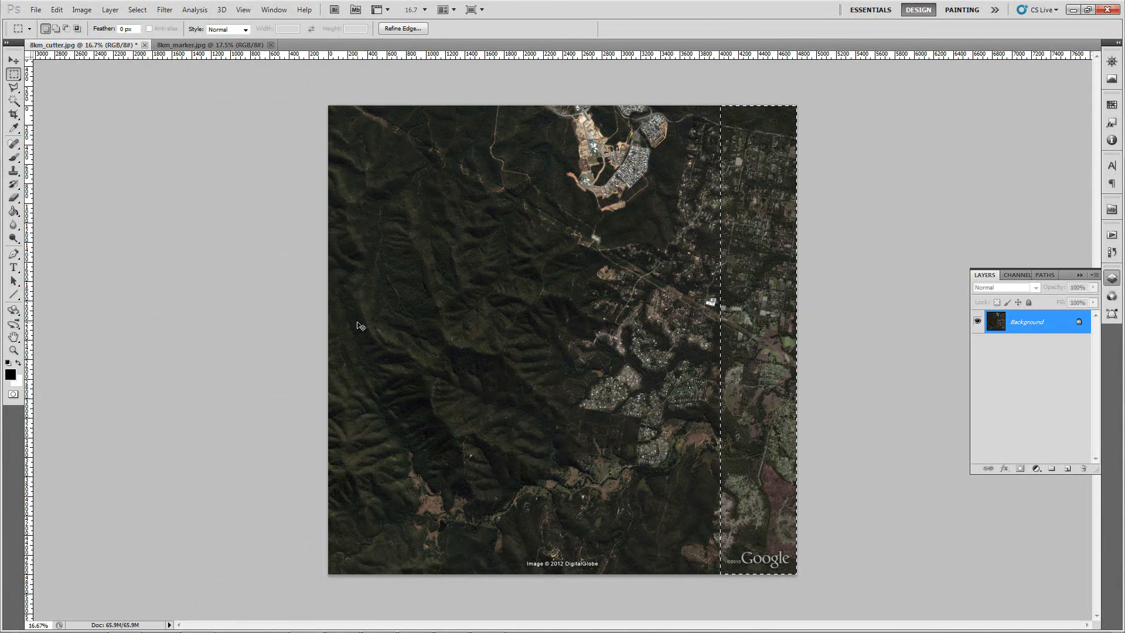
click(357, 322)
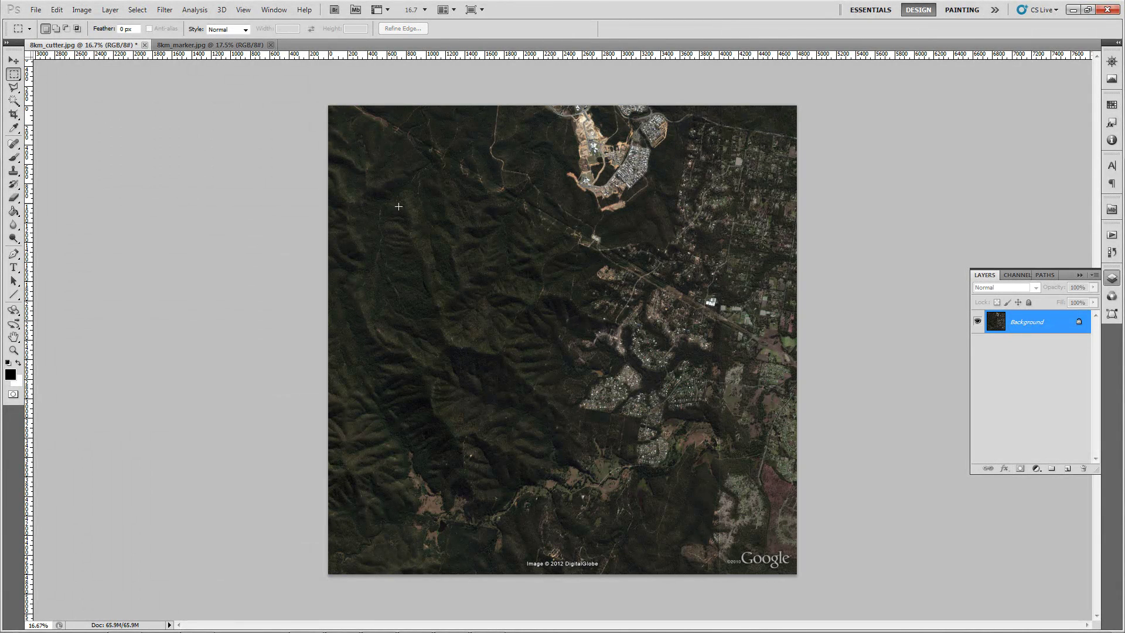
click(201, 47)
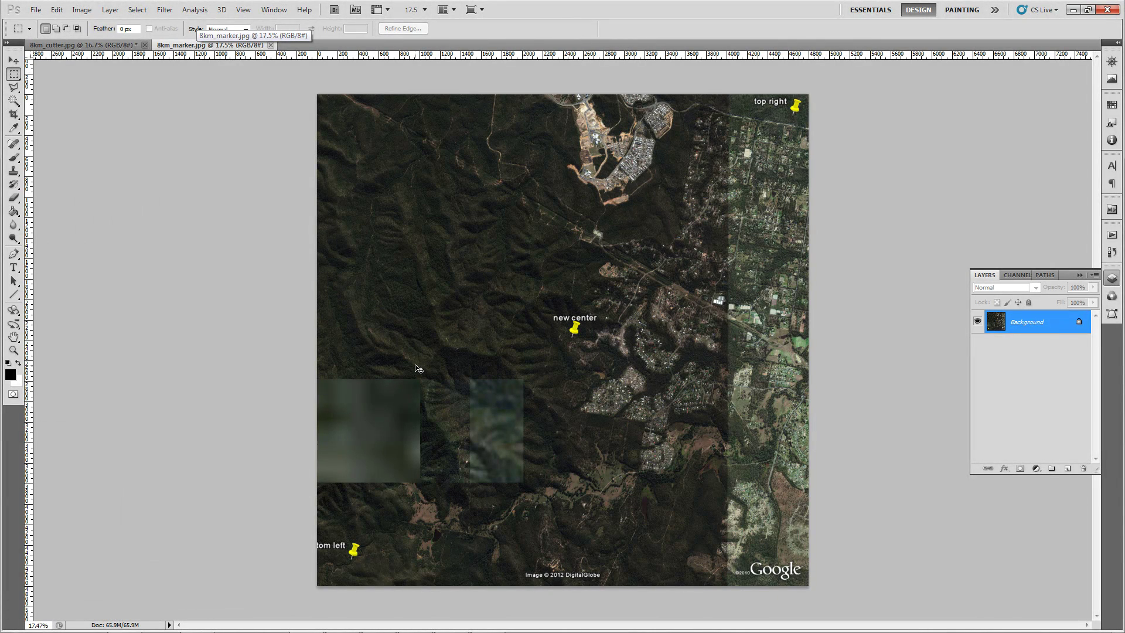
key(ctrl+a)
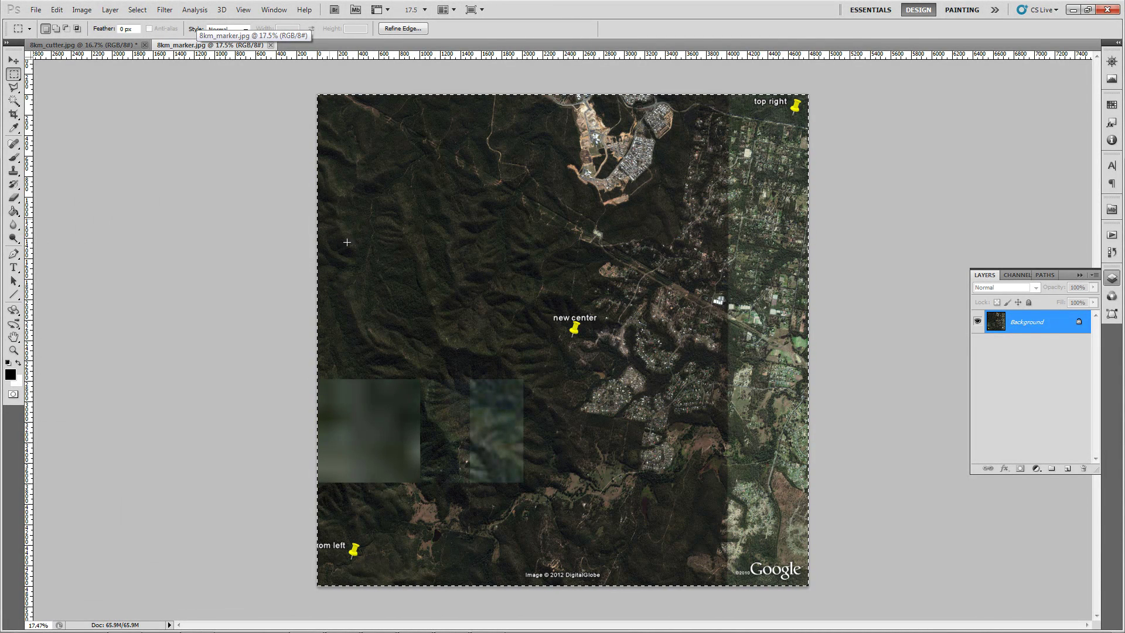
key(ctrl+Tab)
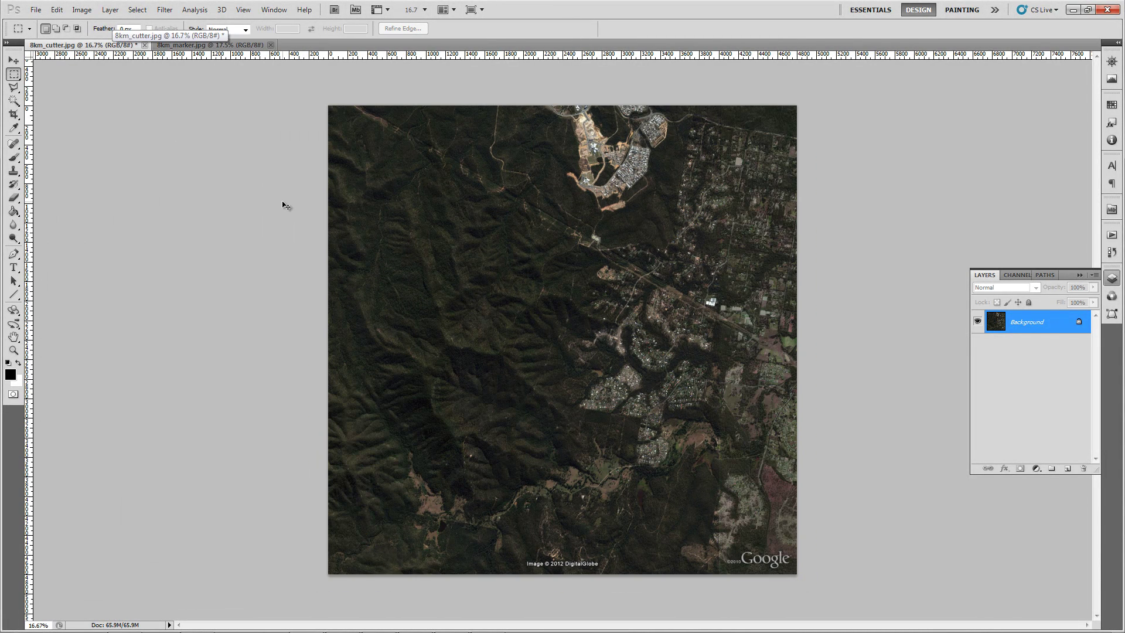
key(ctrl+v)
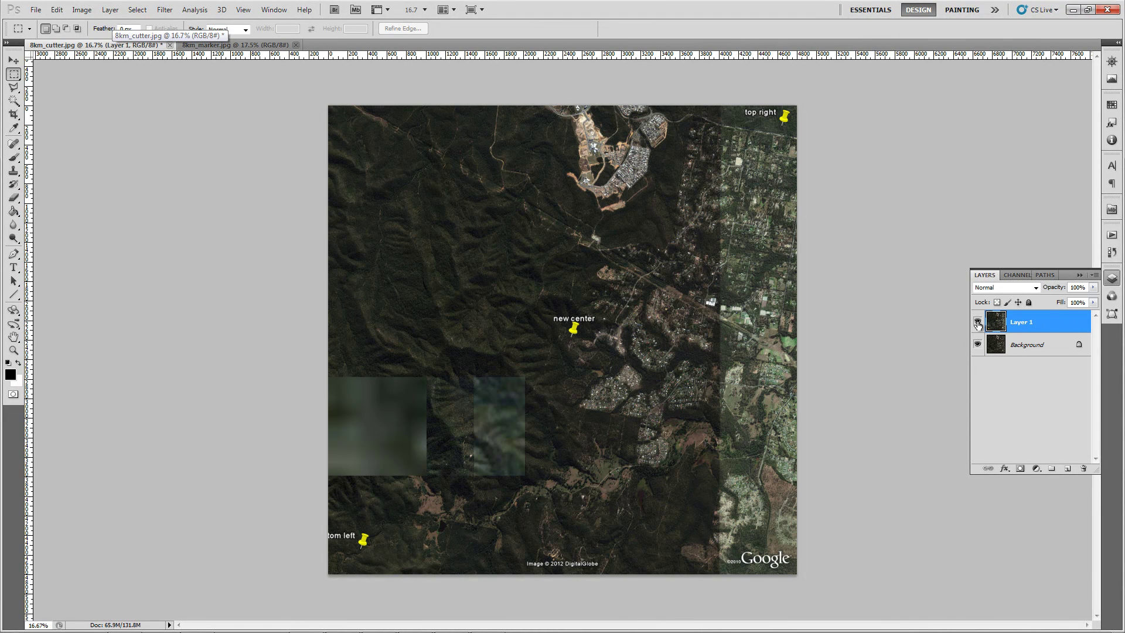
- Toggle Layer 1's visibility to compare, select Background, and leave Layer 1 visible
click(977, 322)
click(977, 322)
click(976, 322)
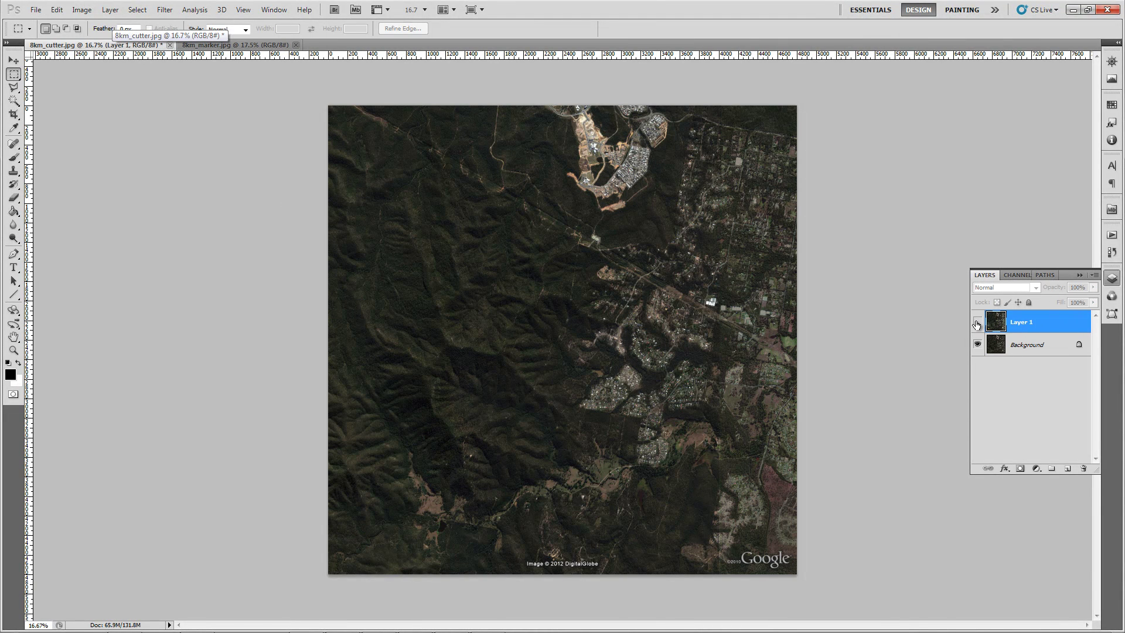
click(1029, 346)
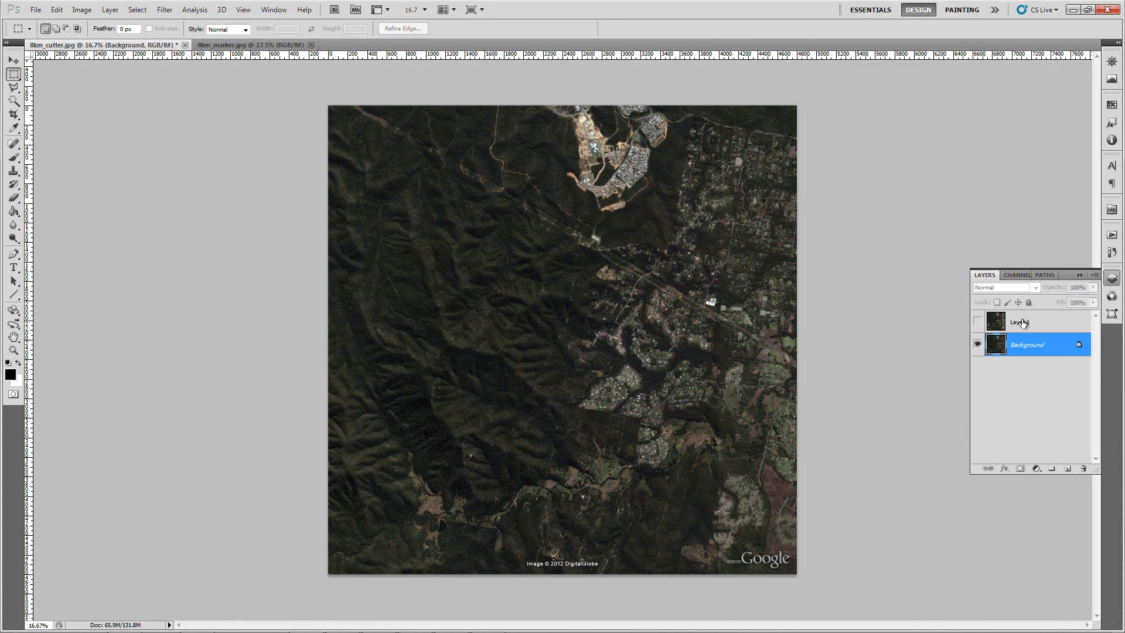
click(977, 322)
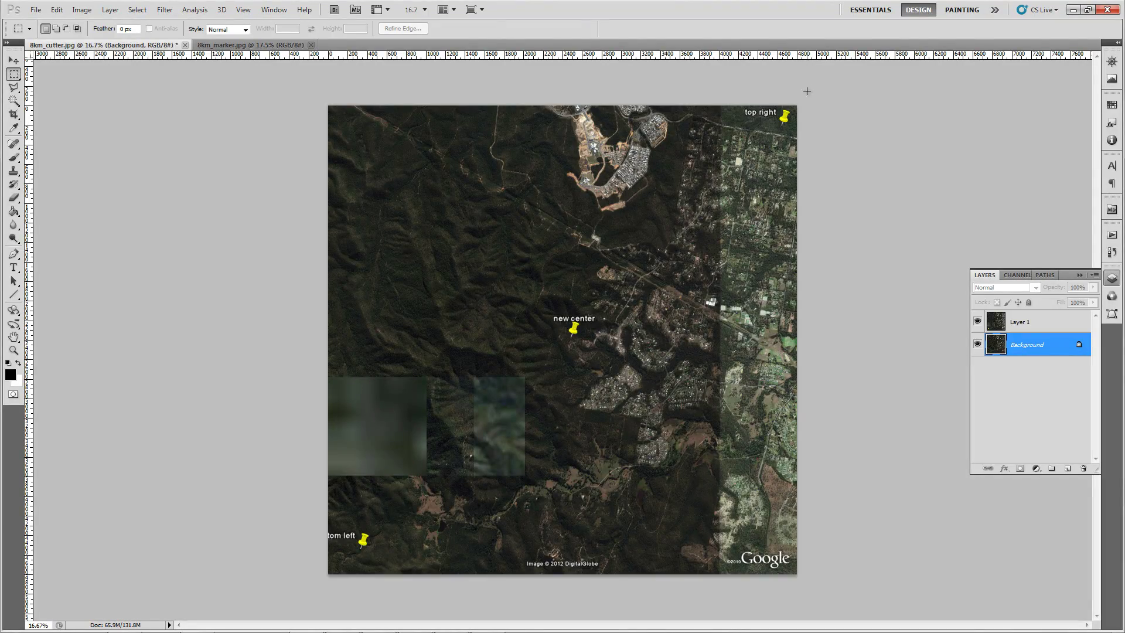
- Zoom in and marquee-select the square from the top-right pin to the bottom-left pin
alt+scroll(793, 103, up, 4)
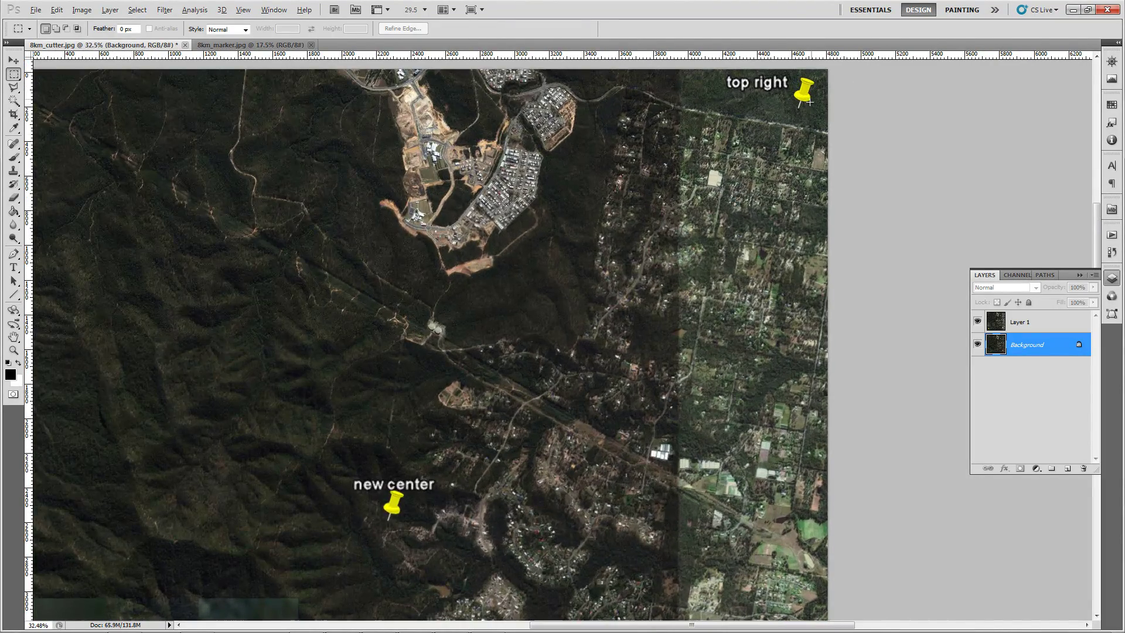
alt+scroll(804, 103, up, 1)
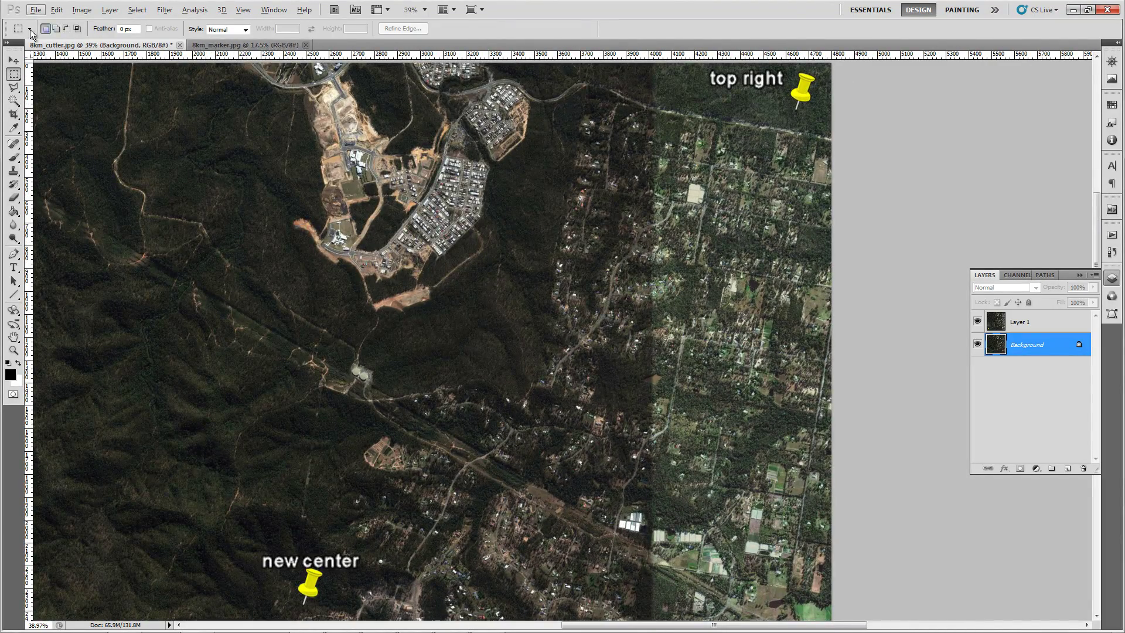
alt+scroll(784, 94, up, 2)
alt+scroll(783, 94, up, 3)
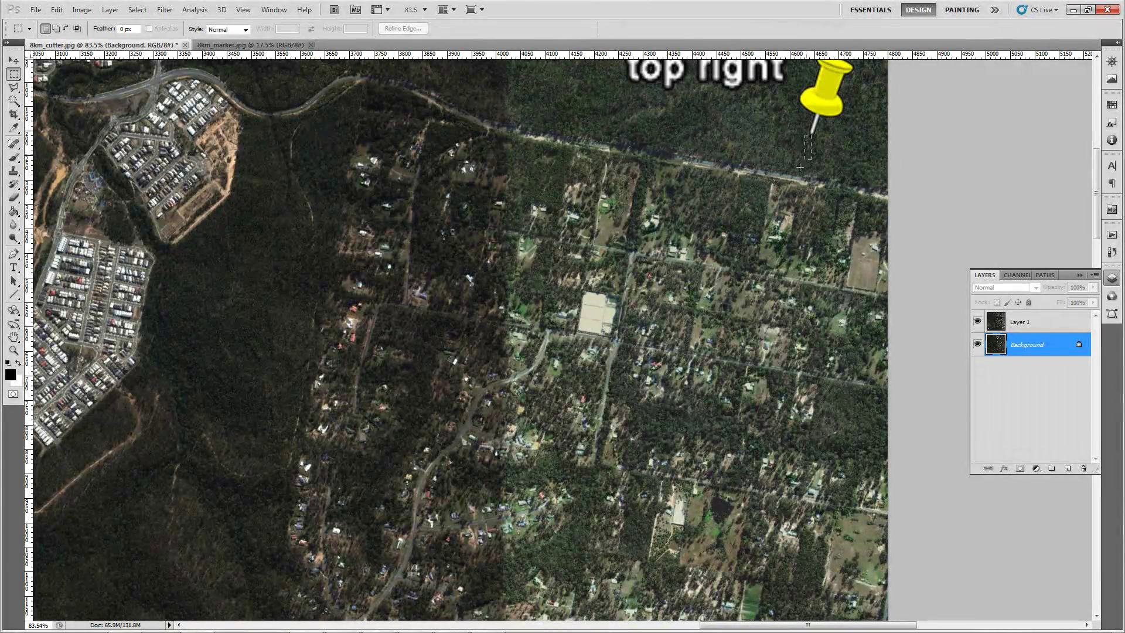
drag(652, 306, 12, 578)
mouse_move(197, 590)
mouse_down()
mouse_move(188, 626)
mouse_move(179, 602)
mouse_up()
drag(179, 554, 181, 551)
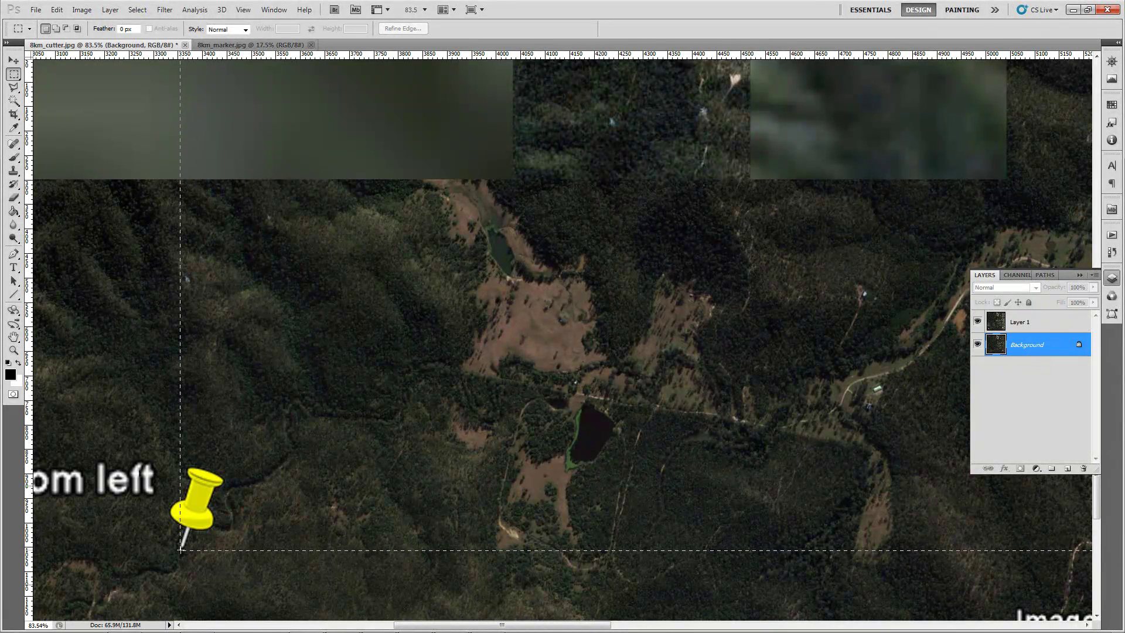
drag(182, 550, 181, 550)
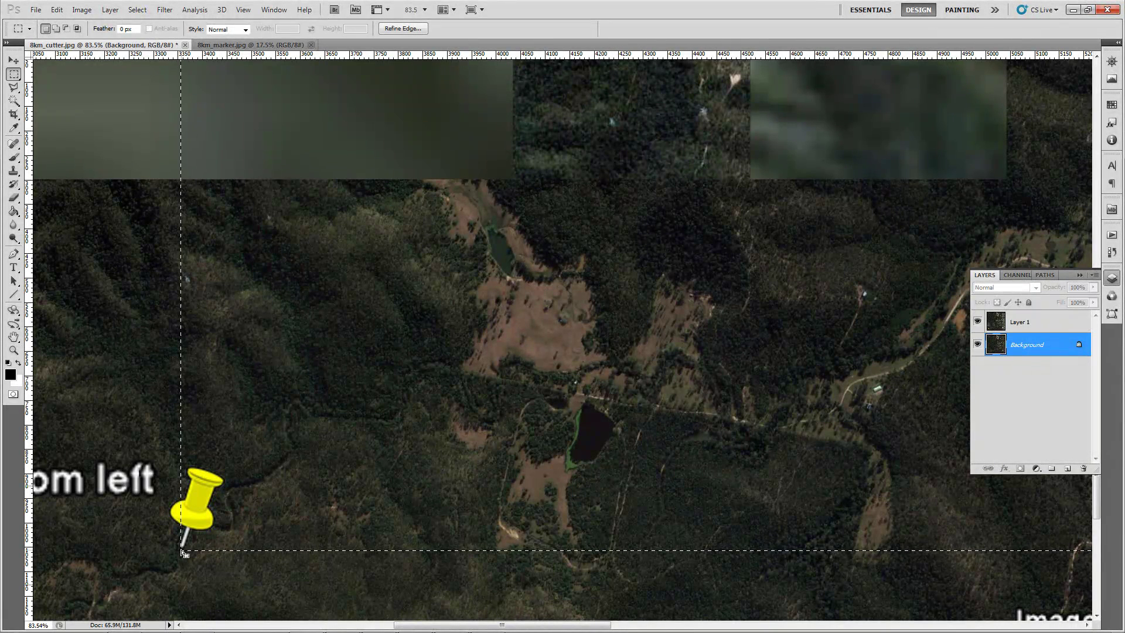
- Hide Layer 1's marker pins and bring the whole image back into view
click(977, 323)
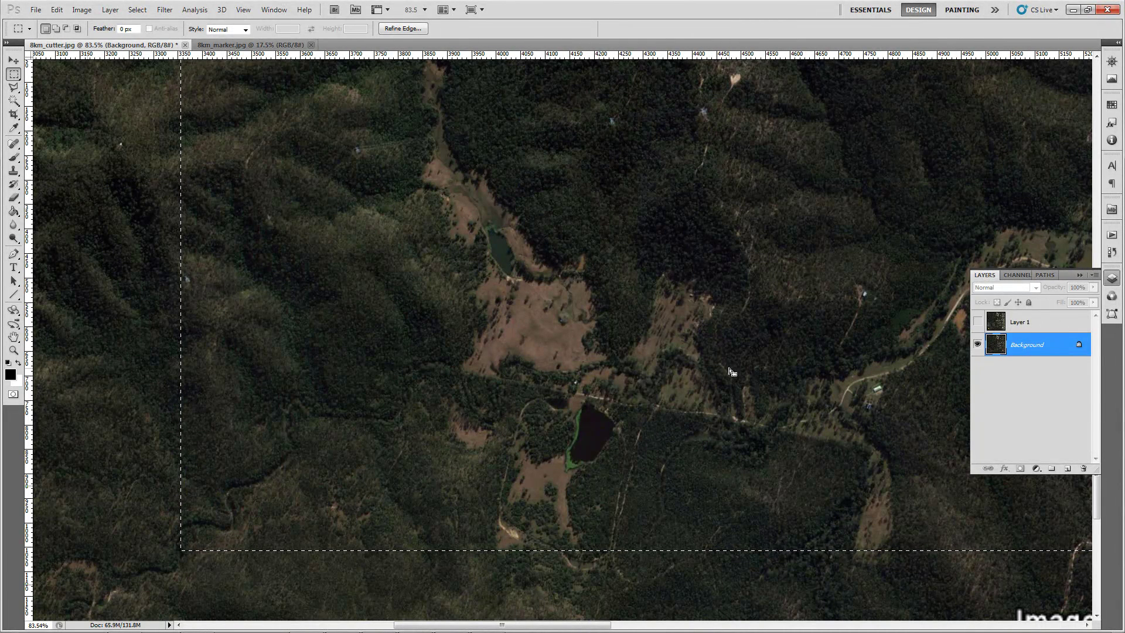
alt+scroll(344, 169, down, 5)
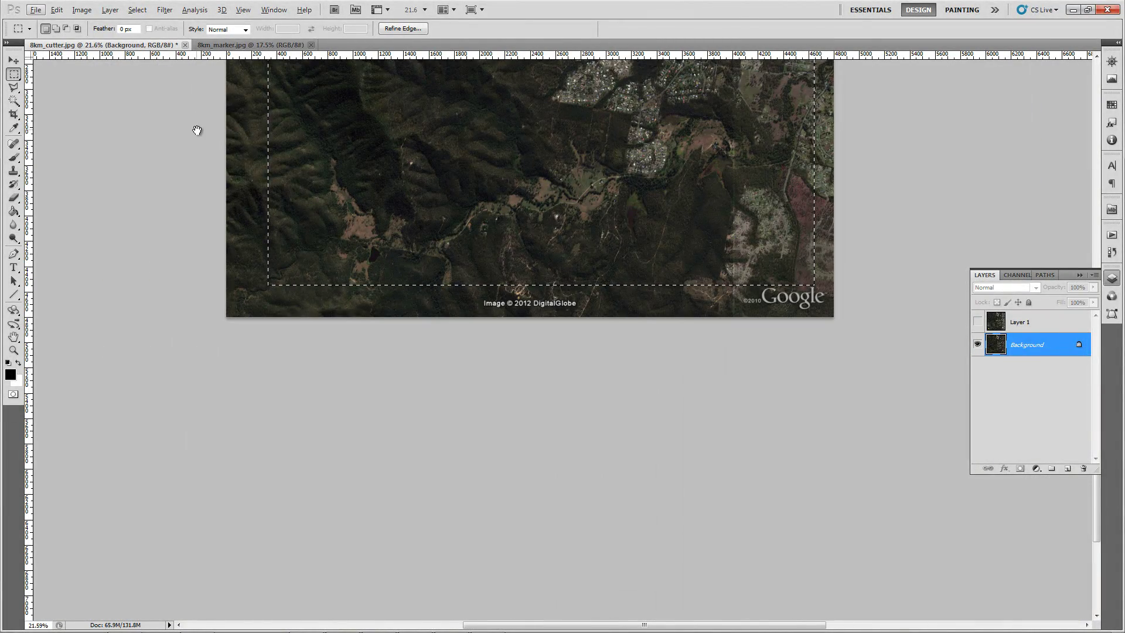
drag(195, 125, 241, 396)
- Fit the image on screen and copy the selected square of satellite imagery
key(ctrl+shift+d)
key(ctrl+0)
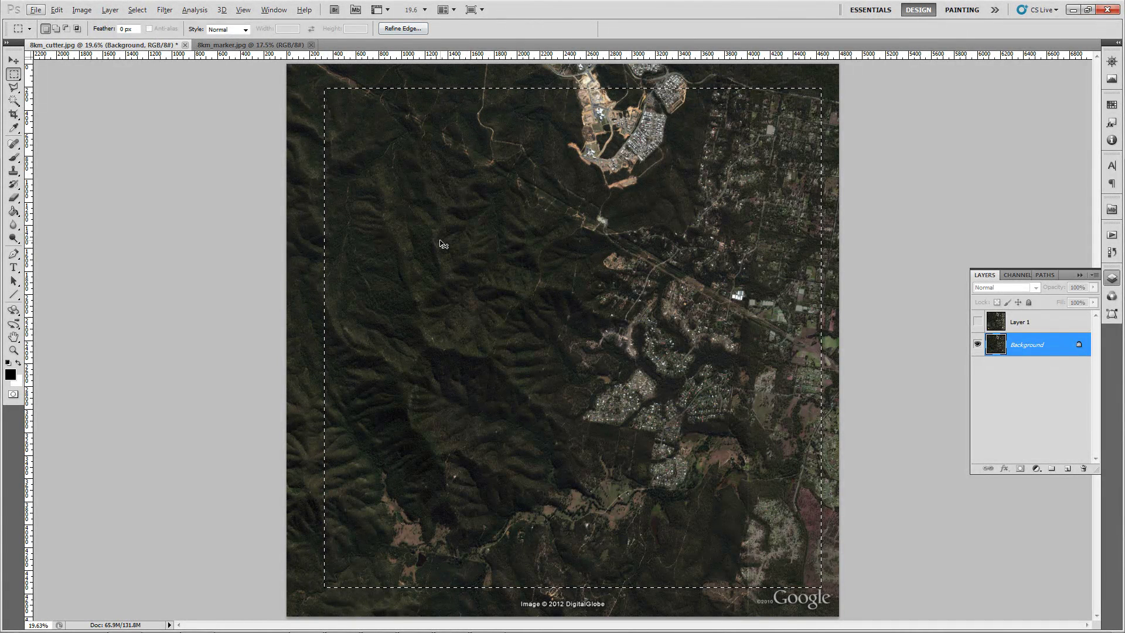
click(57, 9)
click(73, 89)
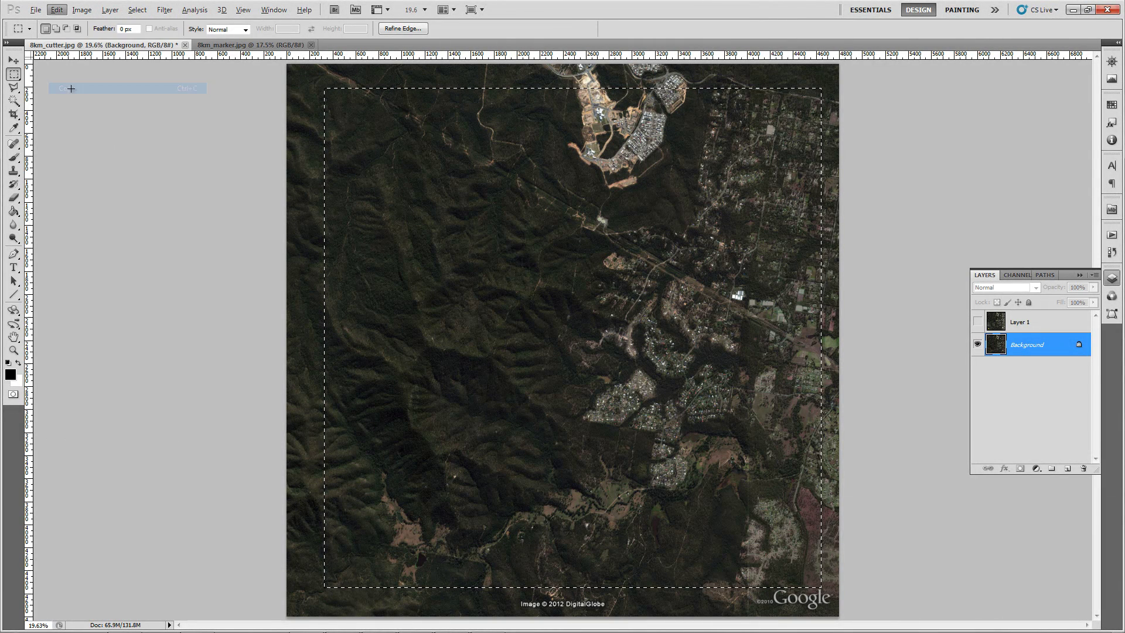
- Paste the imagery into a new clipboard-sized 4314 × 4339 Untitled-1 document
click(36, 10)
click(47, 25)
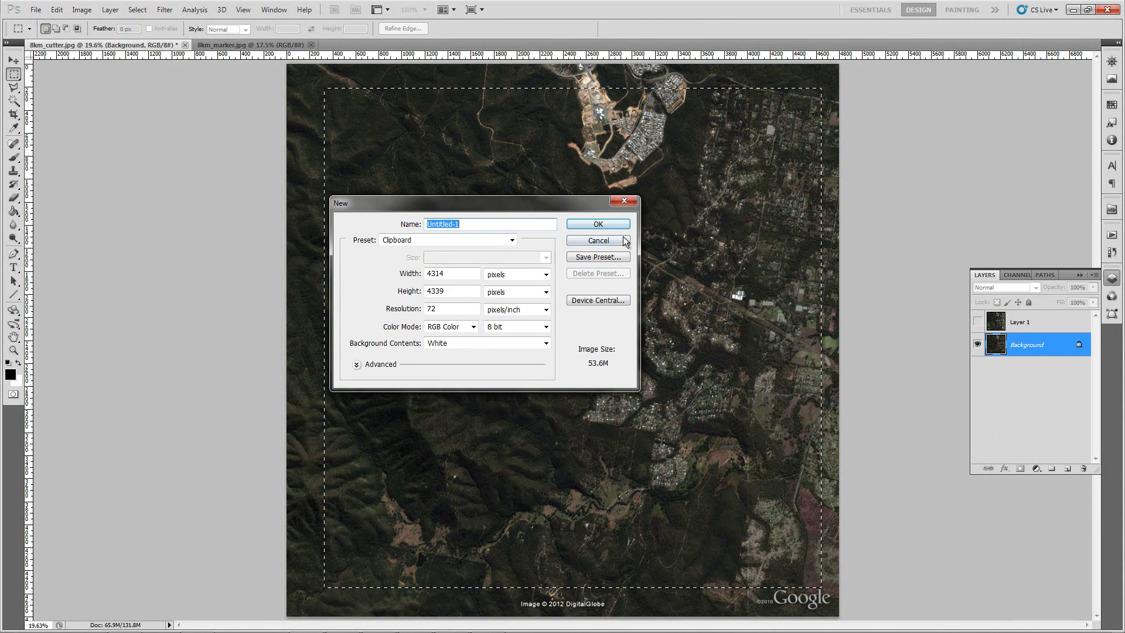
click(606, 224)
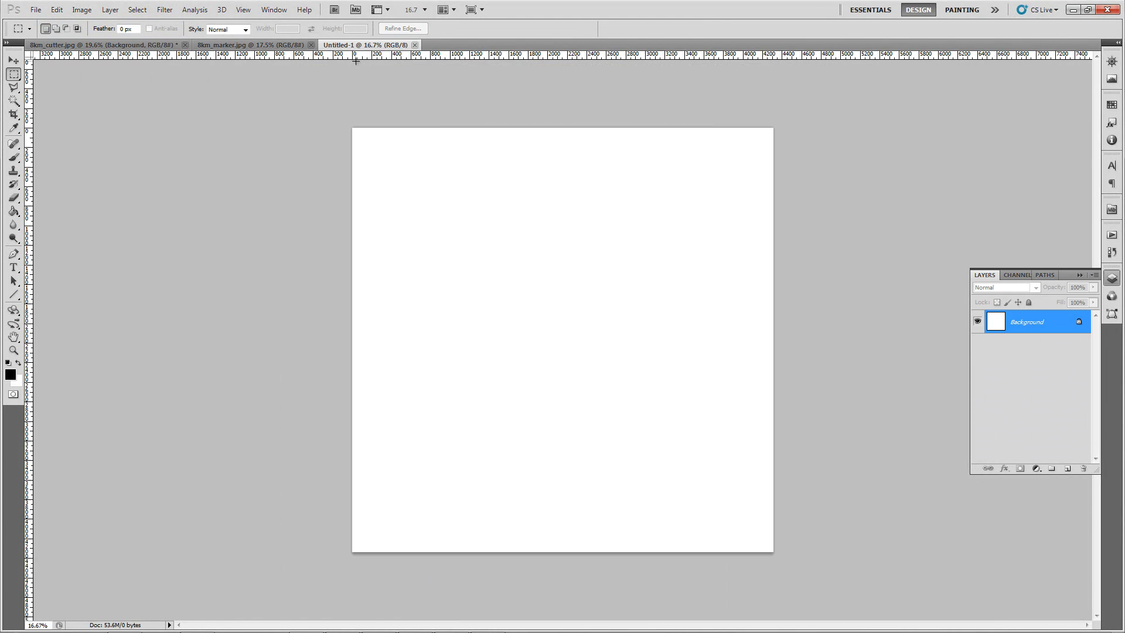
key(ctrl+v)
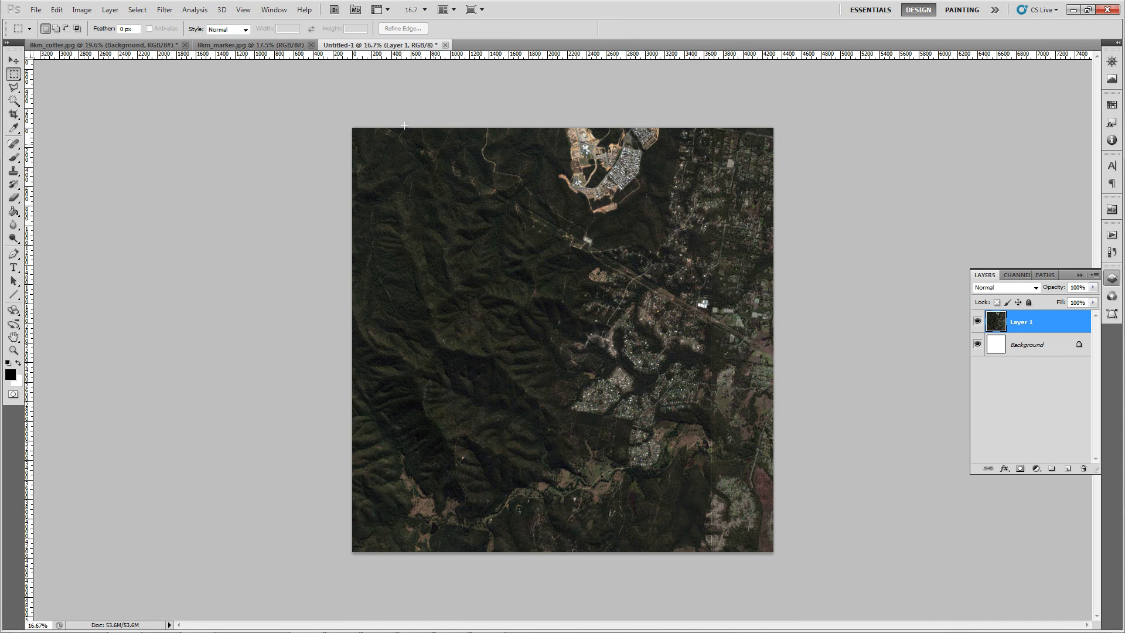
- Set Image Size to width 4096 and height 4096 with Constrain Proportions turned off
click(82, 10)
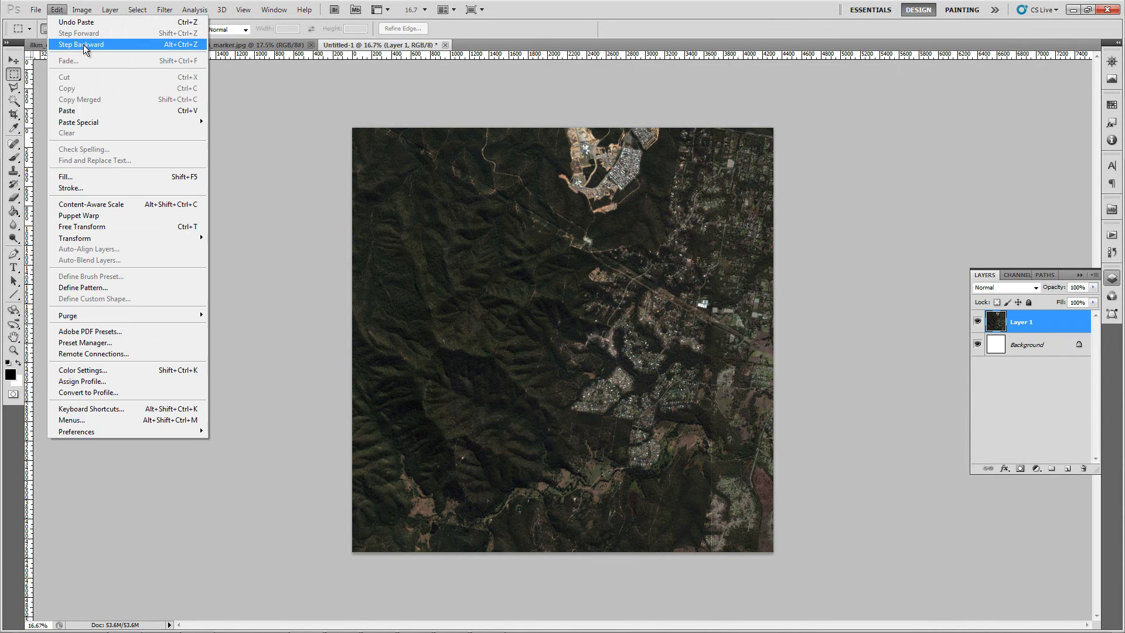
click(98, 94)
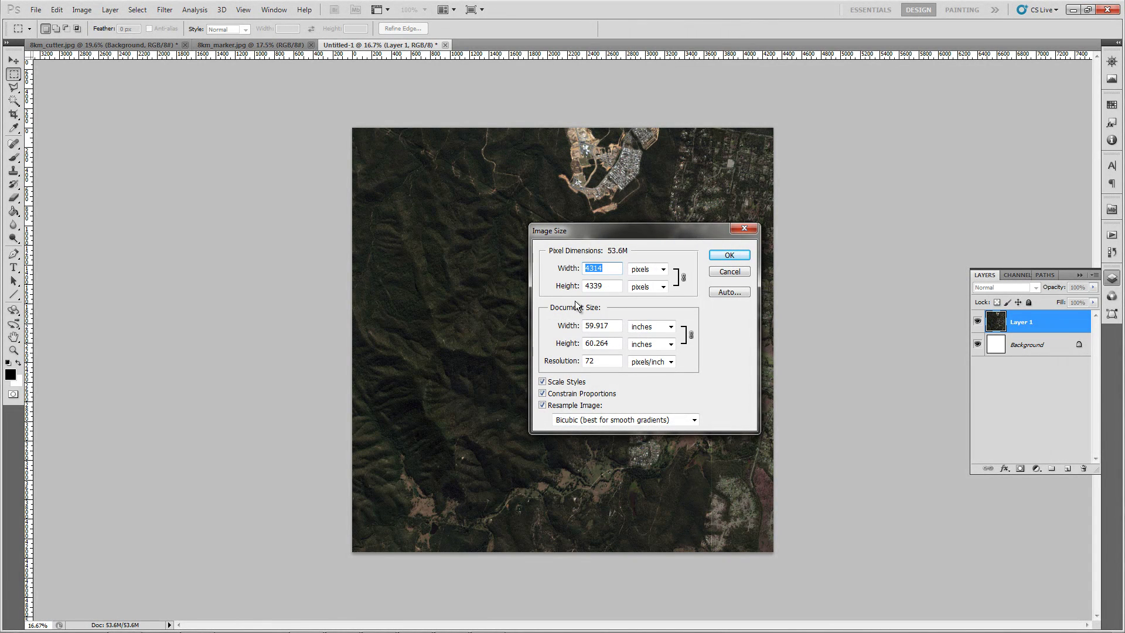
text(4096)
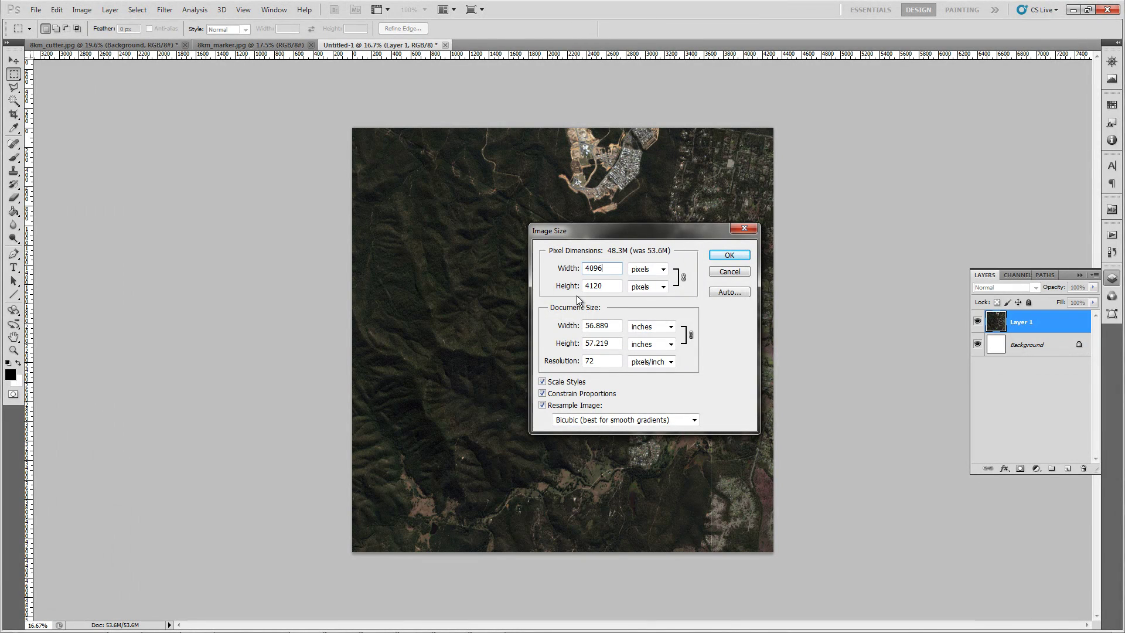
click(542, 393)
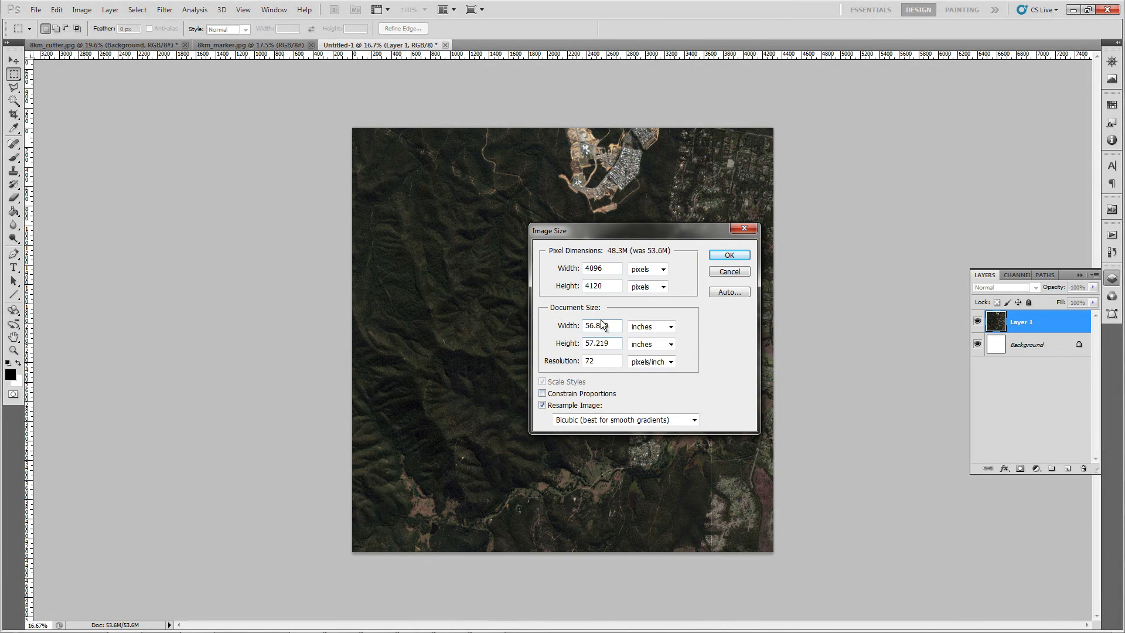
double_click(606, 285)
text(4096)
click(716, 255)
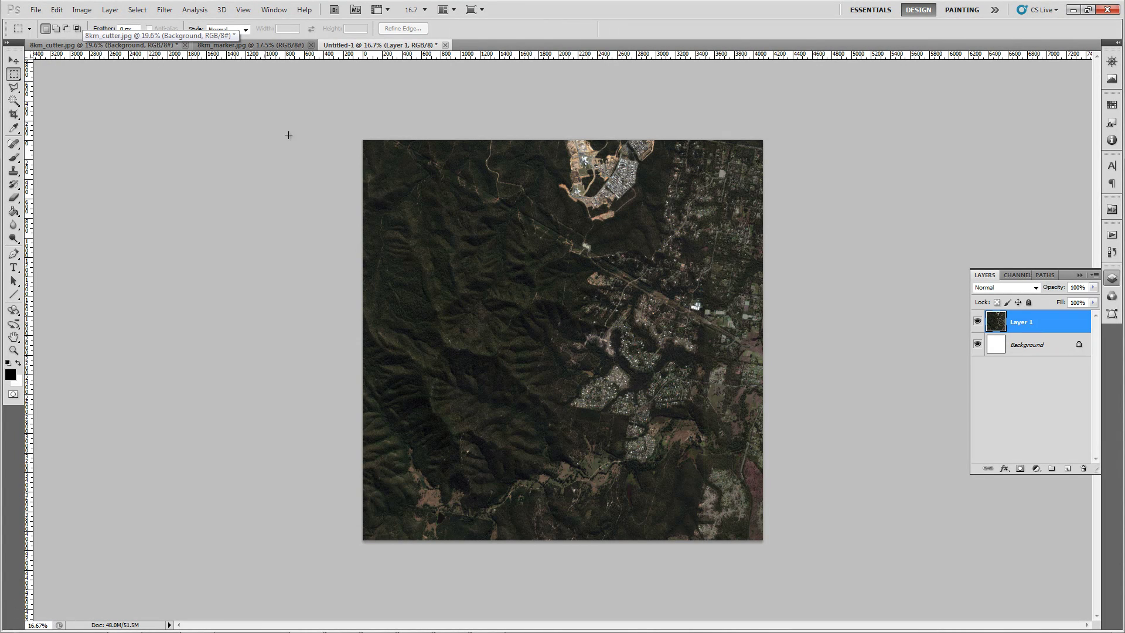
- Save the image as BMP named 8km_sat_image in the WAPtutorial folder
click(36, 10)
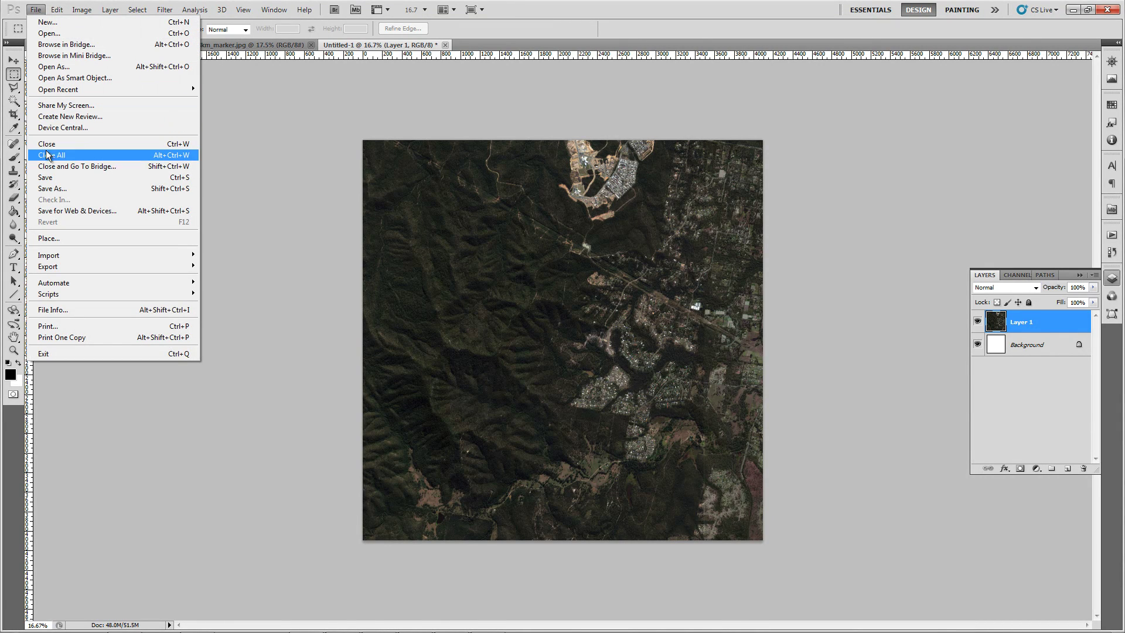
click(52, 186)
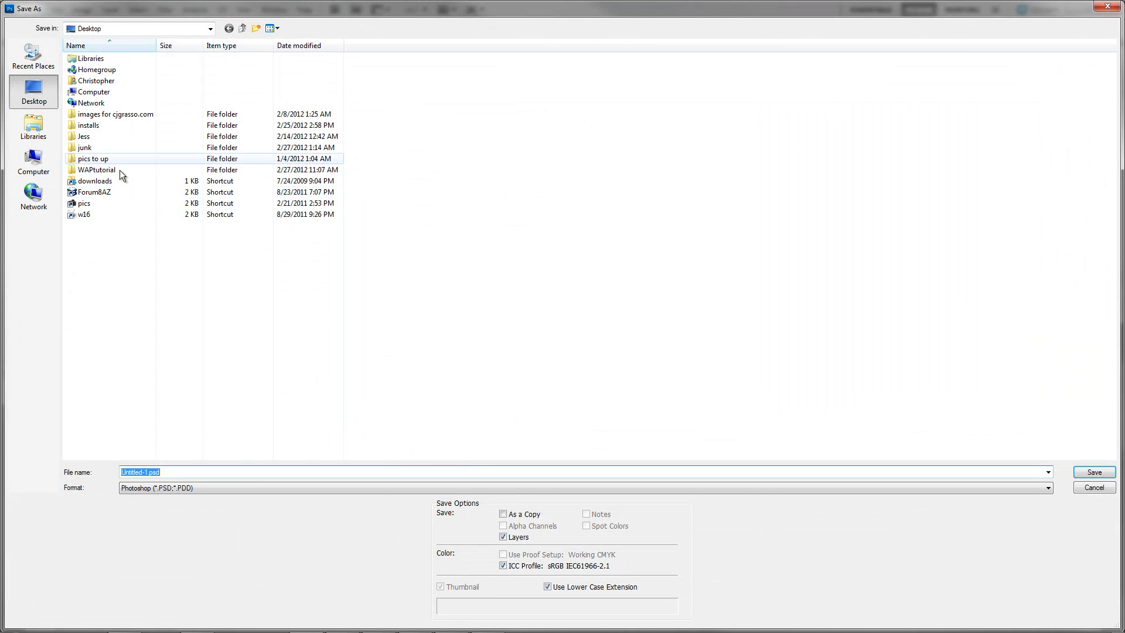
double_click(119, 170)
click(182, 488)
click(164, 348)
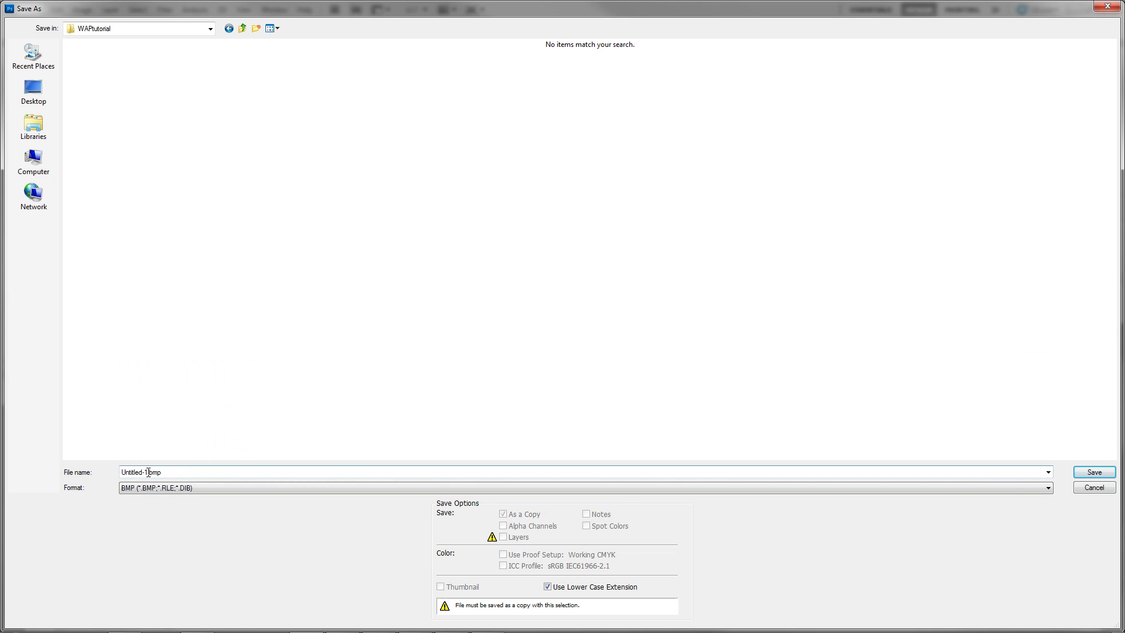
drag(148, 472, 115, 469)
text(8km_sat_image)
click(1085, 471)
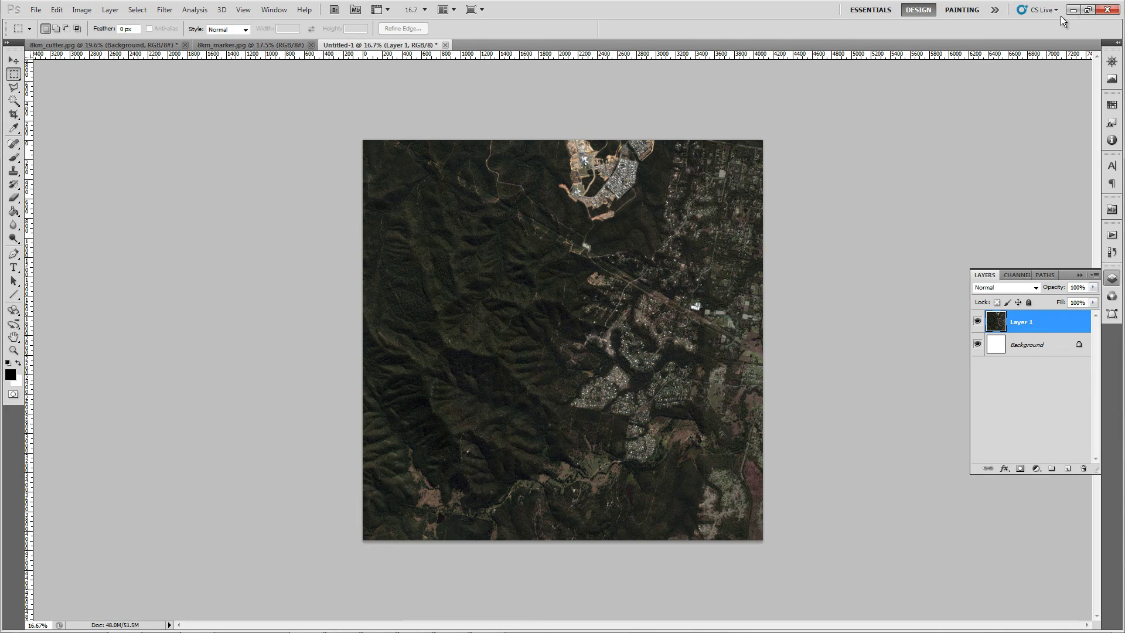
mouse_move(457, 630)
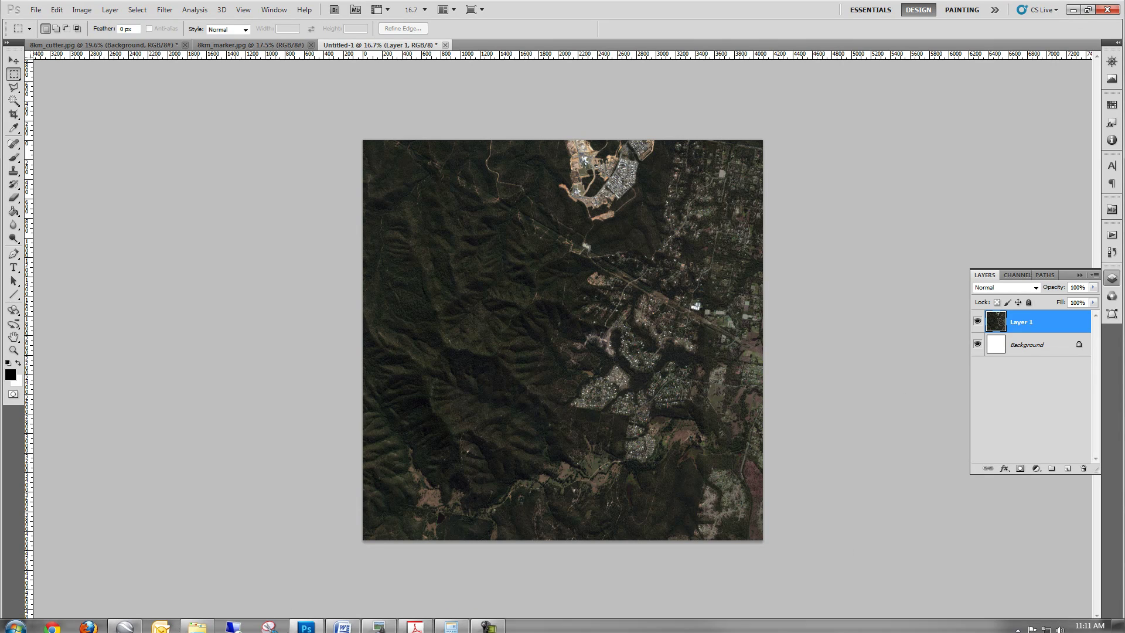
- Start UC-win/Road's street map dicing and browse to the desktop WAPtutorial folder
click(380, 622)
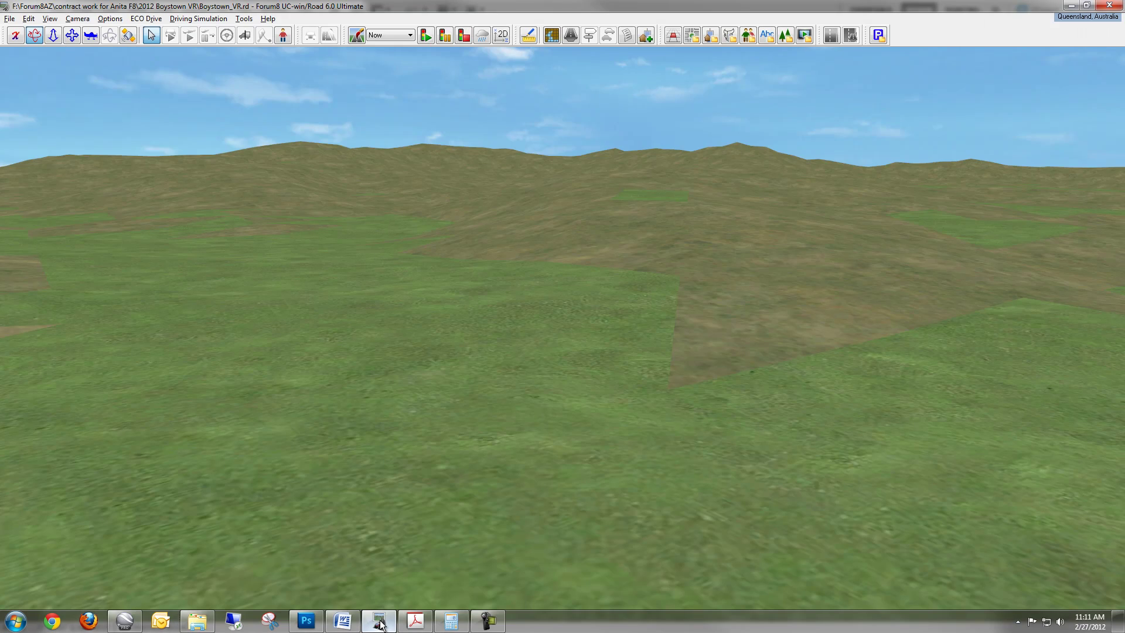
click(245, 20)
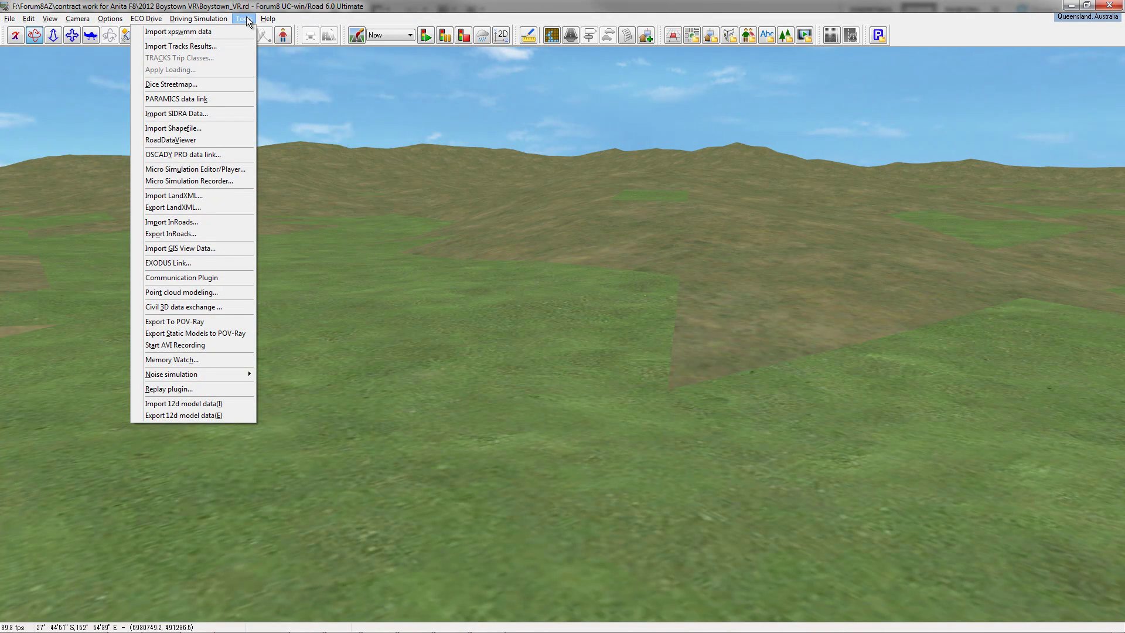
click(192, 85)
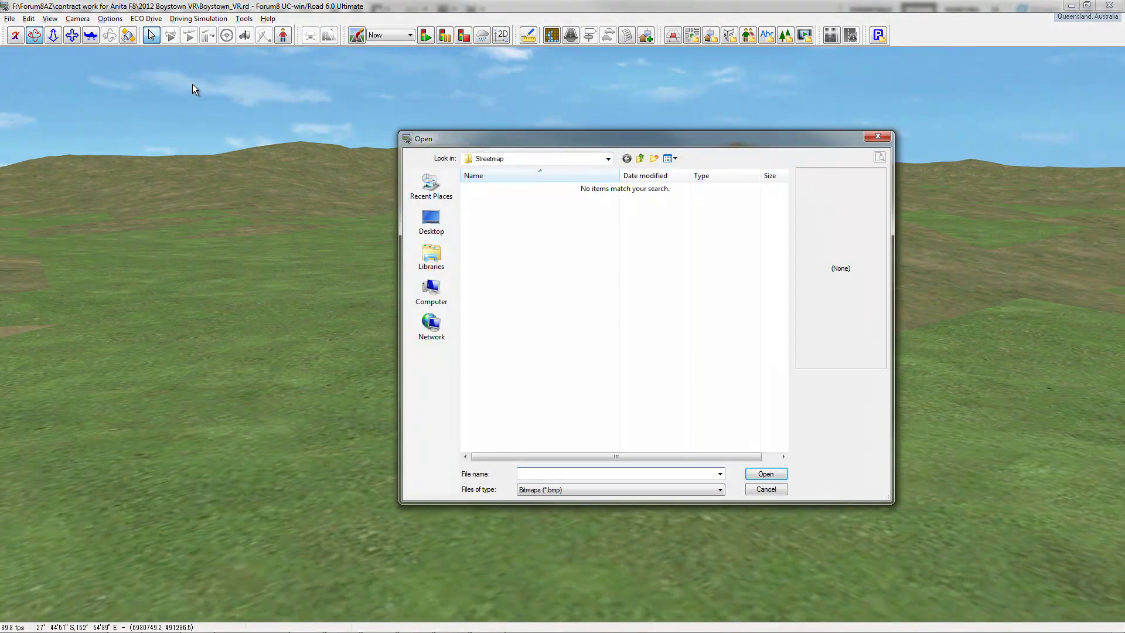
click(439, 232)
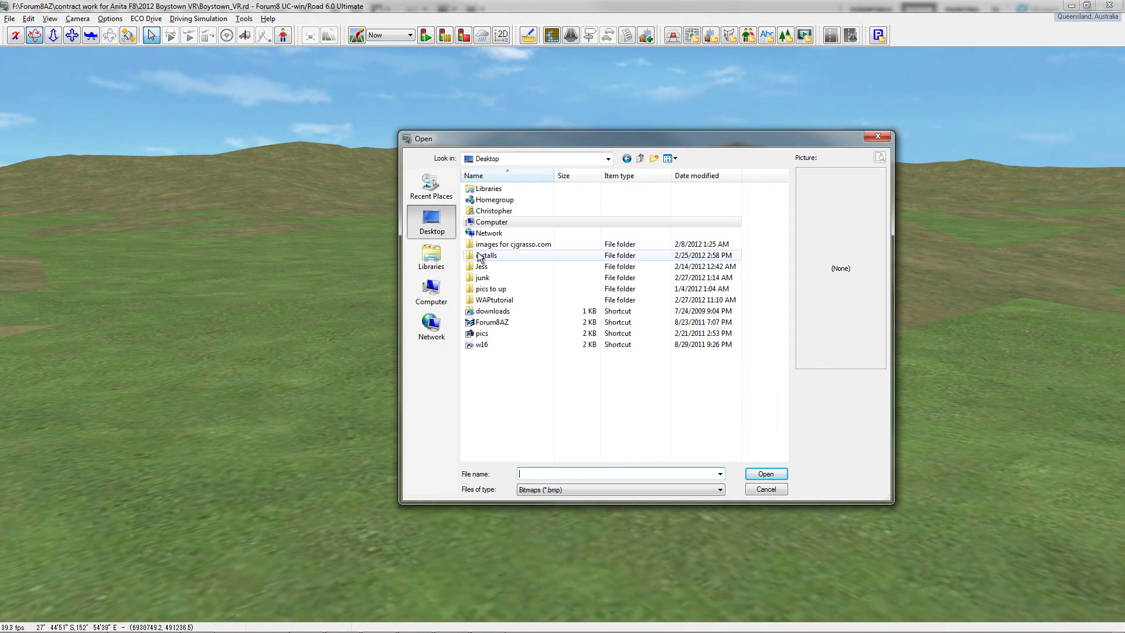
double_click(494, 299)
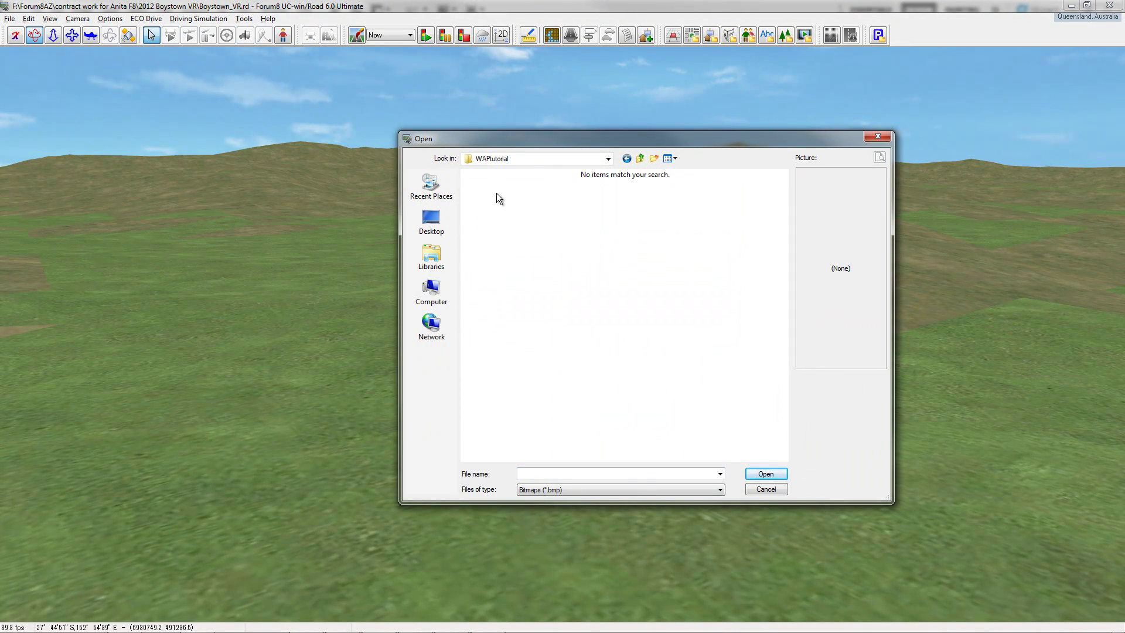
- Confirm Photoshop's 24 Bit BMP options, then select 8km_sat_image.bmp in UC-win/Road
mouse_move(497, 630)
click(305, 622)
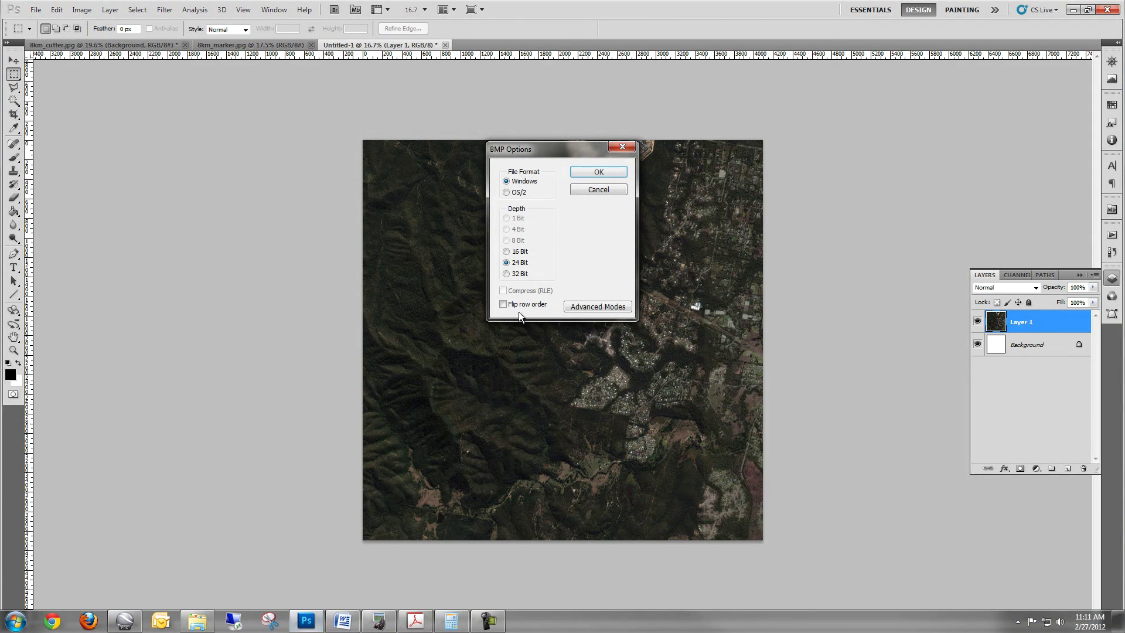
drag(557, 160, 552, 200)
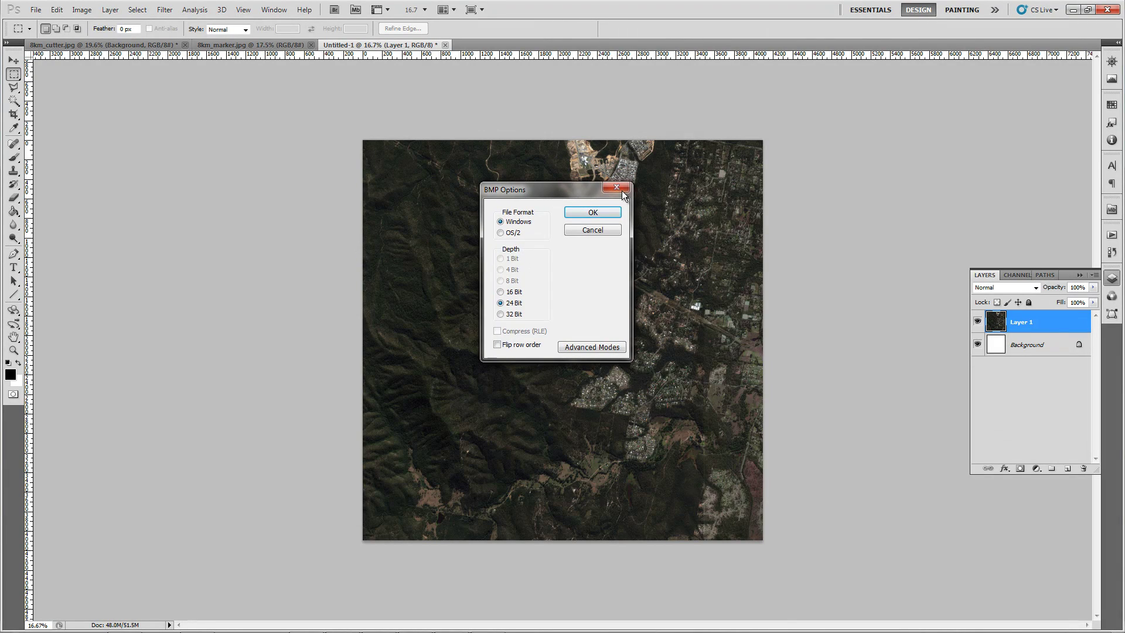
click(592, 212)
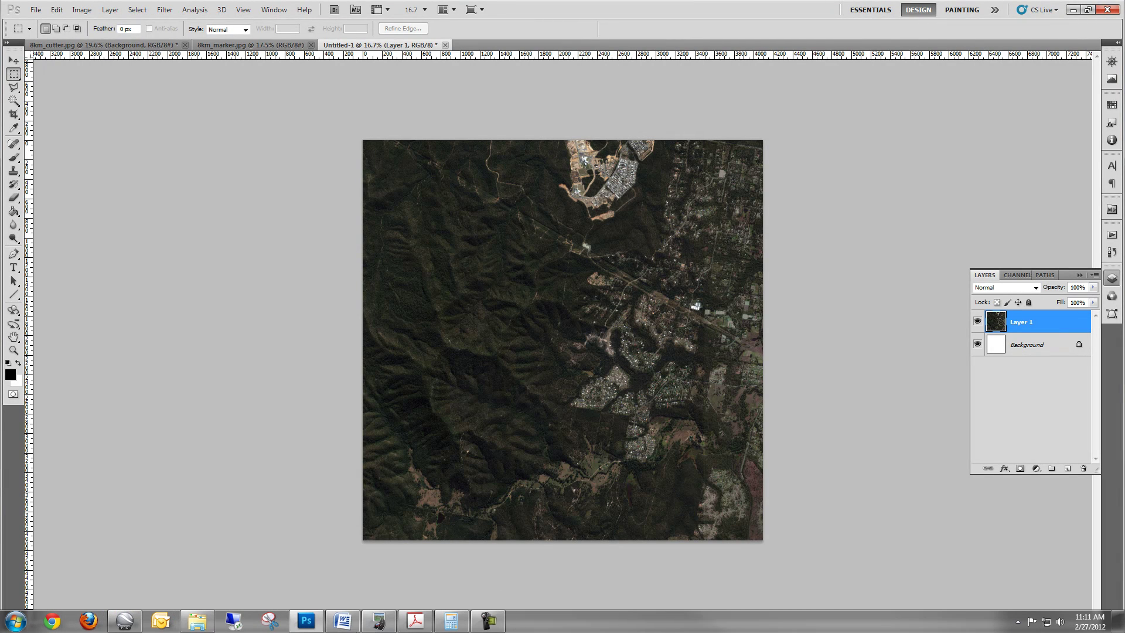
click(374, 624)
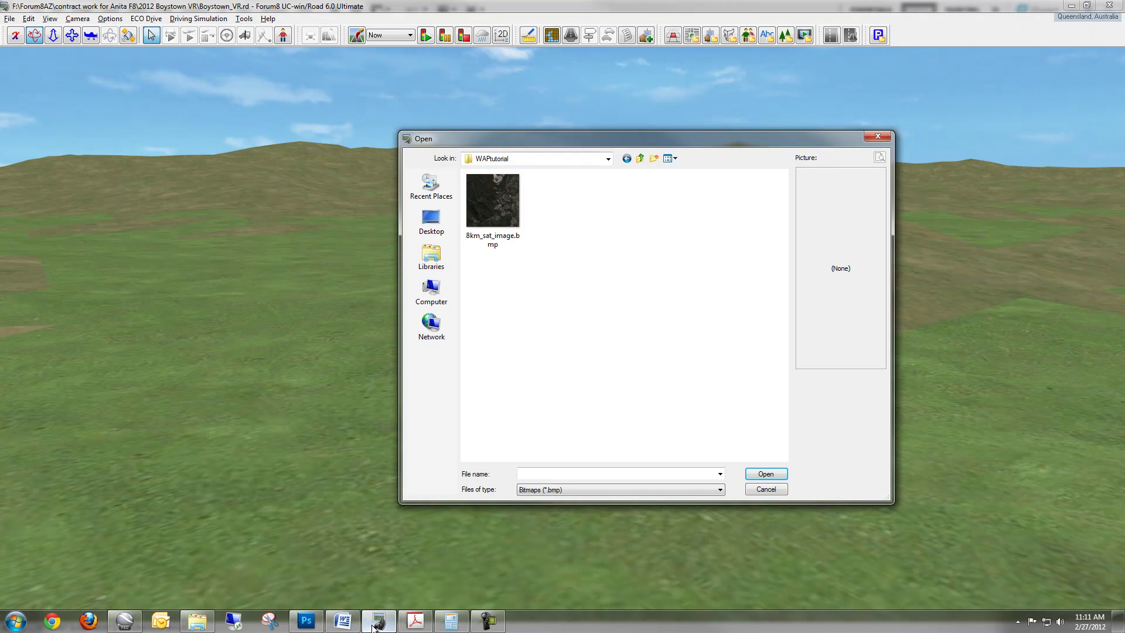
click(498, 202)
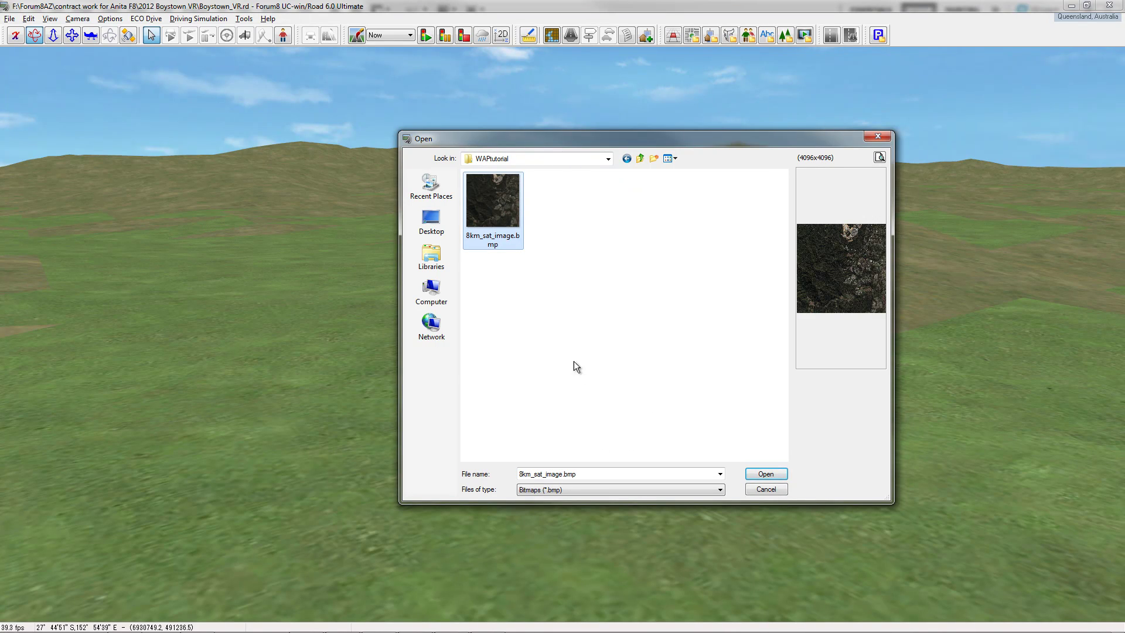
- Open 8km_sat_image.bmp in Streetmap Dicer, export 2 × 2 JPG tiles, and close it
click(766, 473)
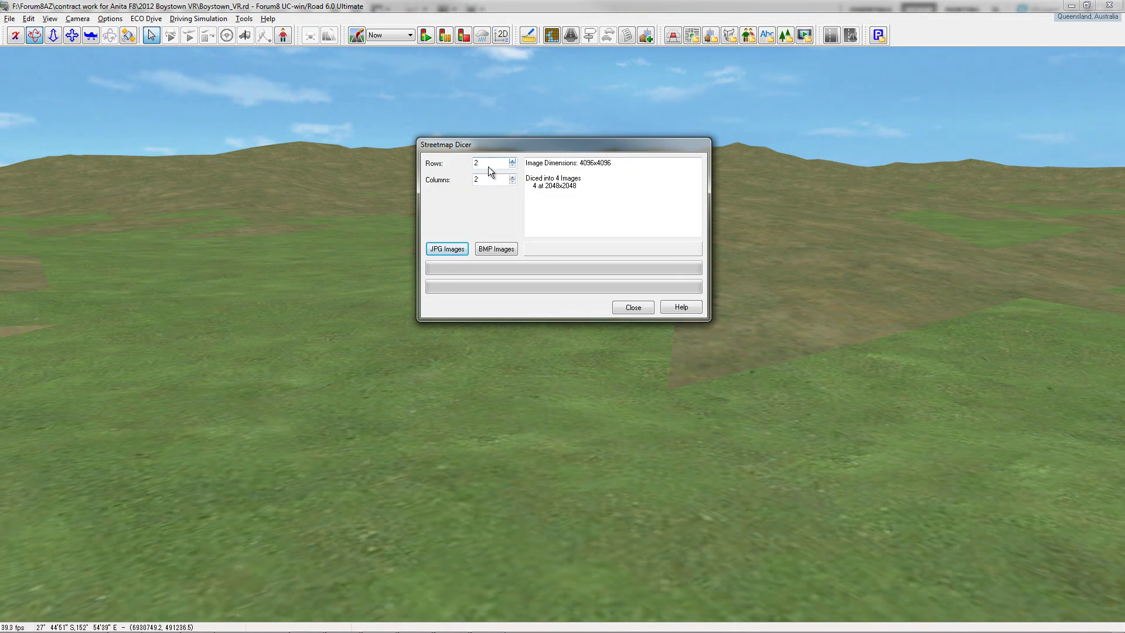
click(460, 249)
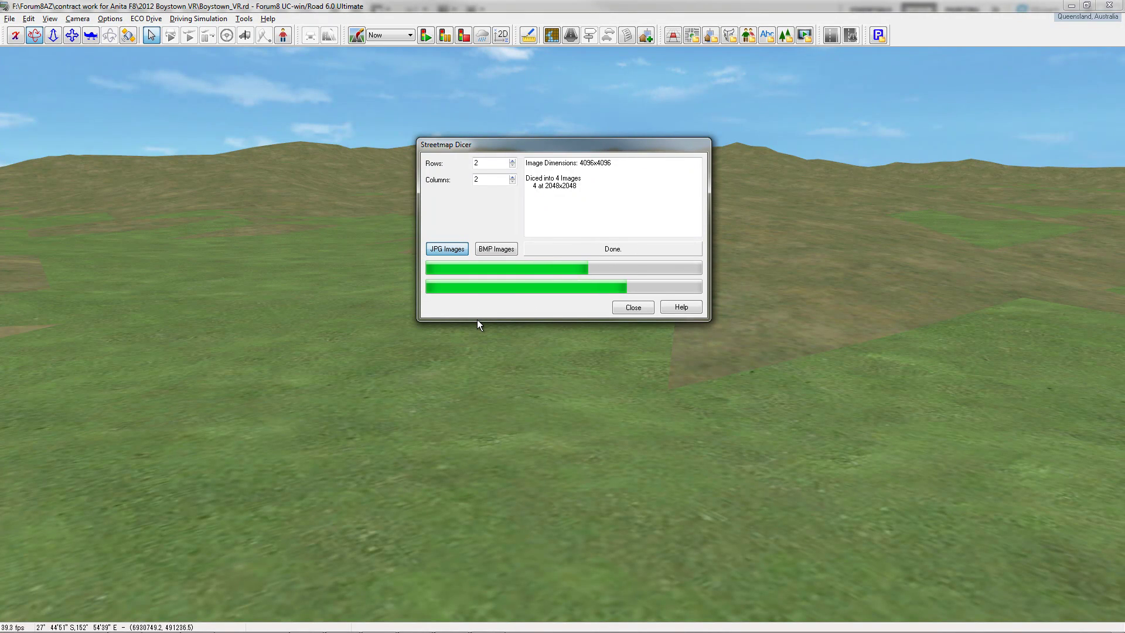
click(632, 308)
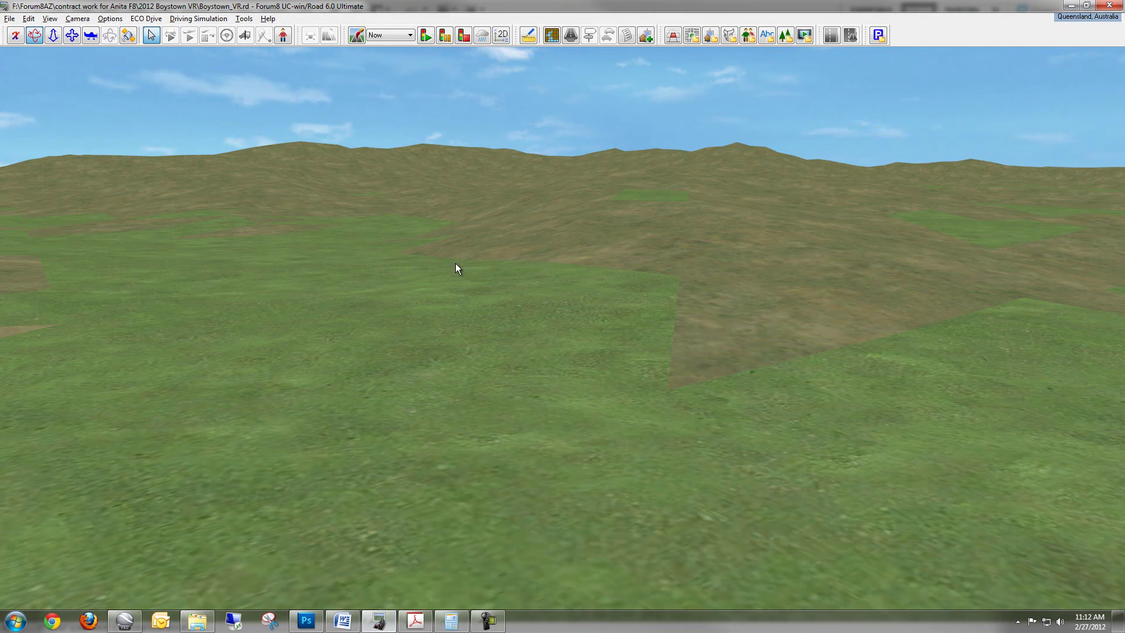
- Restore UC-win/Road to a window and snap Google Earth Pro to the right half
mouse_move(273, 628)
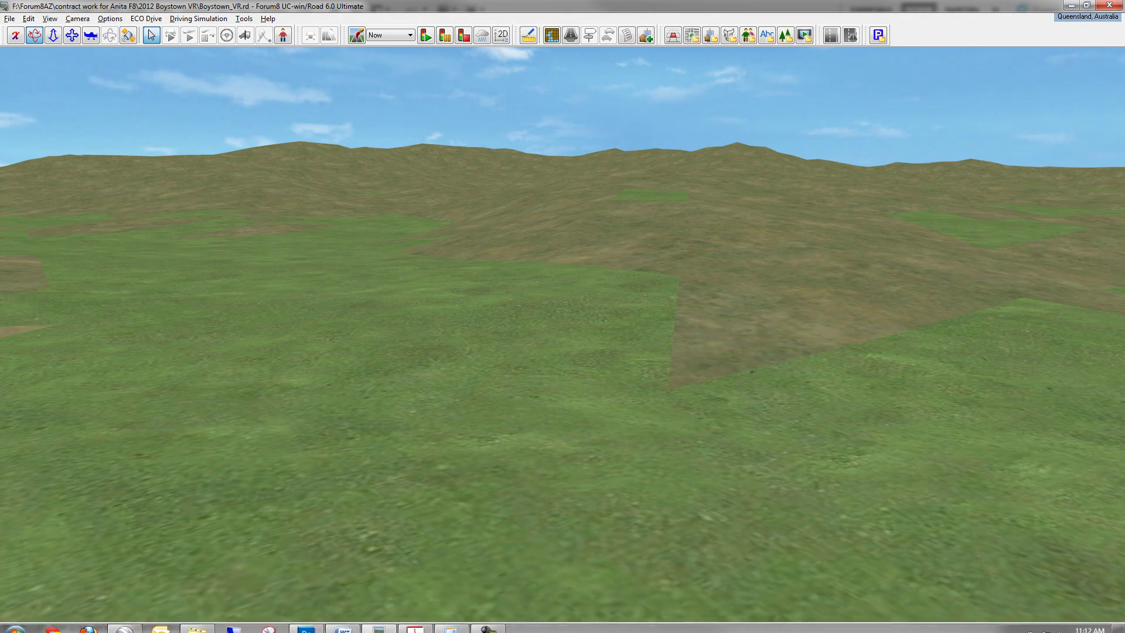
double_click(426, 6)
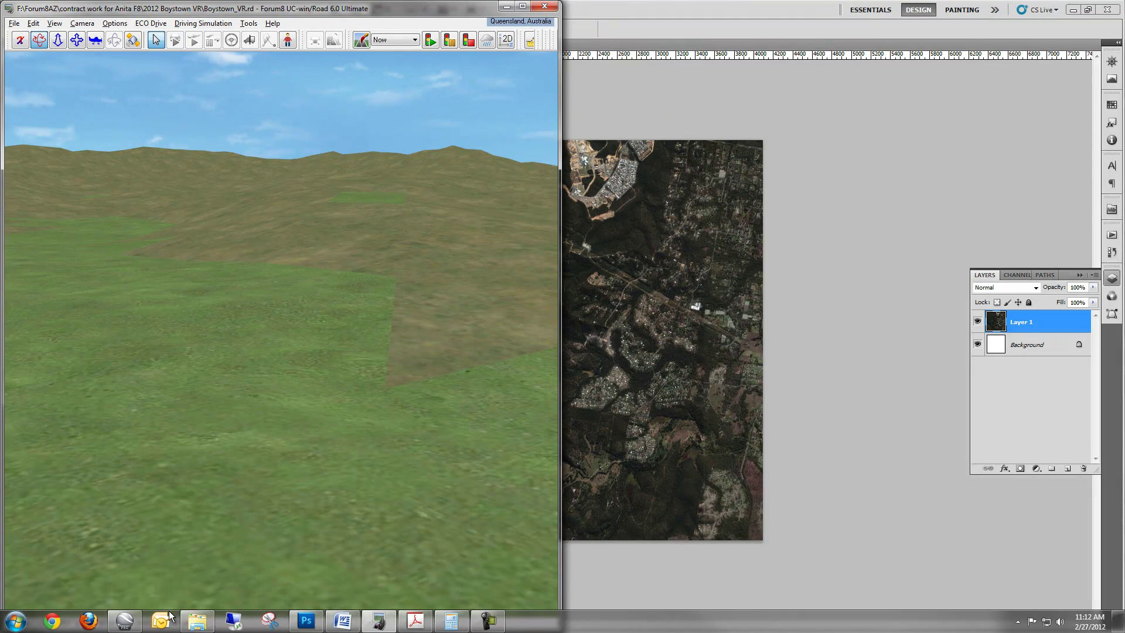
key(alt+Tab)
key(super+Right)
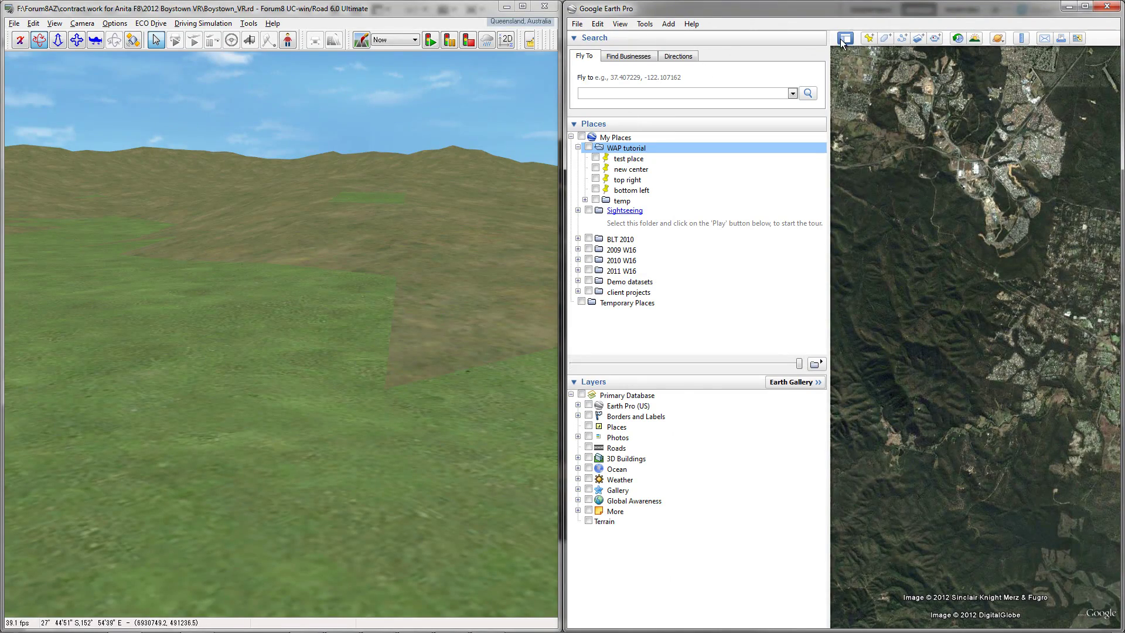
- Show the top right and bottom left placemarks, hide the sidebar, and pan the map
click(595, 178)
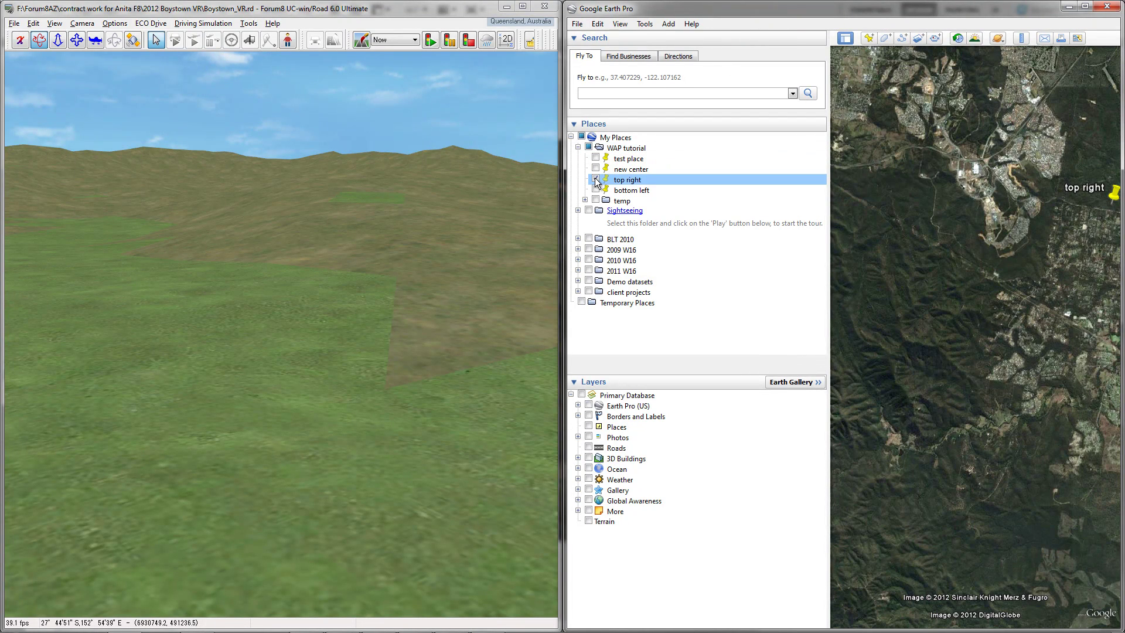
click(595, 189)
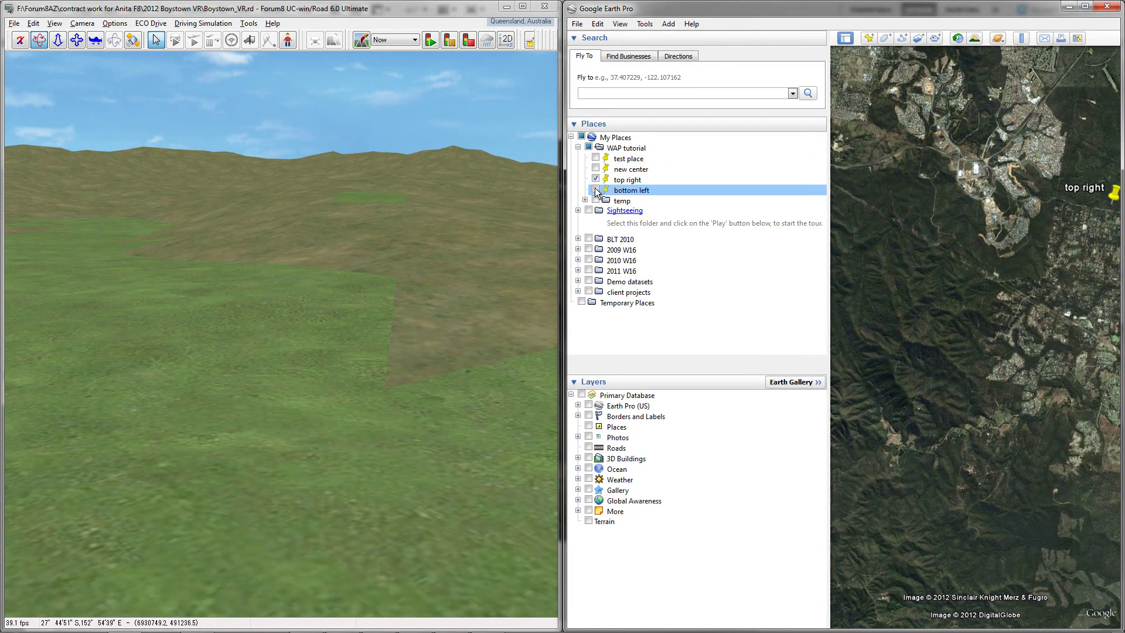
click(845, 38)
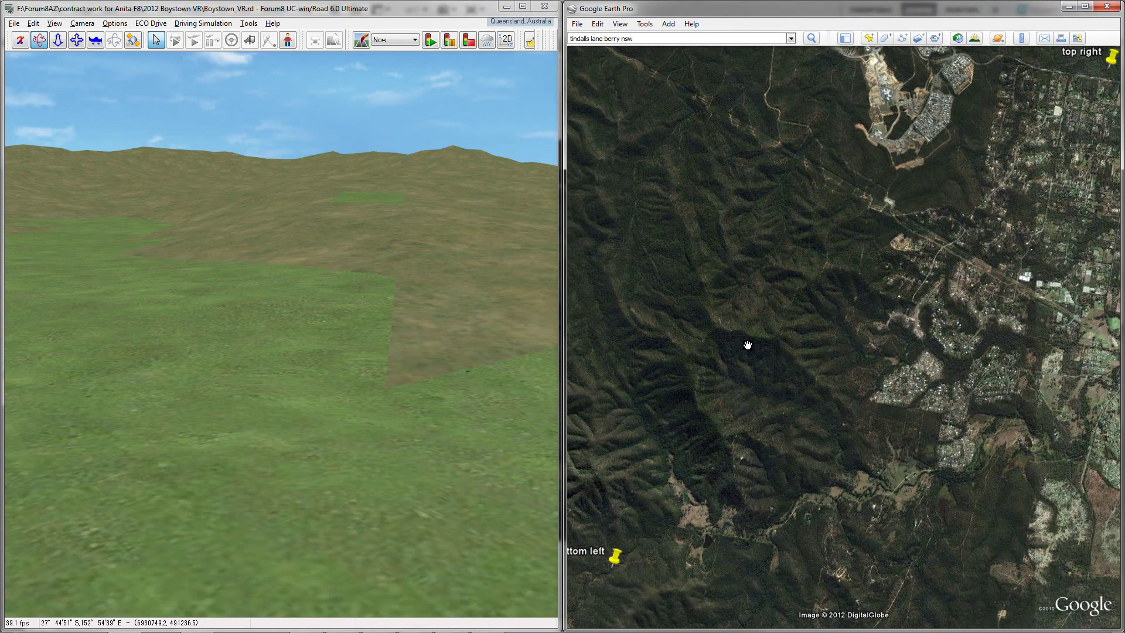
drag(641, 549, 689, 481)
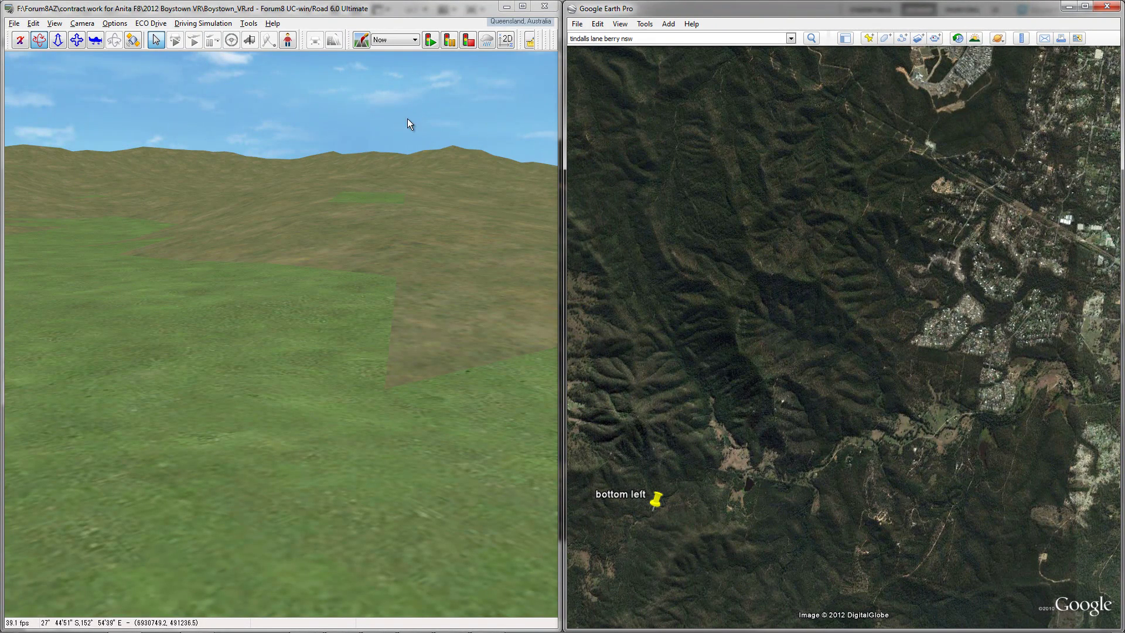
- Maximize UC-win/Road and cancel the Load Street Maps dialog unchanged
double_click(468, 11)
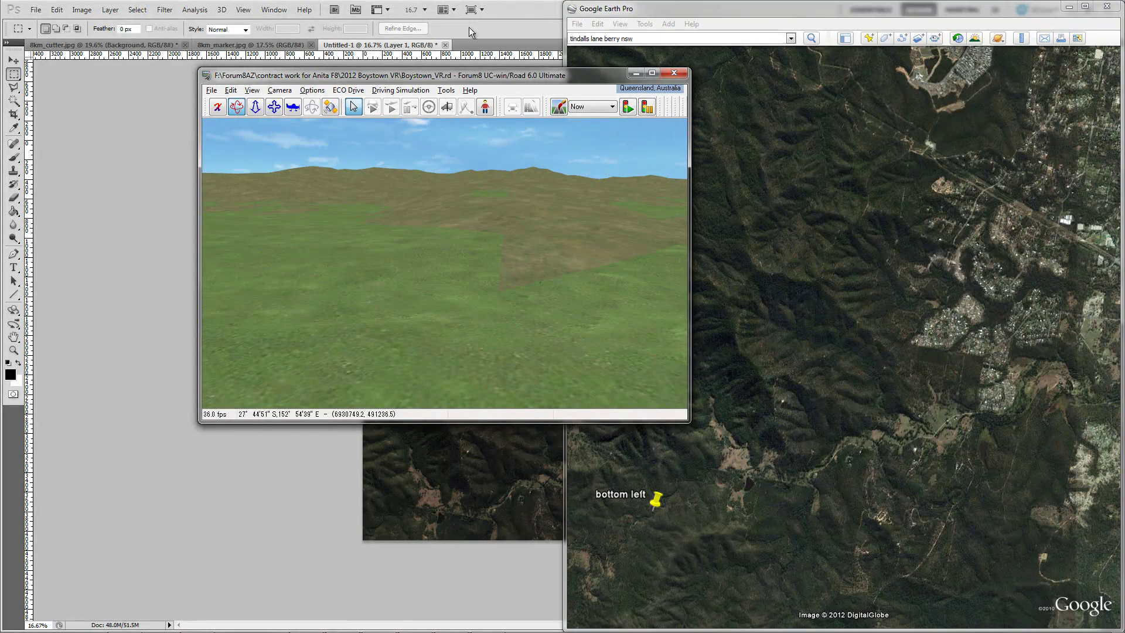
double_click(491, 76)
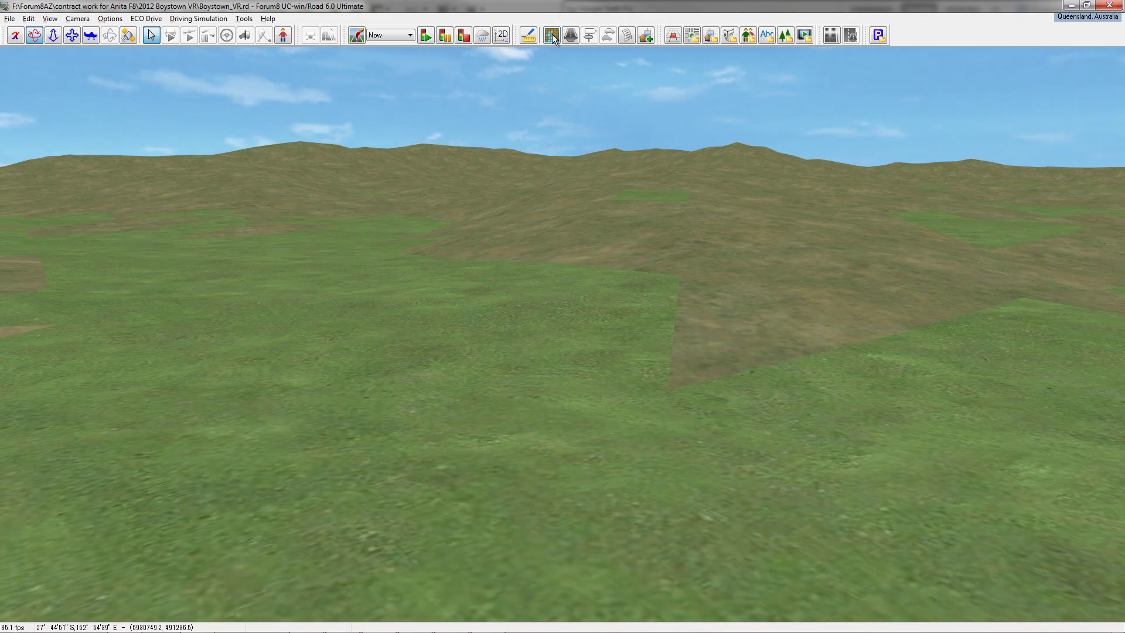
click(693, 37)
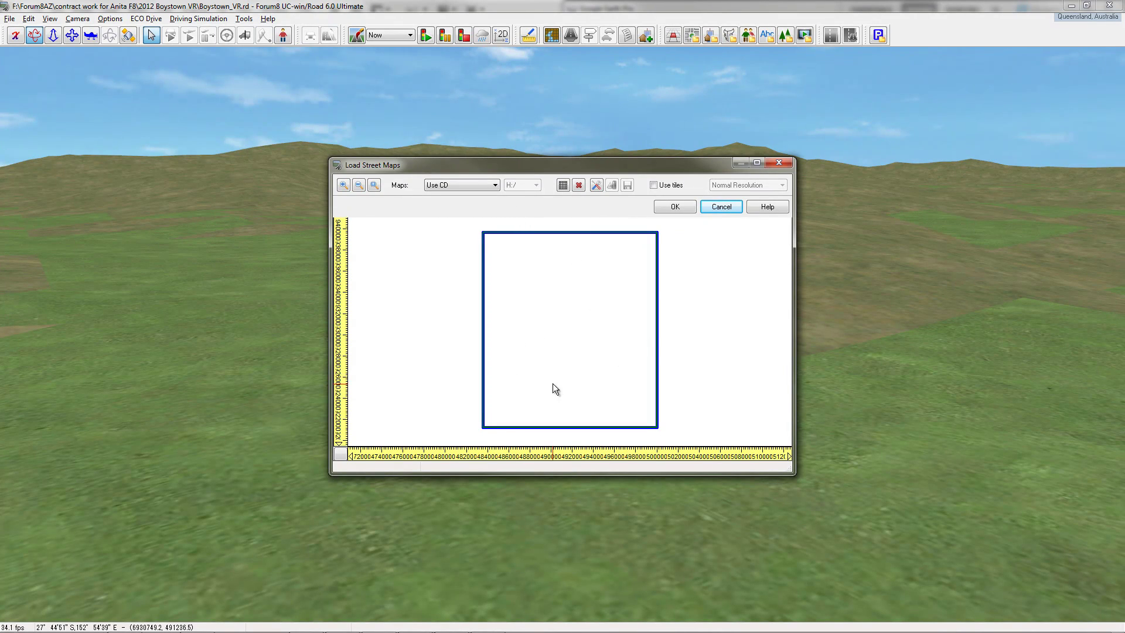
click(719, 206)
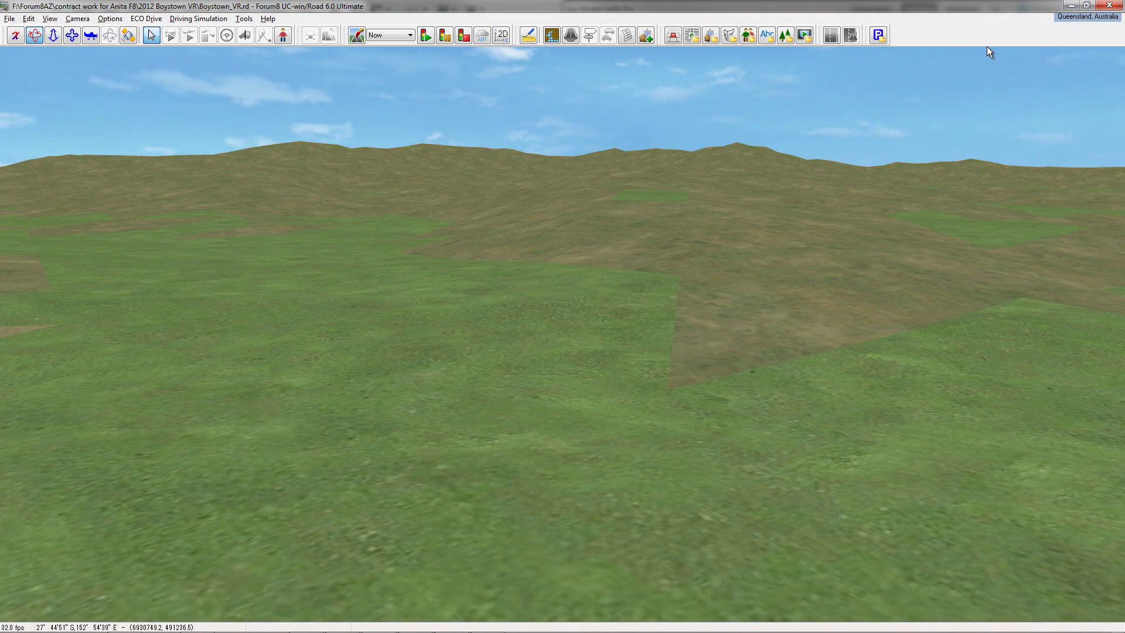
- Snap UC-win/Road left and open the bottom left placemark's properties (27°45'33.99"S, 152°51'49.87"E)
key(super+Left)
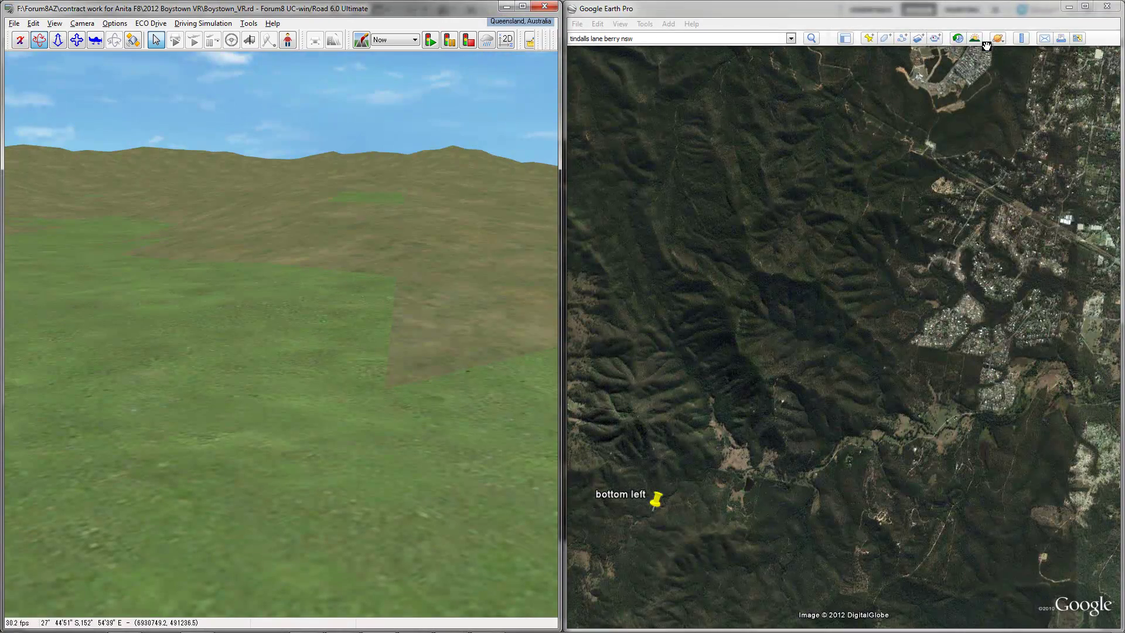
click(655, 500)
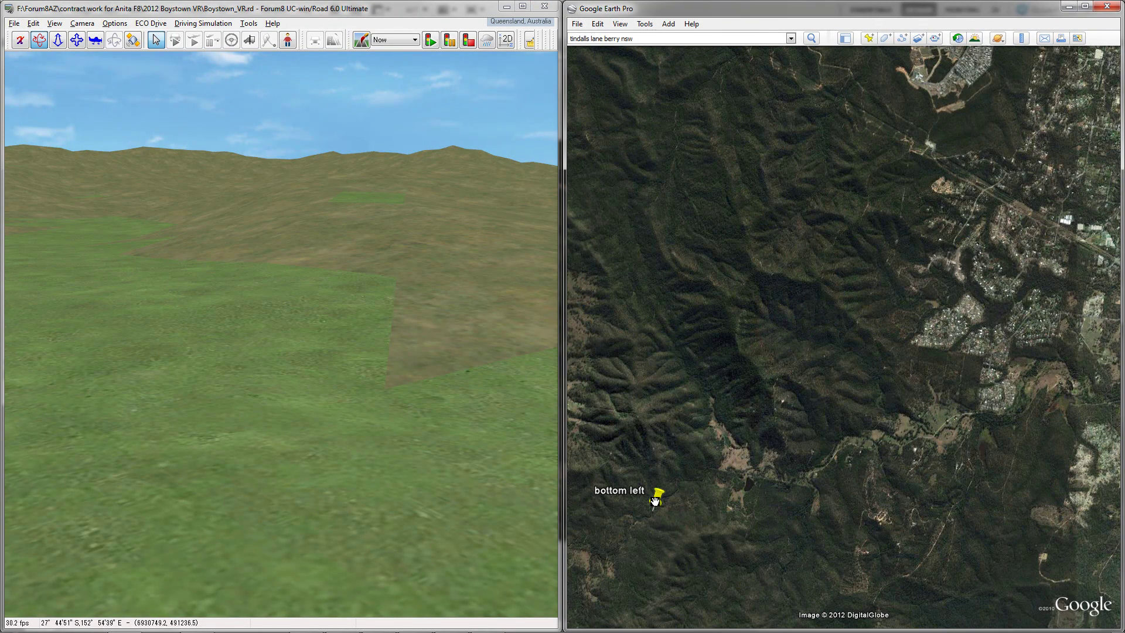
right_click(655, 500)
click(677, 492)
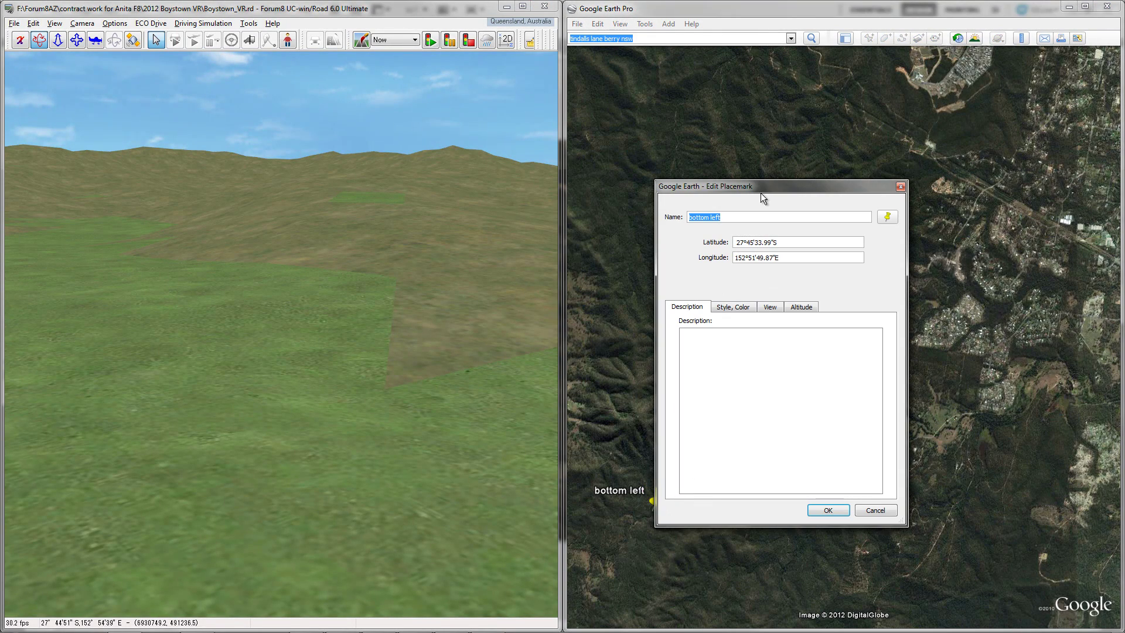
- Move the Edit Placemark dialog to the right and widen the UC-win/Road window
drag(779, 180, 850, 158)
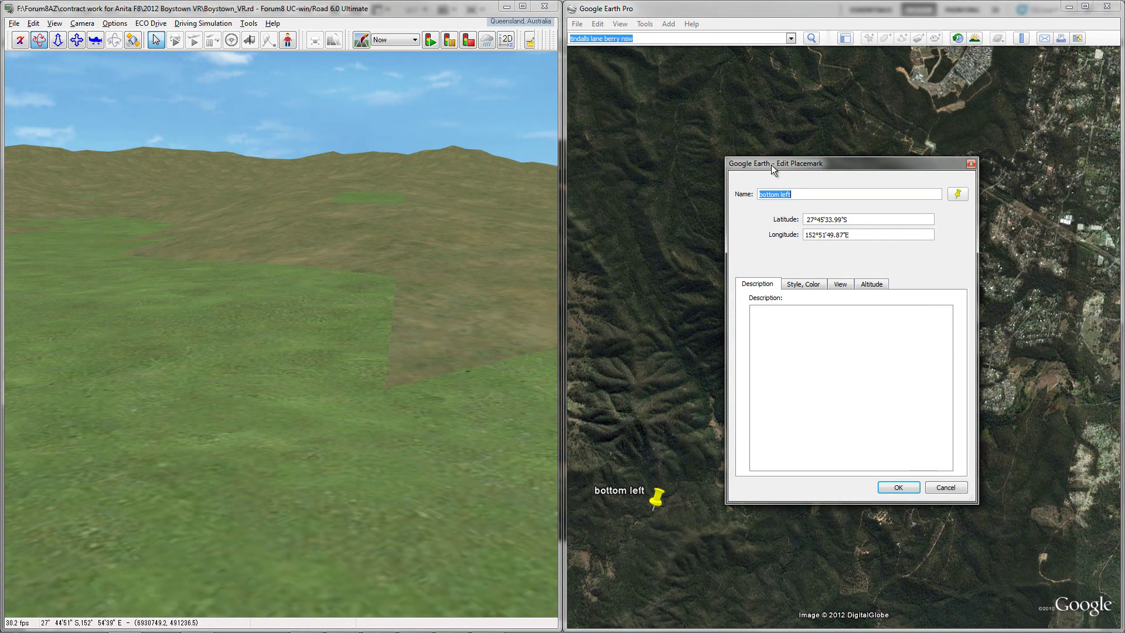
drag(822, 168, 932, 180)
click(494, 19)
drag(561, 98, 823, 123)
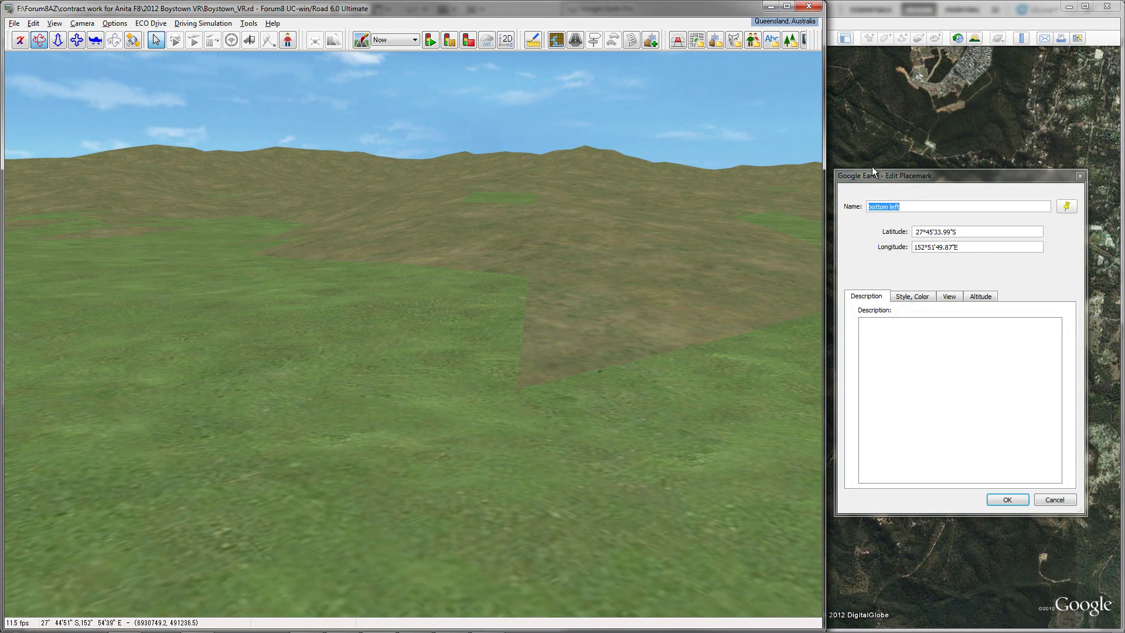
- Place the placemark details and the widened UC-win/Road window side by side
drag(873, 172, 888, 170)
click(539, 6)
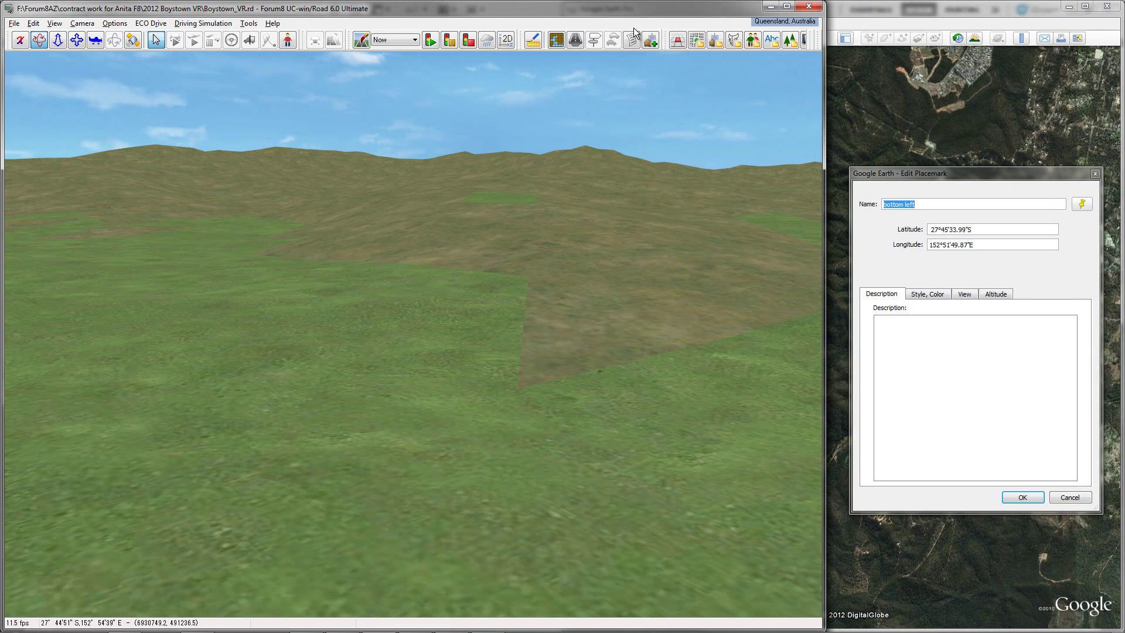
drag(824, 106, 848, 105)
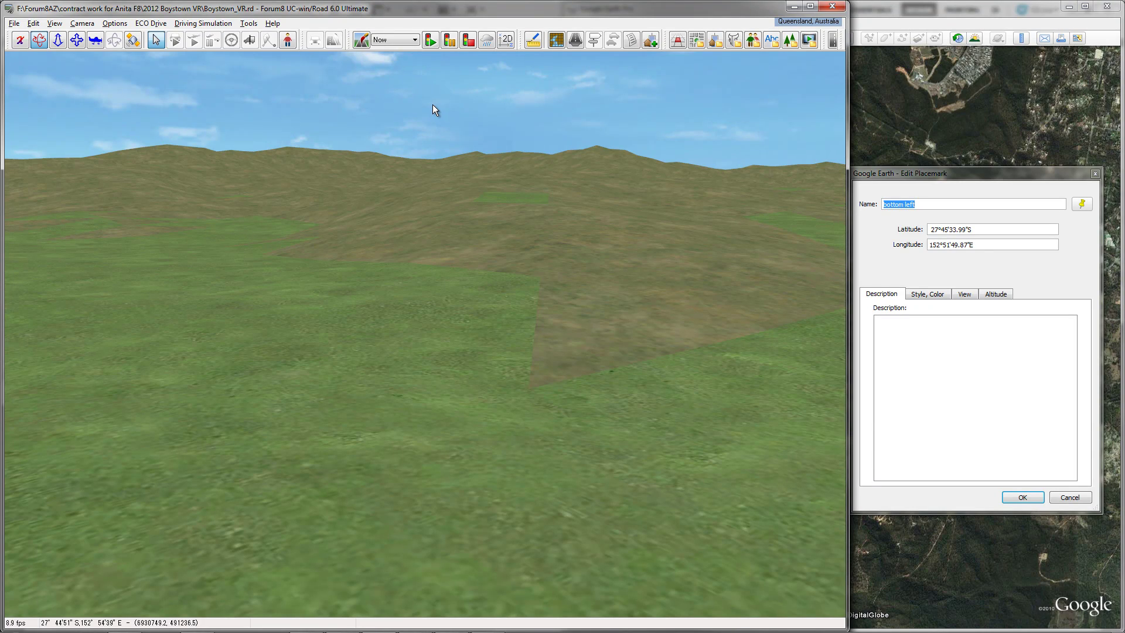
- Show the terrain elevation plan view (14 m to 376 m) in a widened half-screen window
click(556, 42)
click(555, 42)
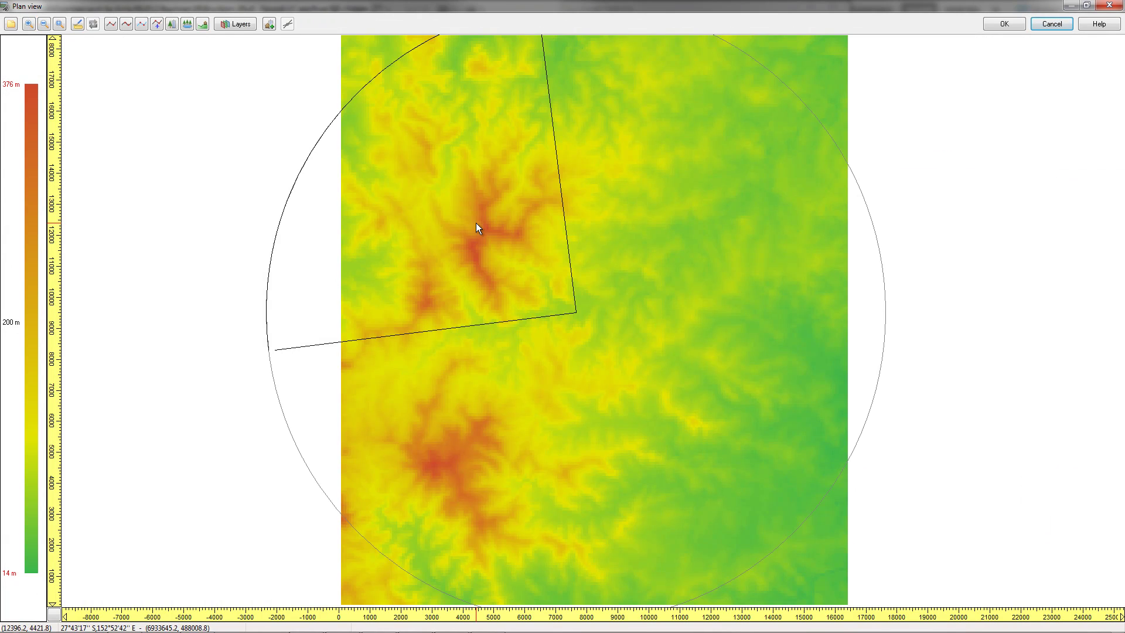
double_click(1025, 11)
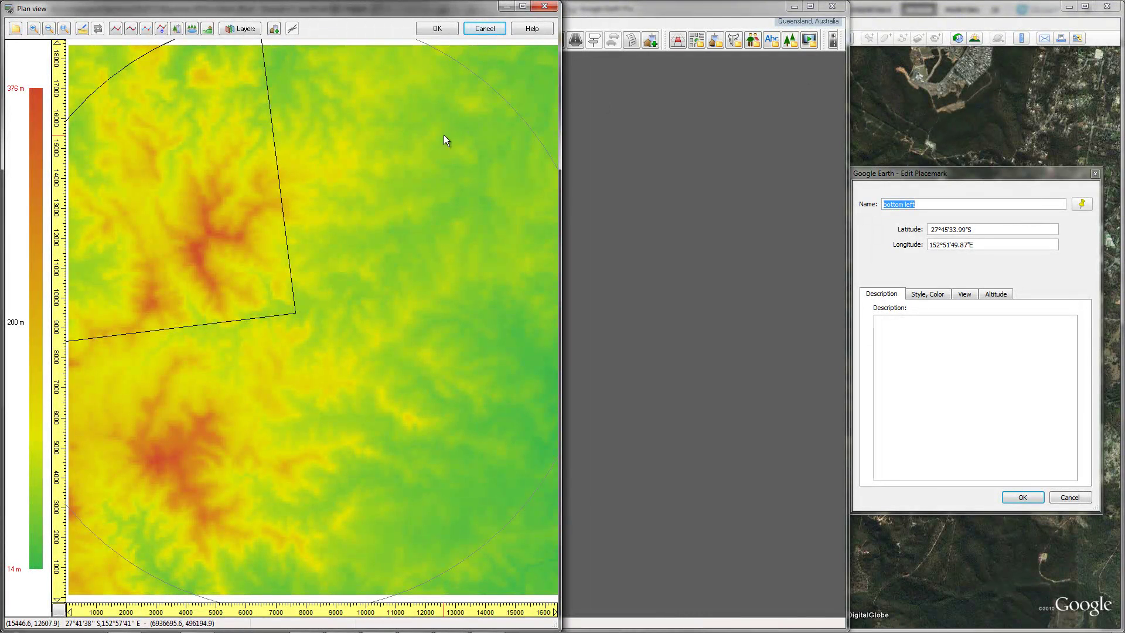
drag(560, 141, 849, 159)
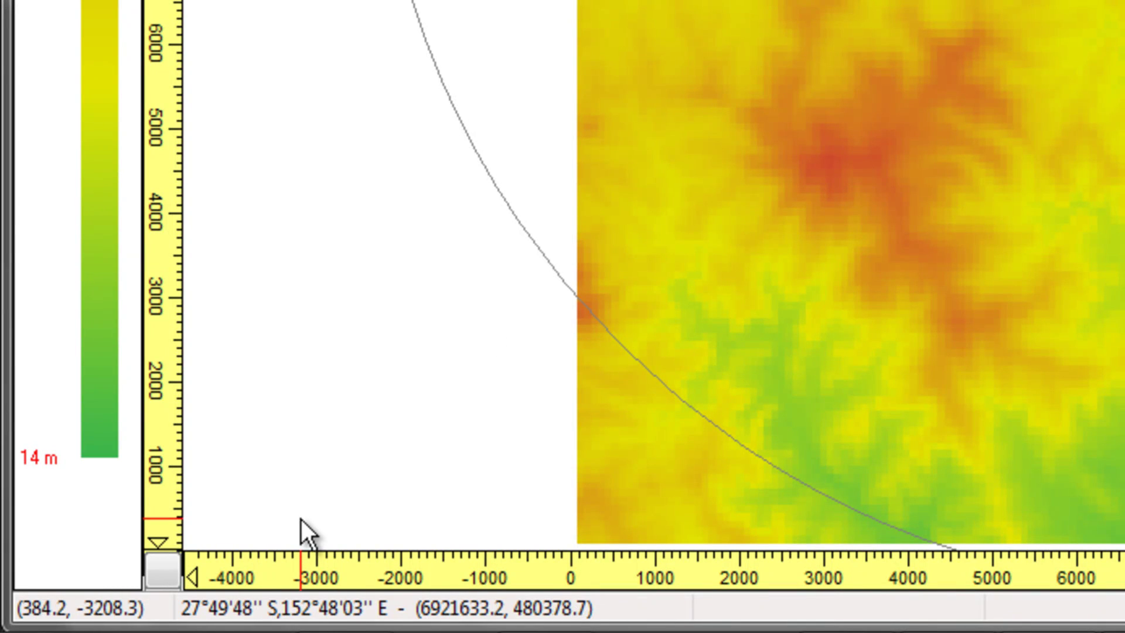
mouse_move(171, 626)
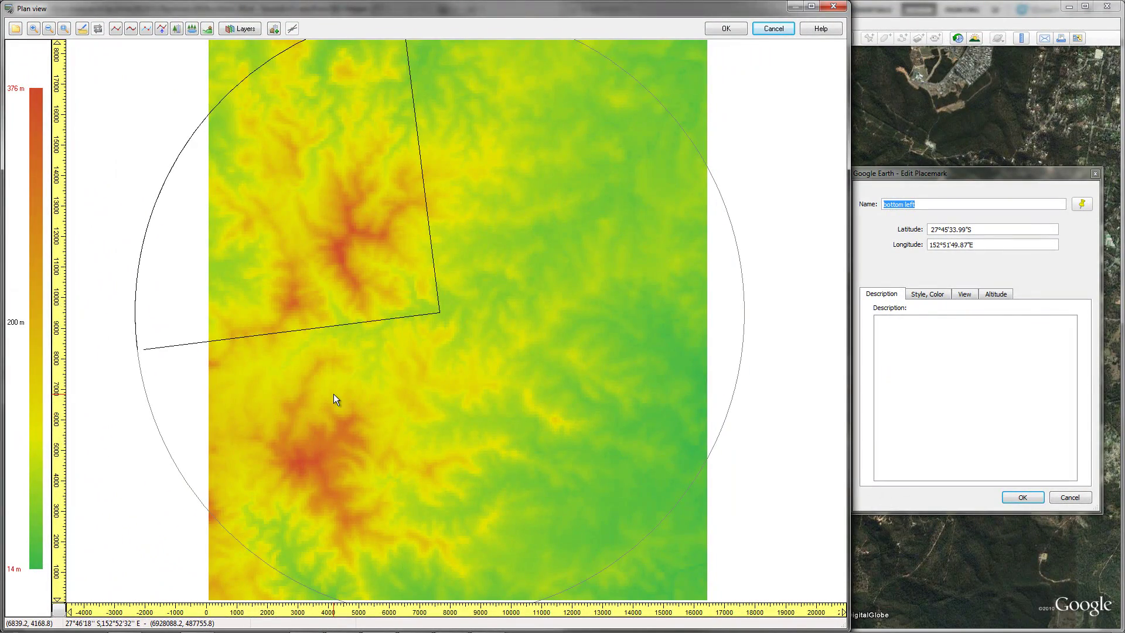
- Zoom the elevation map in on the outlined polygon's bottom-left corner
scroll(334, 393, up, 2)
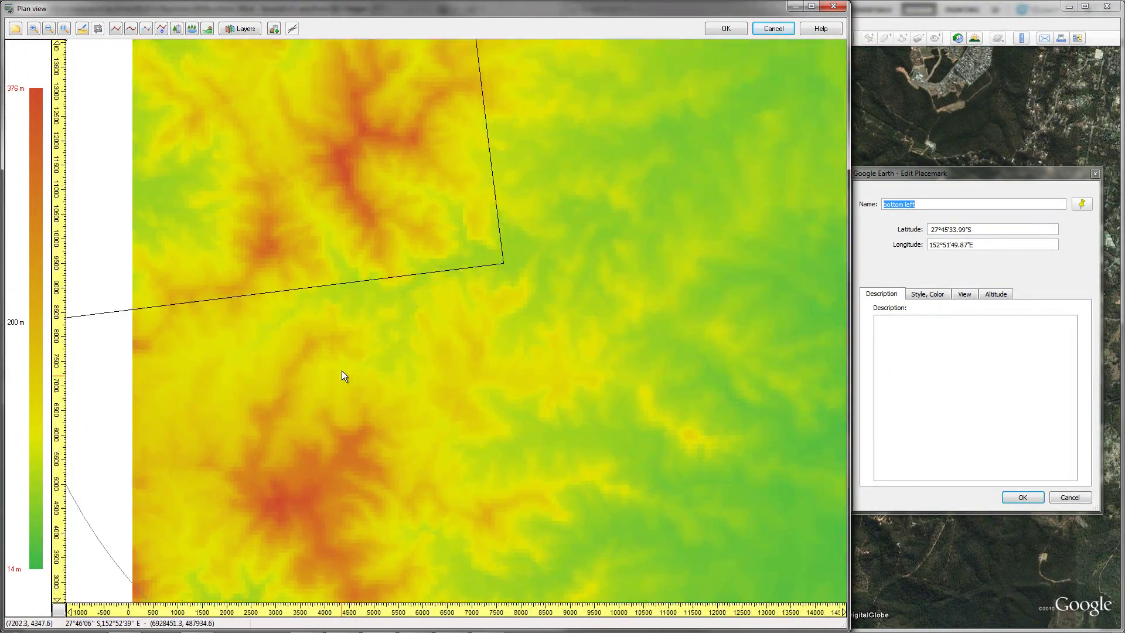
scroll(350, 343, down, 2)
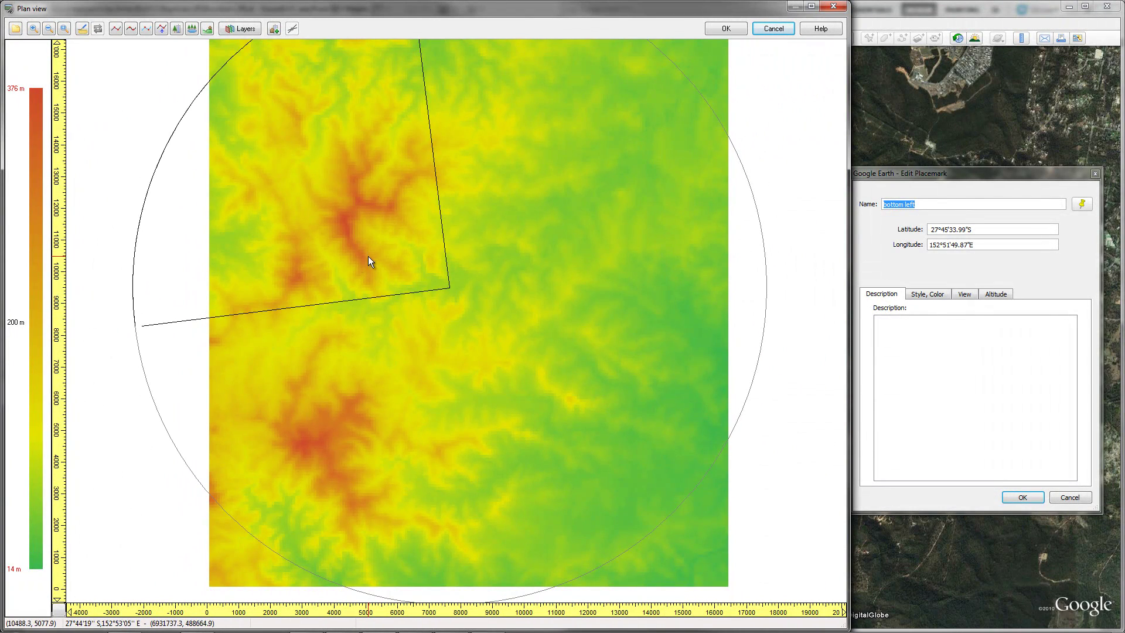
scroll(349, 266, up, 5)
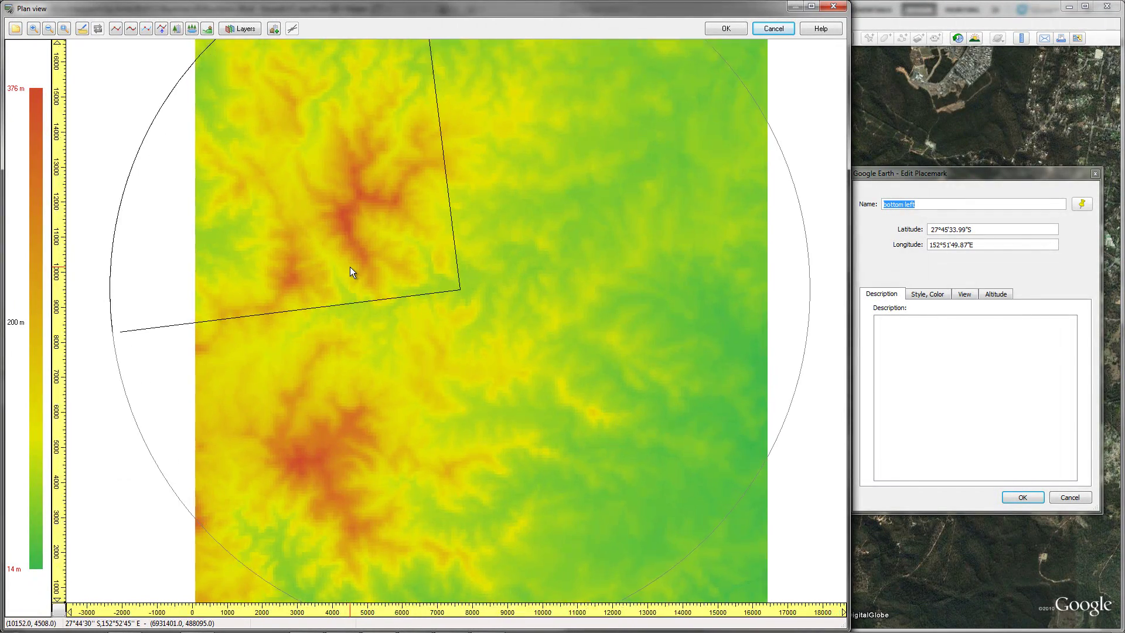
scroll(349, 255, up, 2)
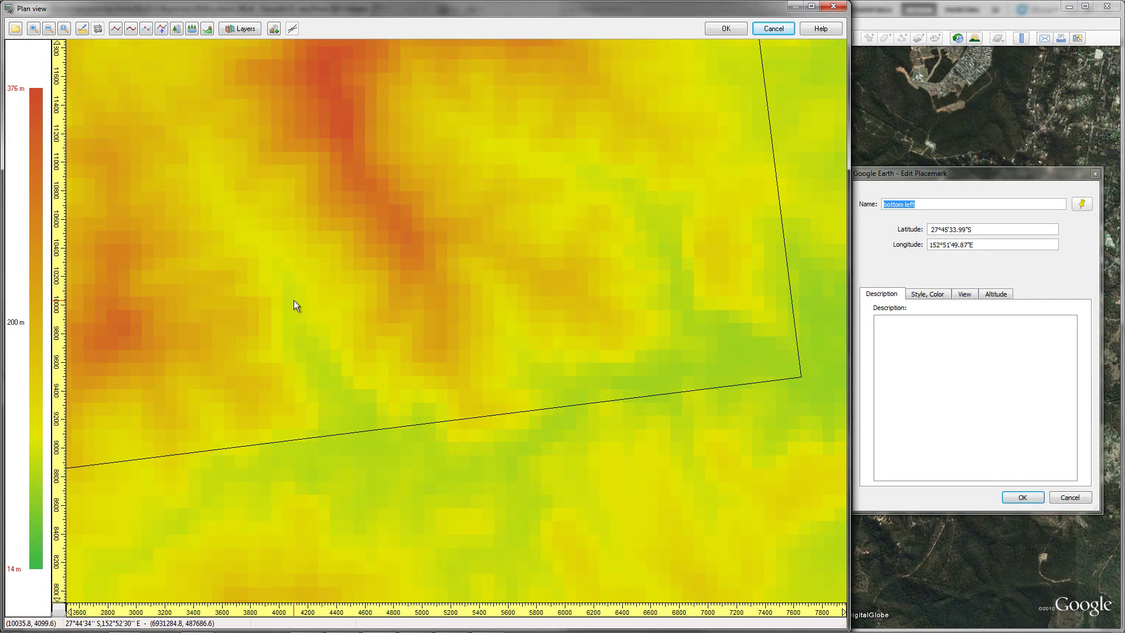
scroll(297, 363, down, 2)
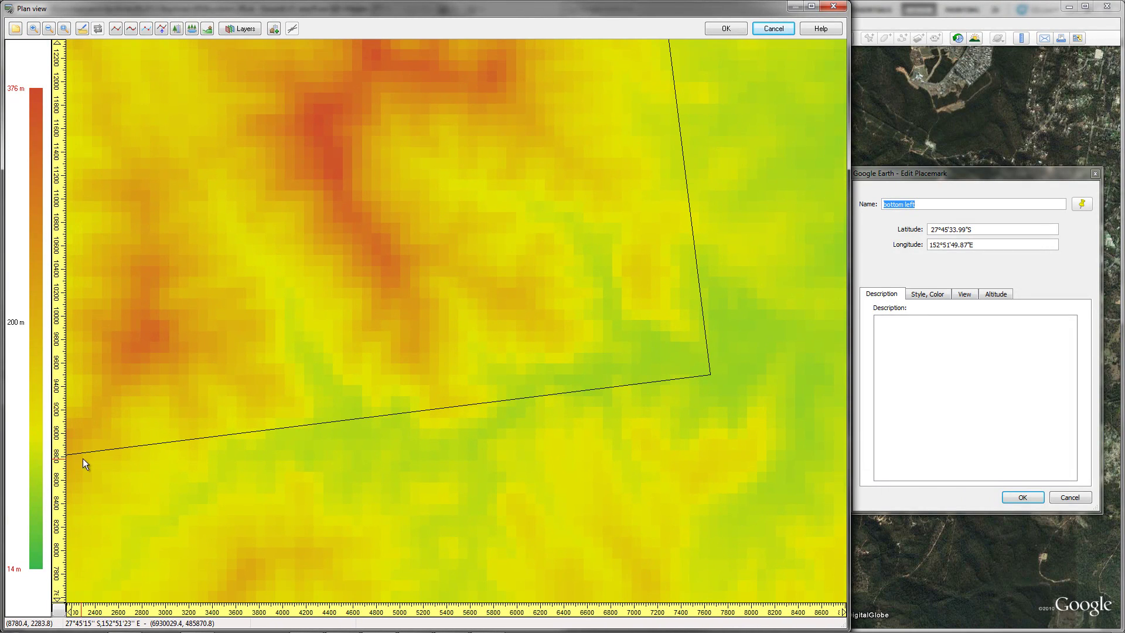
- Pan the plan view to show the corner at 27°45'34"S, 152°51'49"E, matching the placemark
drag(71, 462, 109, 334)
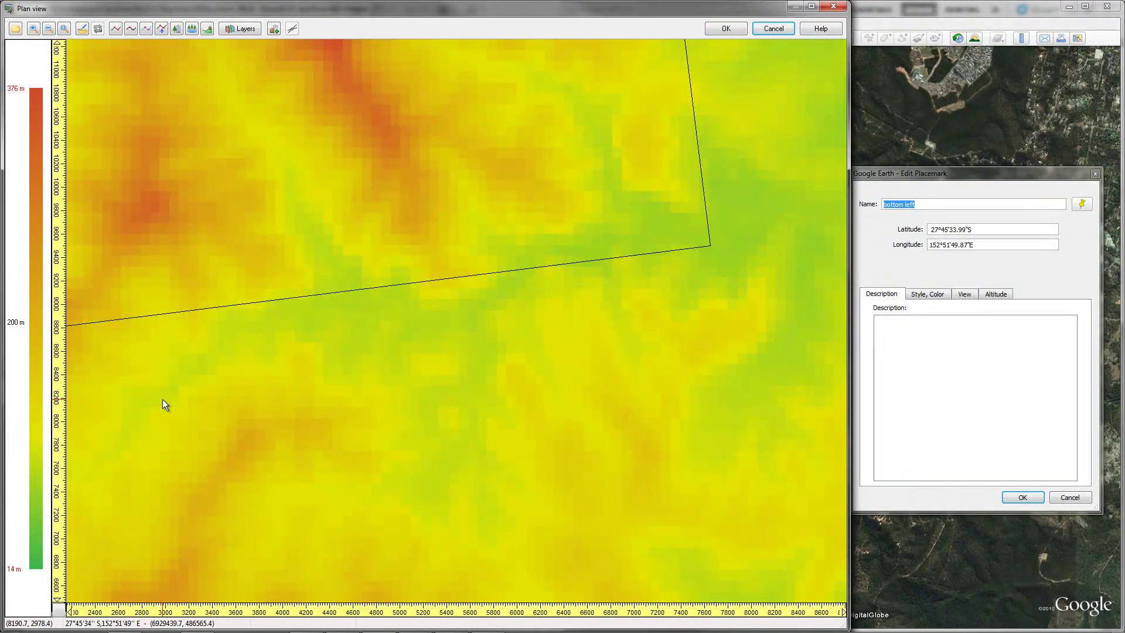
- Zoom the plan view back out and close it with OK, returning to the 3D terrain
scroll(343, 225, down, 2)
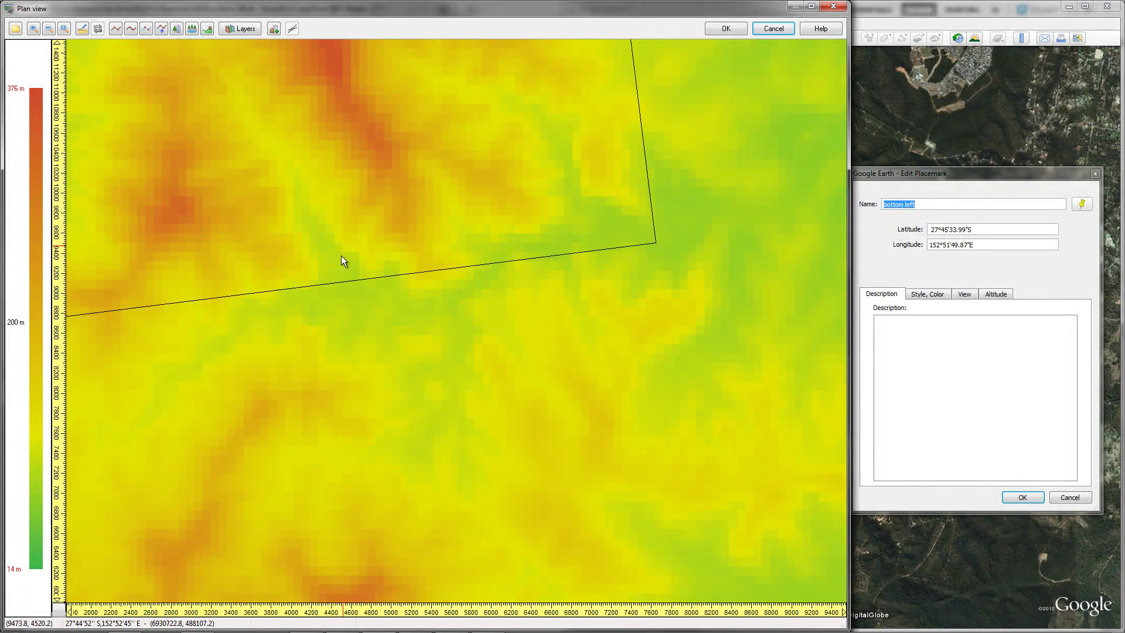
scroll(338, 275, down, 5)
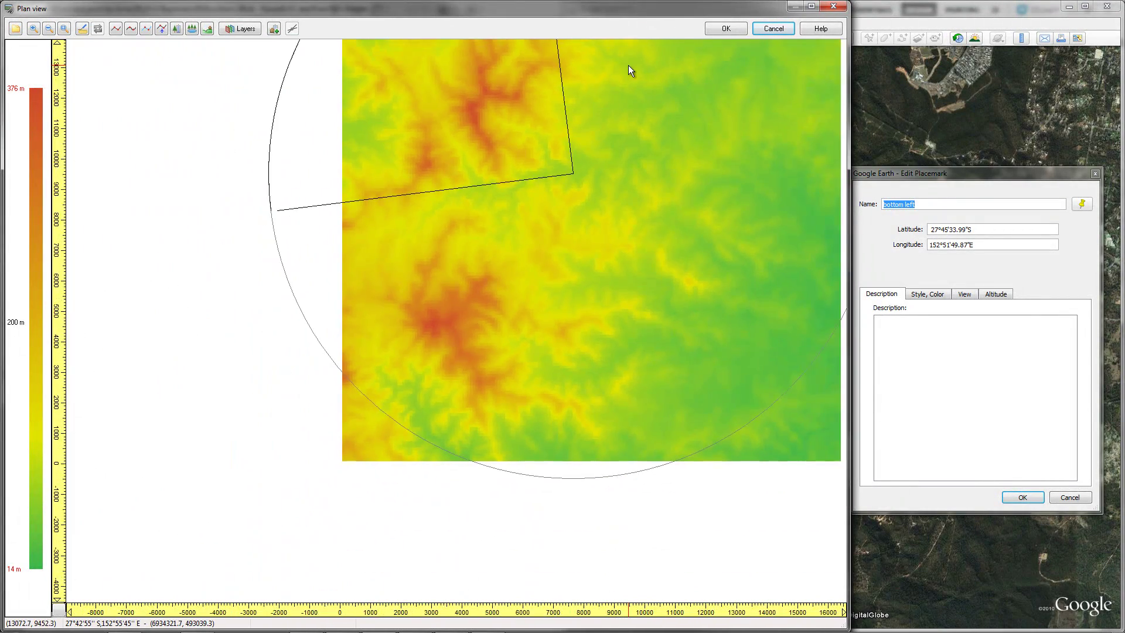
scroll(627, 65, down, 1)
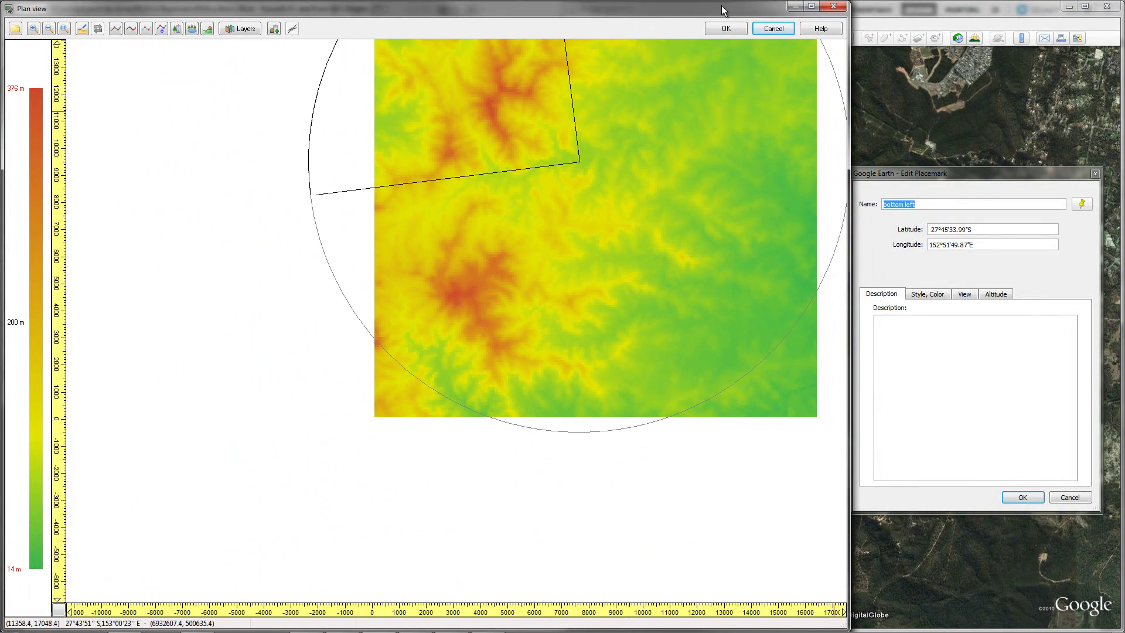
click(725, 29)
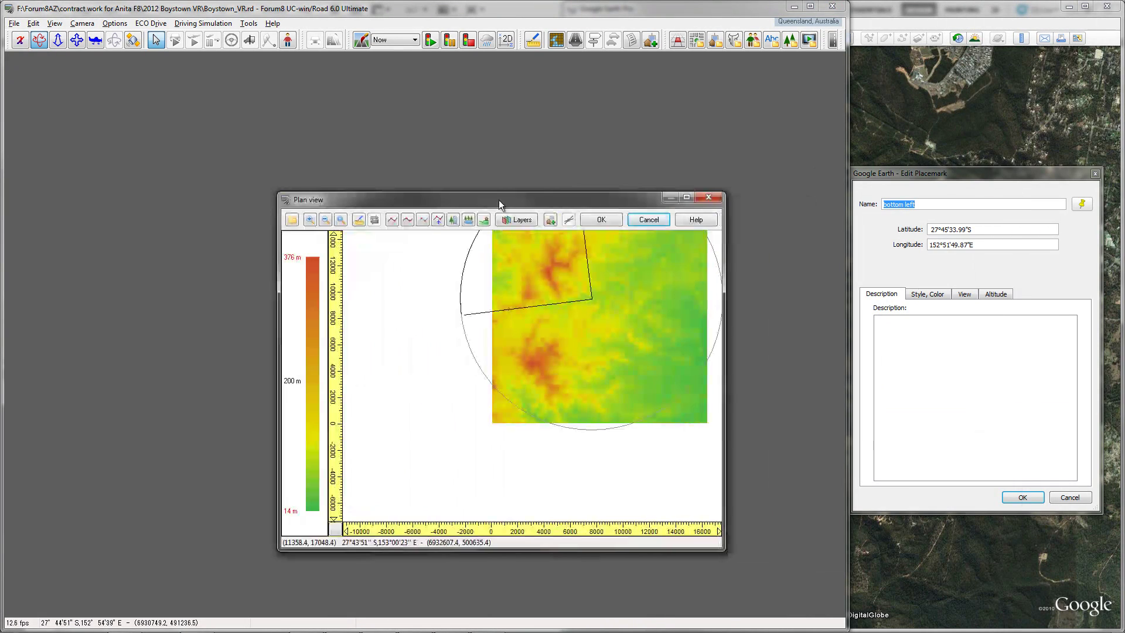
drag(492, 195, 338, 131)
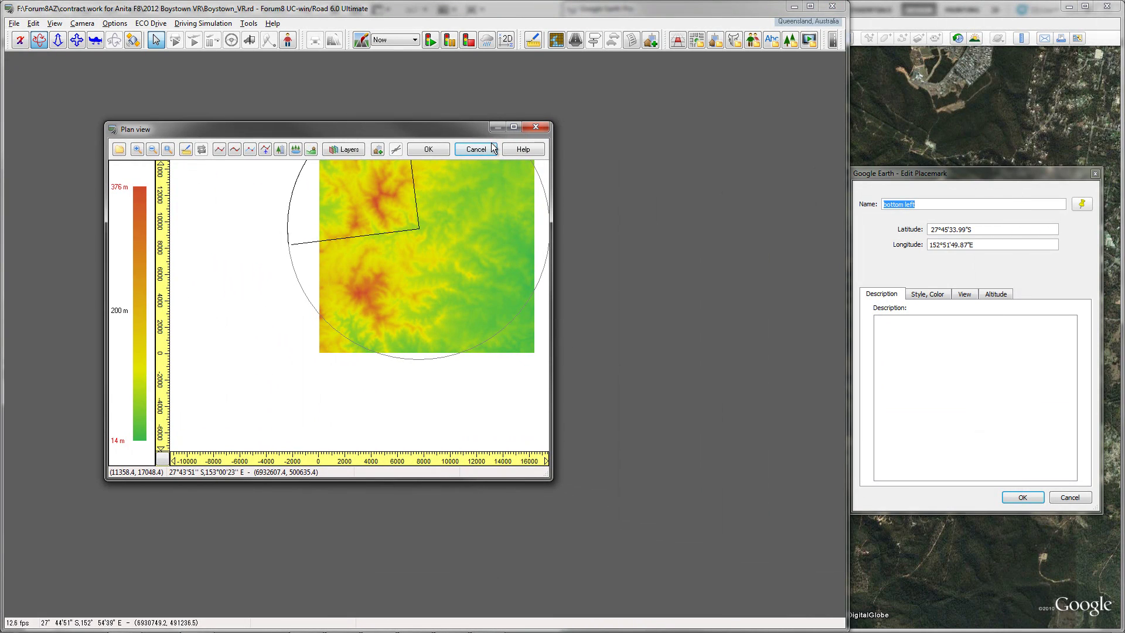
click(426, 149)
double_click(448, 10)
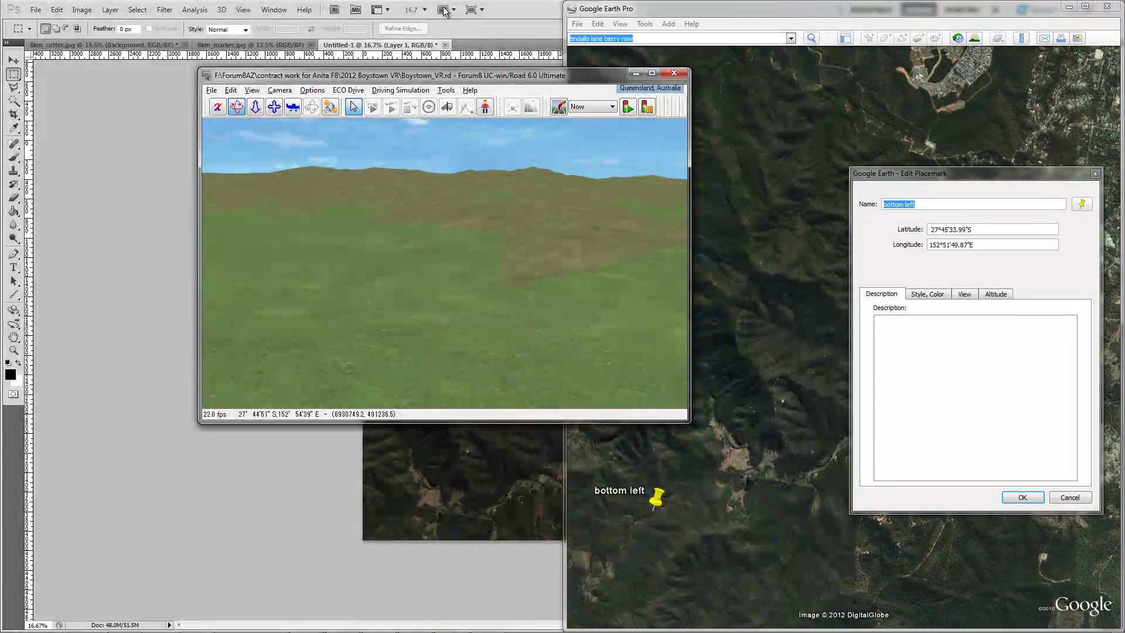
- Set Load Street Maps to 'Find satellite picture' and scan to open the 4 × 4, 1000 m grid settings
double_click(534, 76)
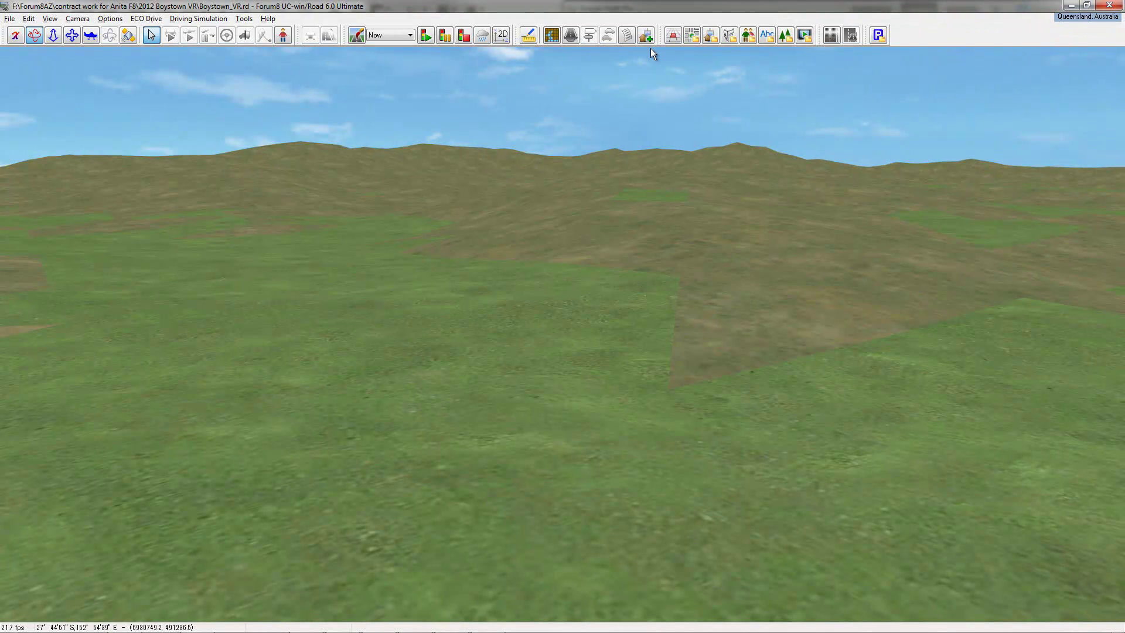
click(692, 37)
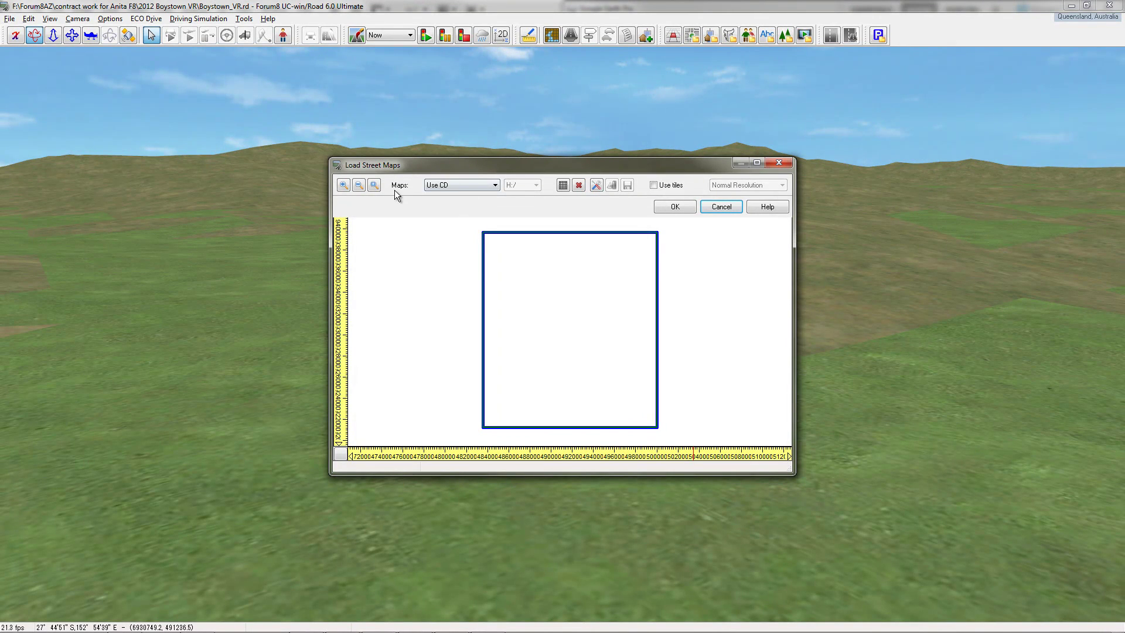
click(456, 183)
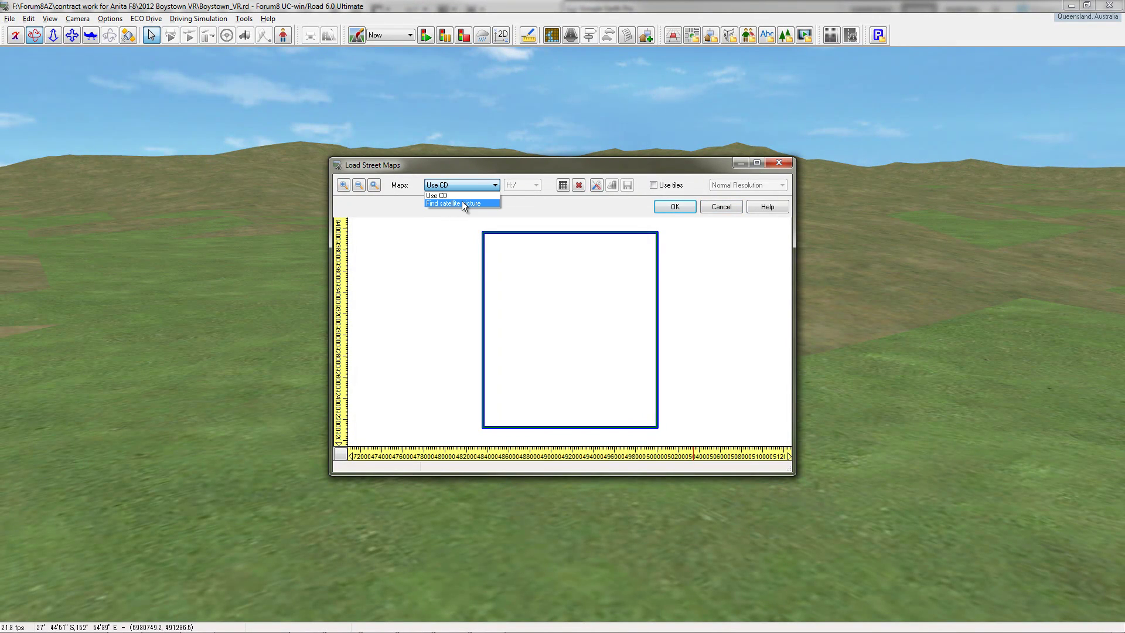
click(462, 203)
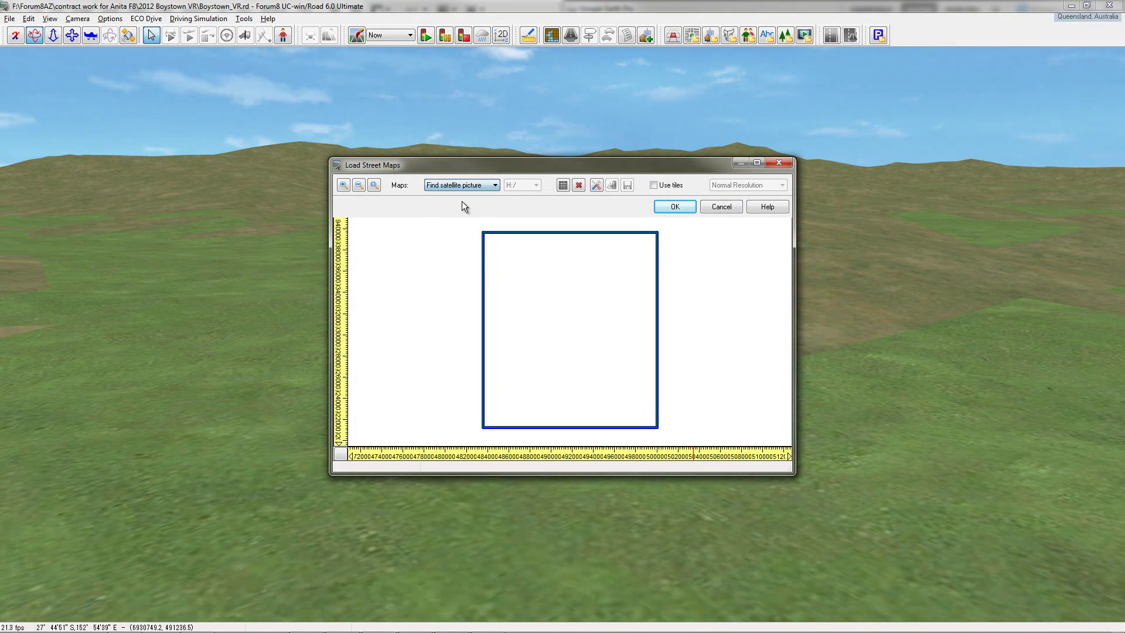
click(561, 185)
- Set the satellite grid to 4000 m cells, 2 cells wide by 2 cells high
drag(555, 217, 683, 178)
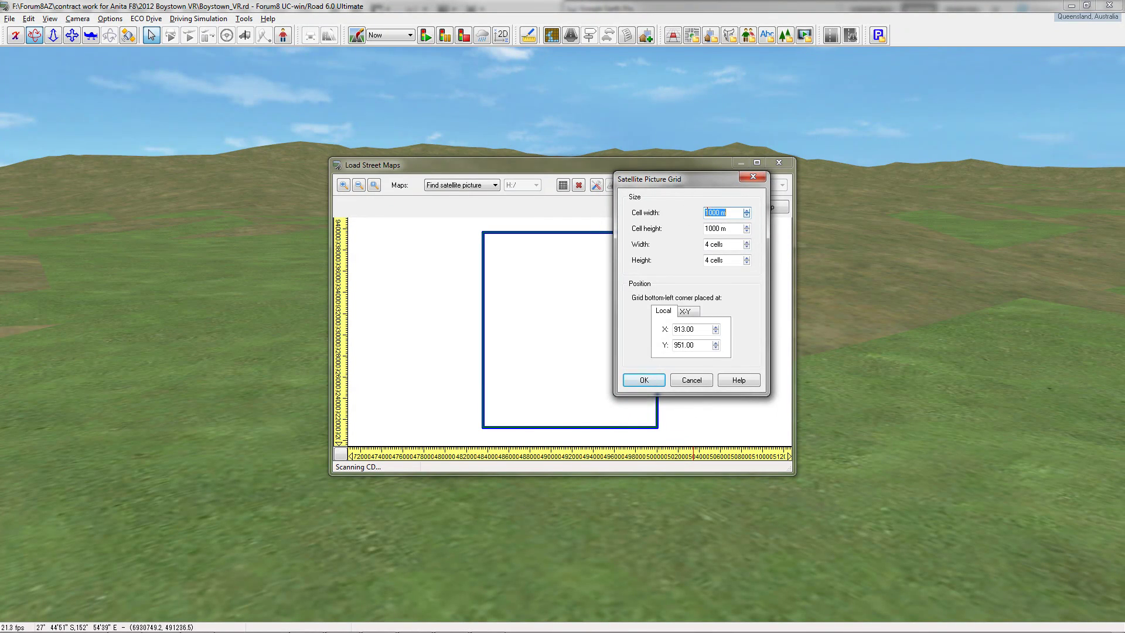
drag(710, 212, 704, 212)
text(4)
drag(708, 229, 704, 229)
key(Tab)
text(2)
key(Tab)
text(2)
- Enter the grid corner as X 6929439.50, Y 486565.4 on the X-Y tab and apply
click(686, 311)
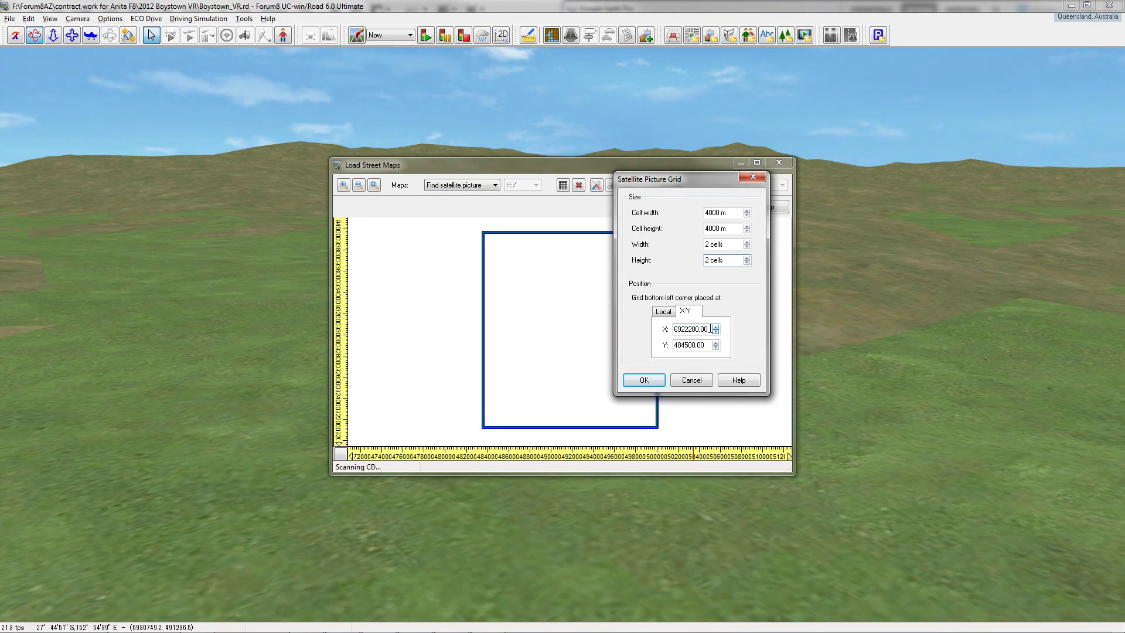
drag(710, 329, 665, 331)
text(6)
text(929439.7)
key(BackSpace)
text(5)
key(Tab)
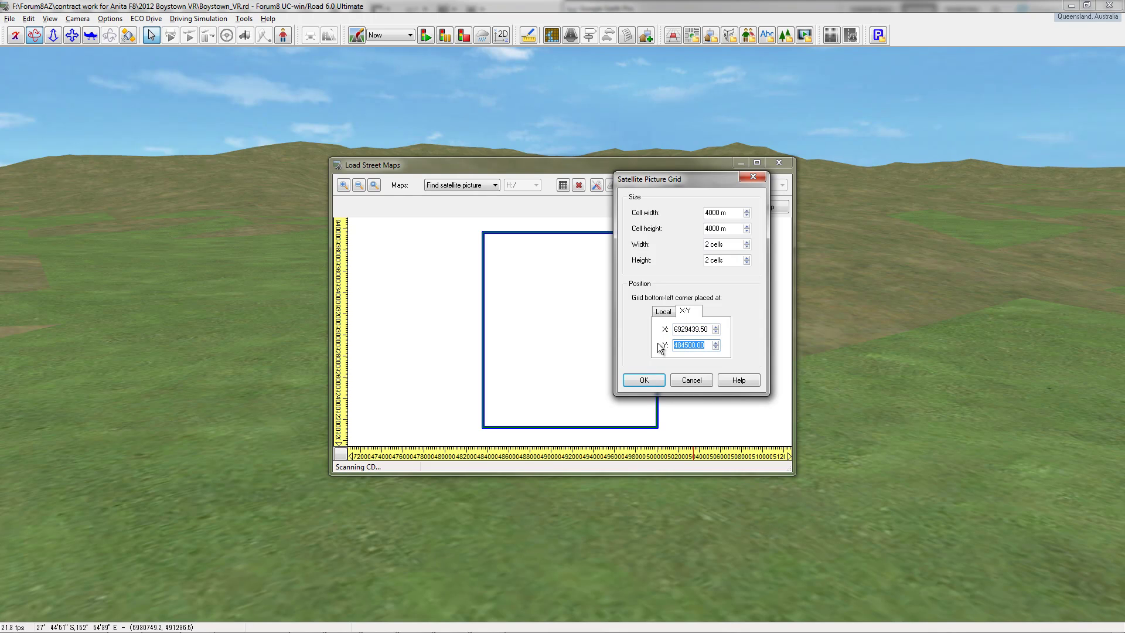
text(486565.41)
click(644, 380)
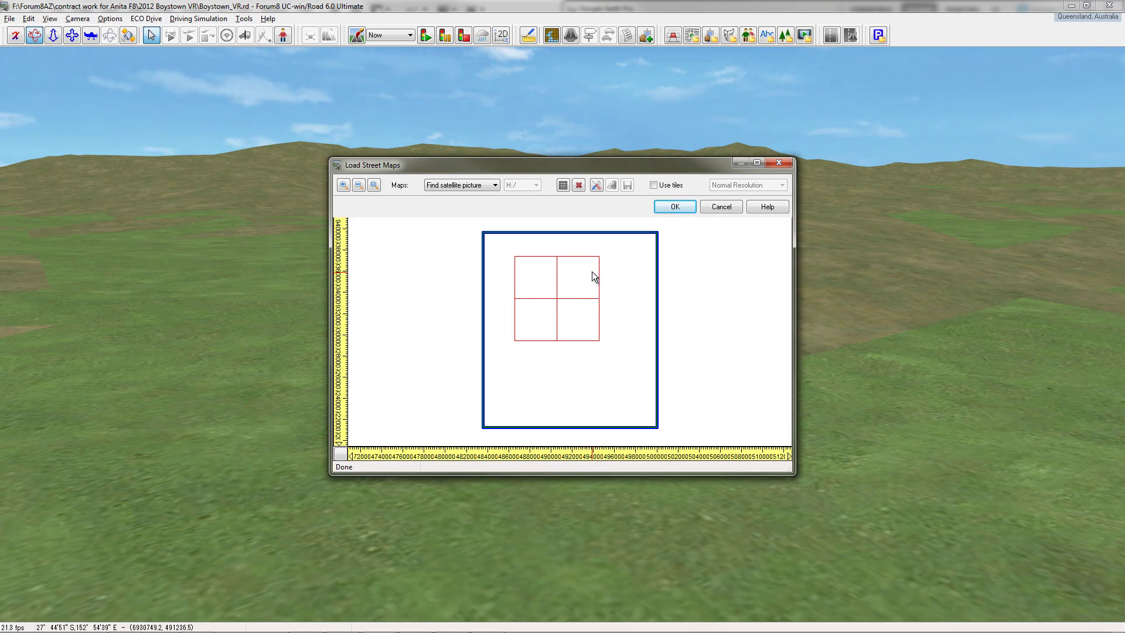
- Assign 8km_sat_image_Row001Col001.jpg and Row001Col002.jpg to the top two grid cells
click(532, 280)
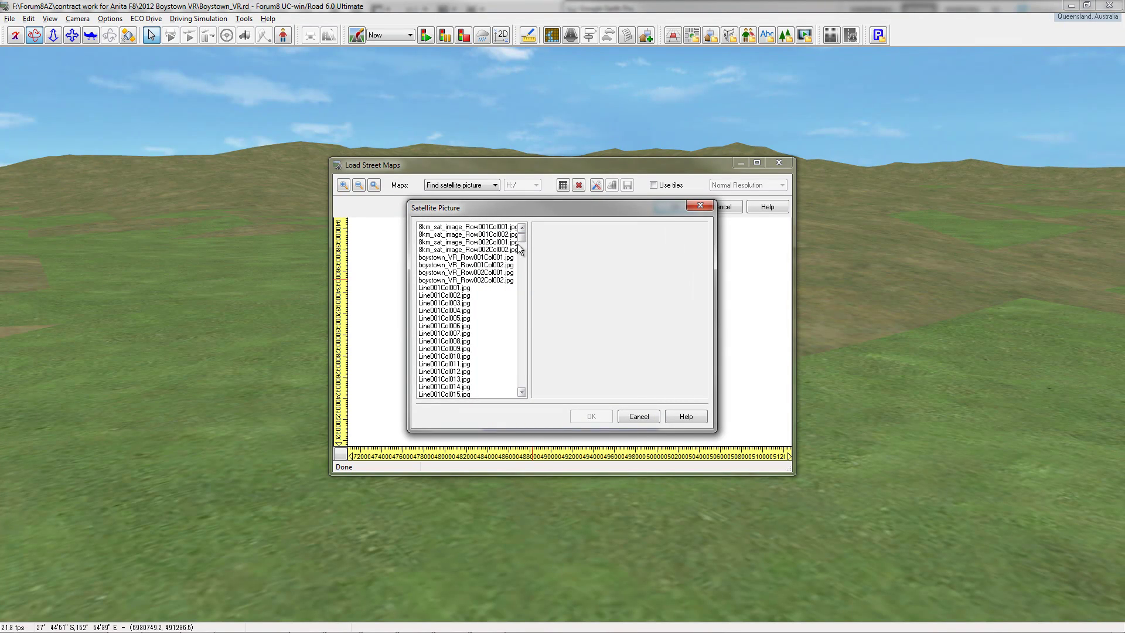
scroll(519, 241, down, 3)
scroll(524, 232, up, 3)
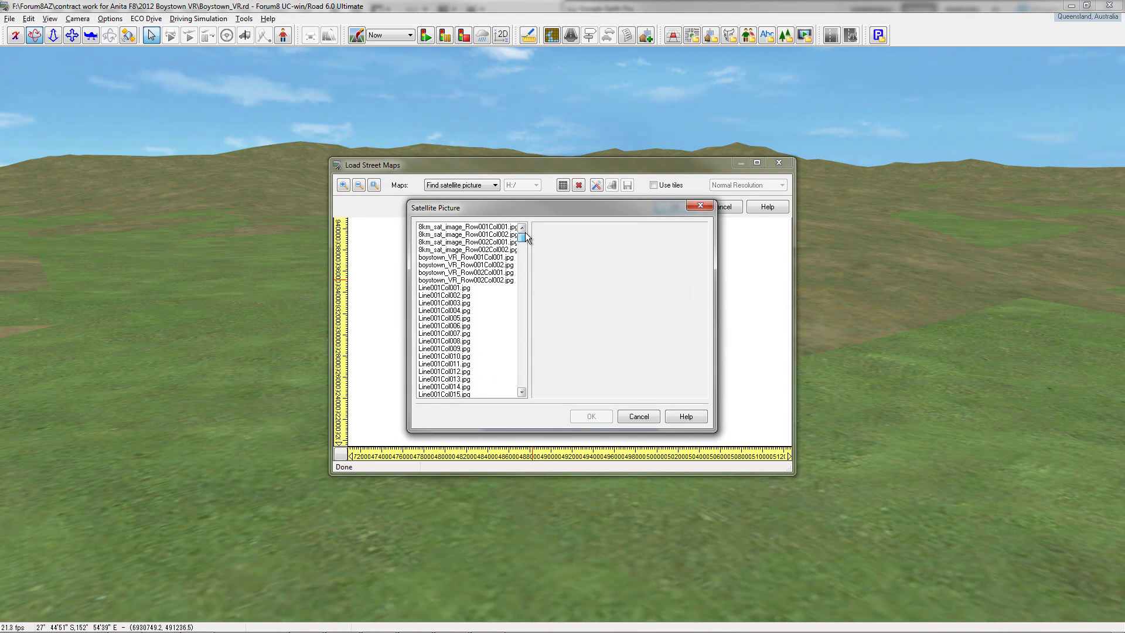
click(436, 228)
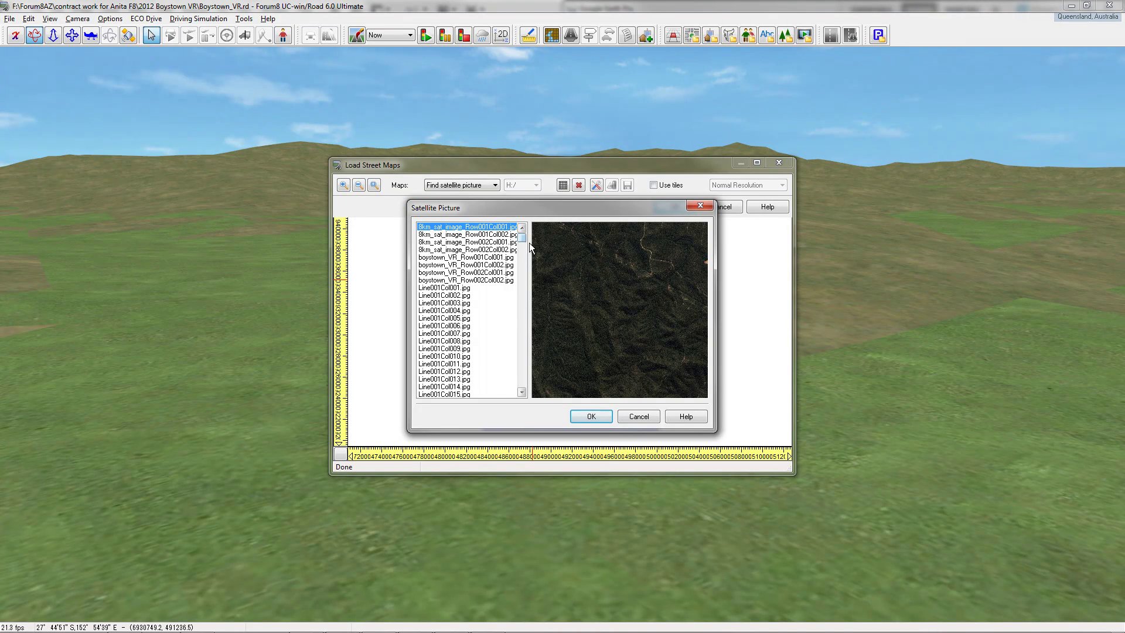
click(593, 414)
click(581, 283)
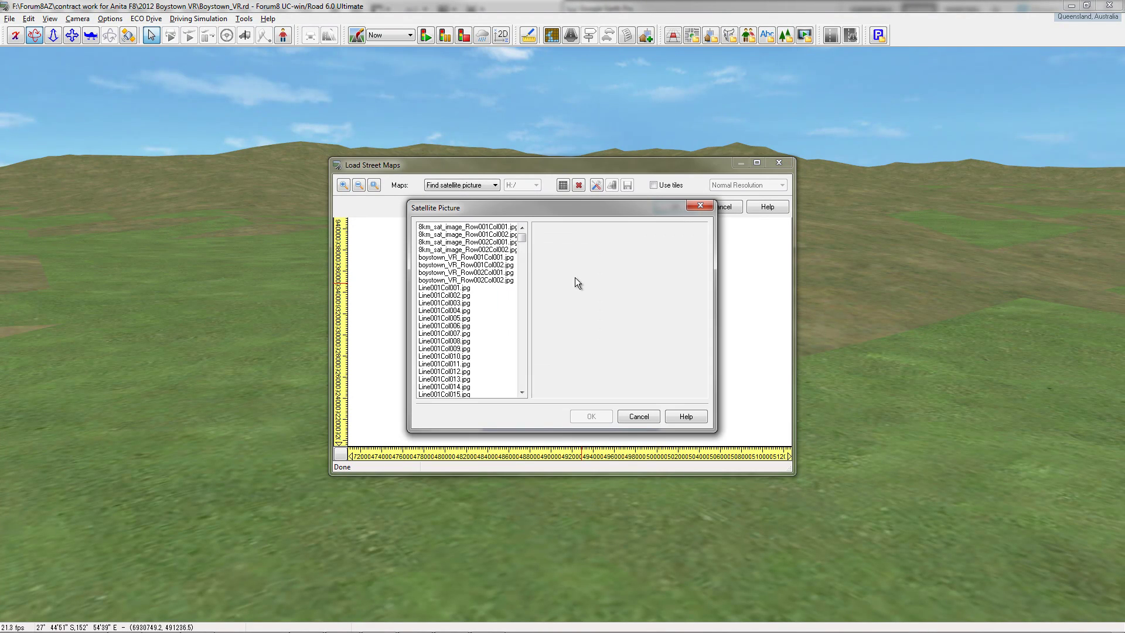
click(493, 234)
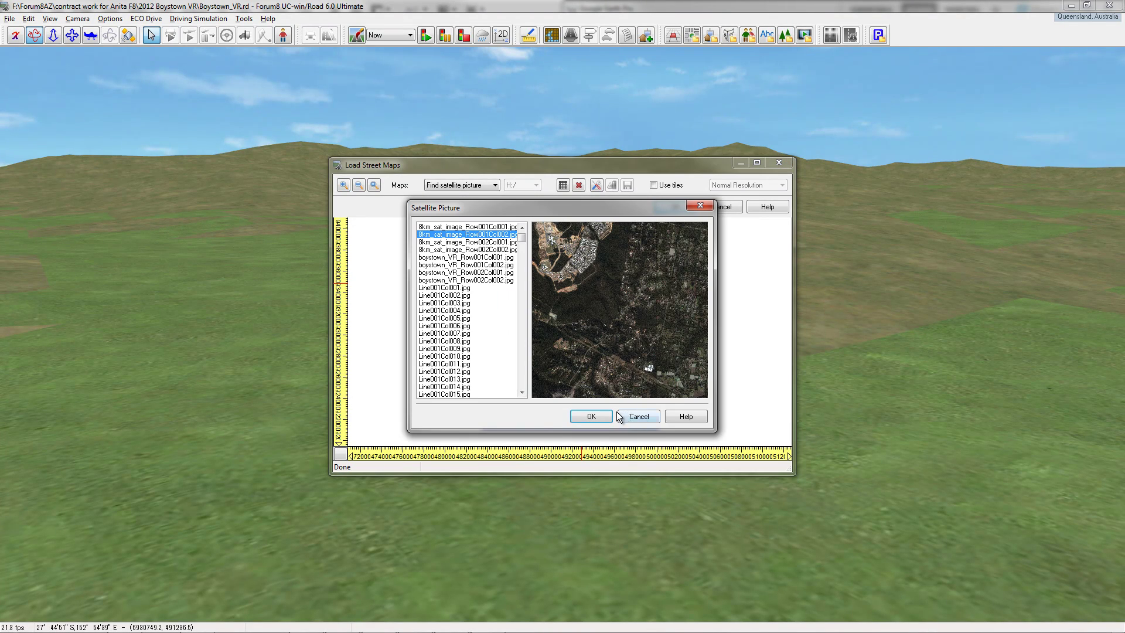
click(608, 414)
- Assign 8km_sat_image_Row002Col001.jpg and Row002Col002.jpg to the lower-left and lower-right cells
click(538, 316)
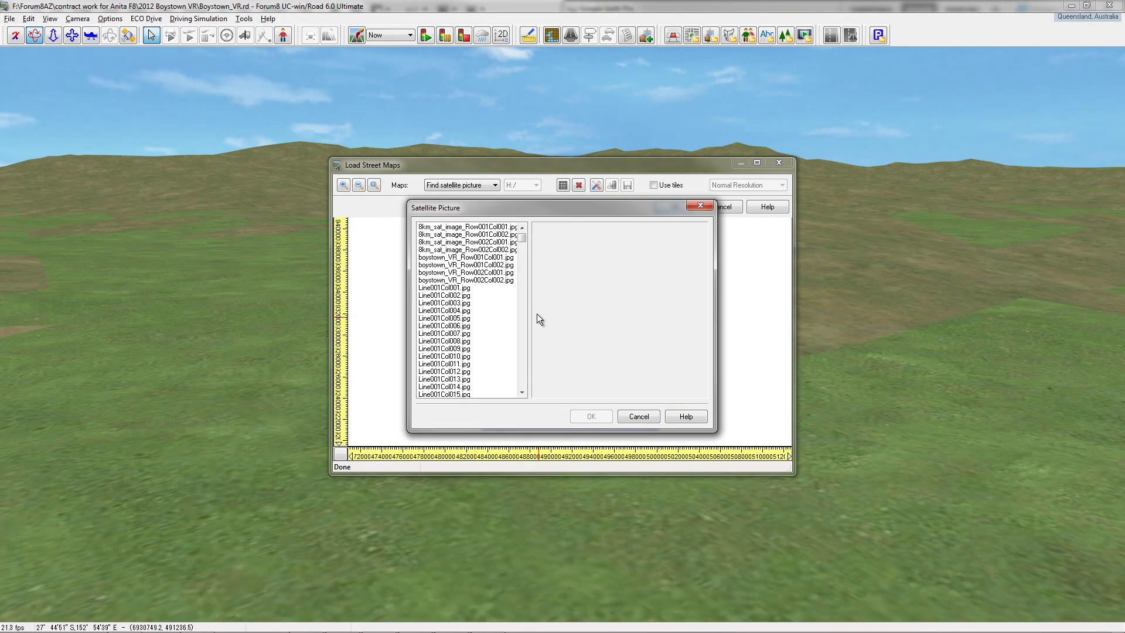
click(496, 242)
click(588, 415)
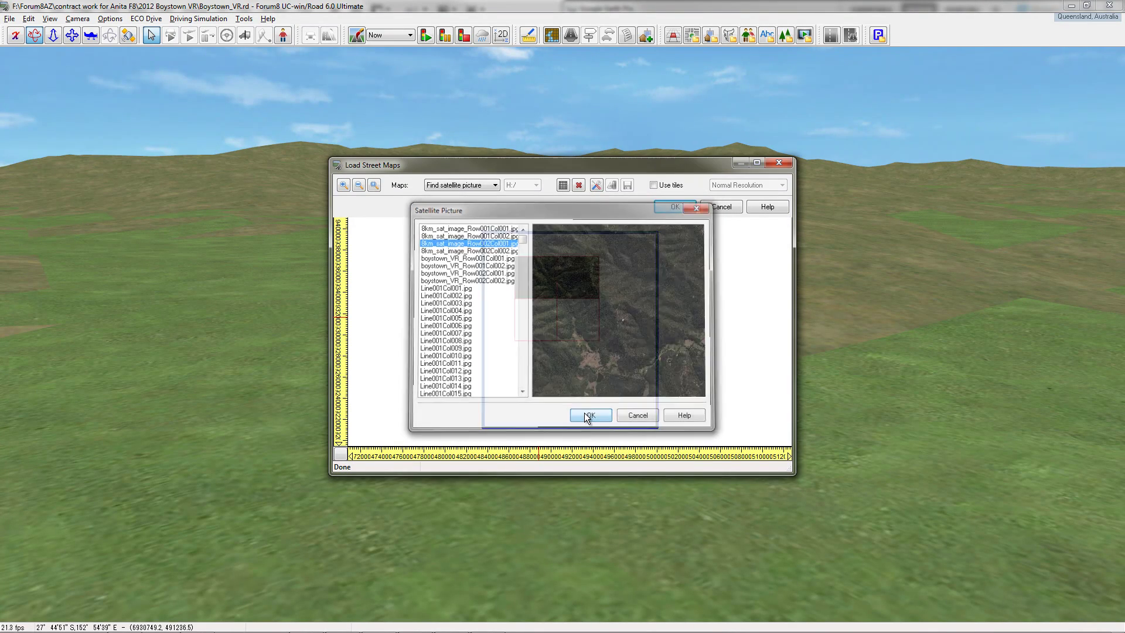
click(576, 325)
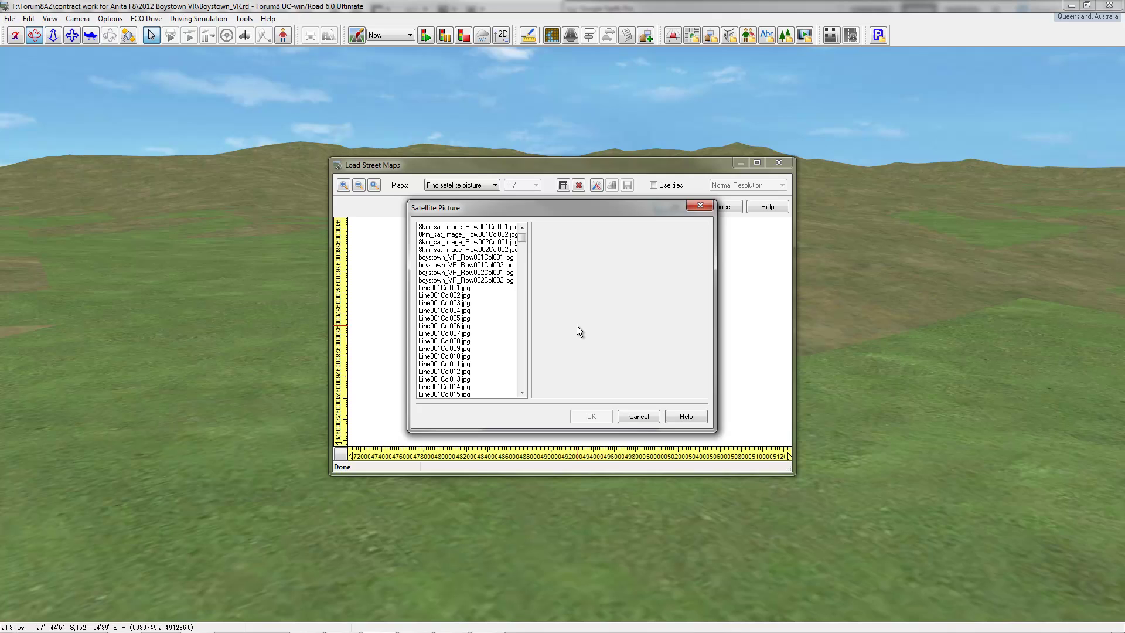
click(498, 249)
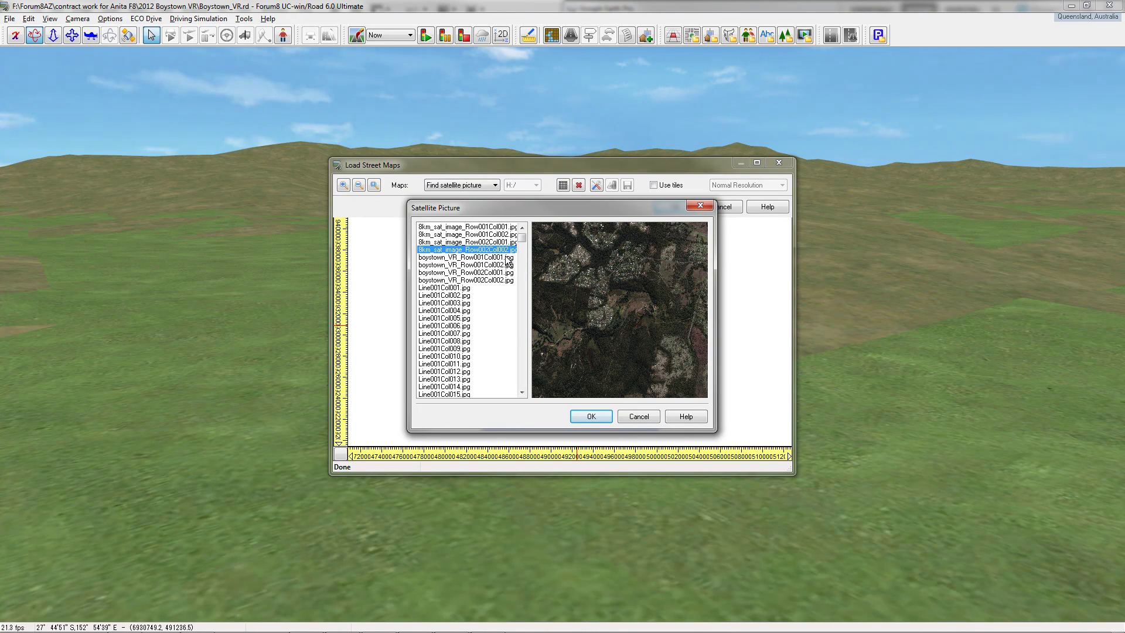
click(578, 412)
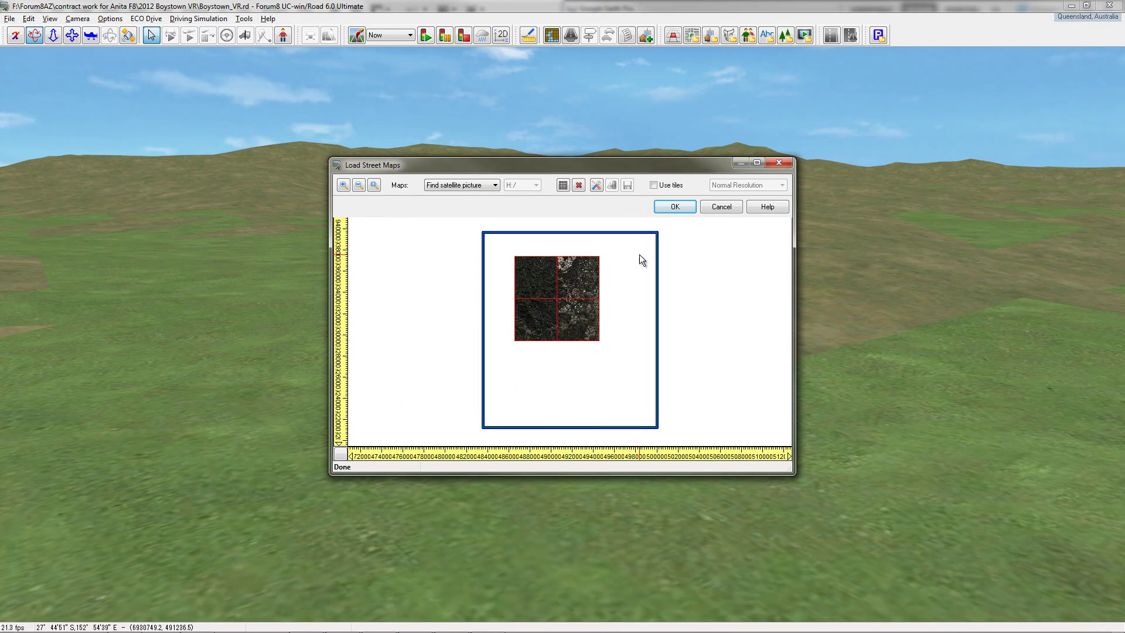
- Confirm Load Street Maps so the 2 × 2 satellite texture is draped over the terrain
click(673, 207)
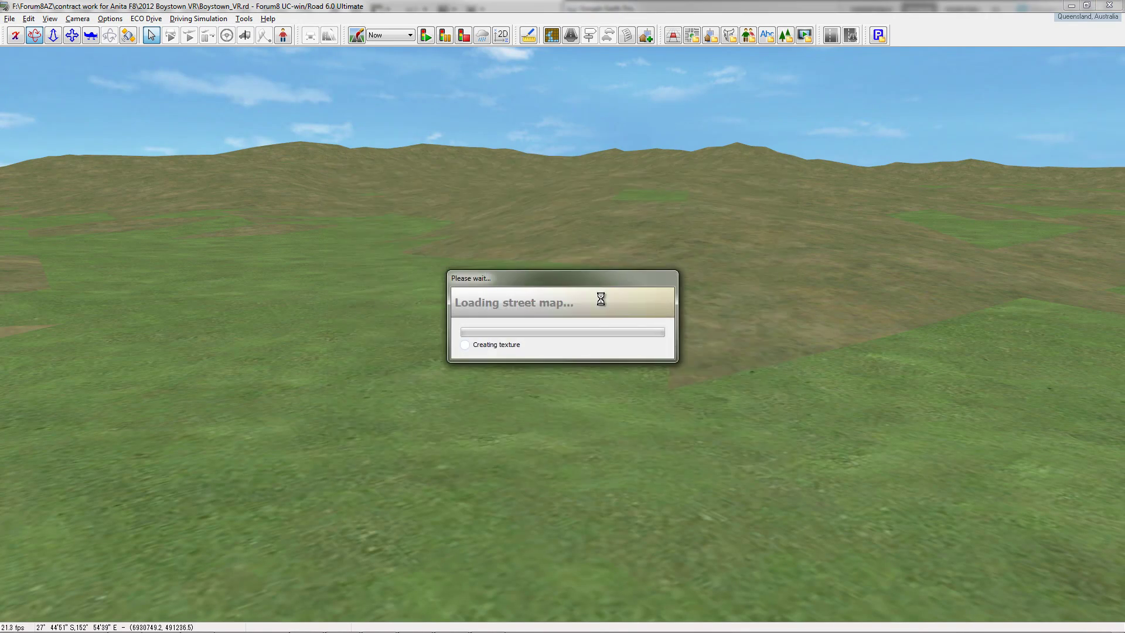